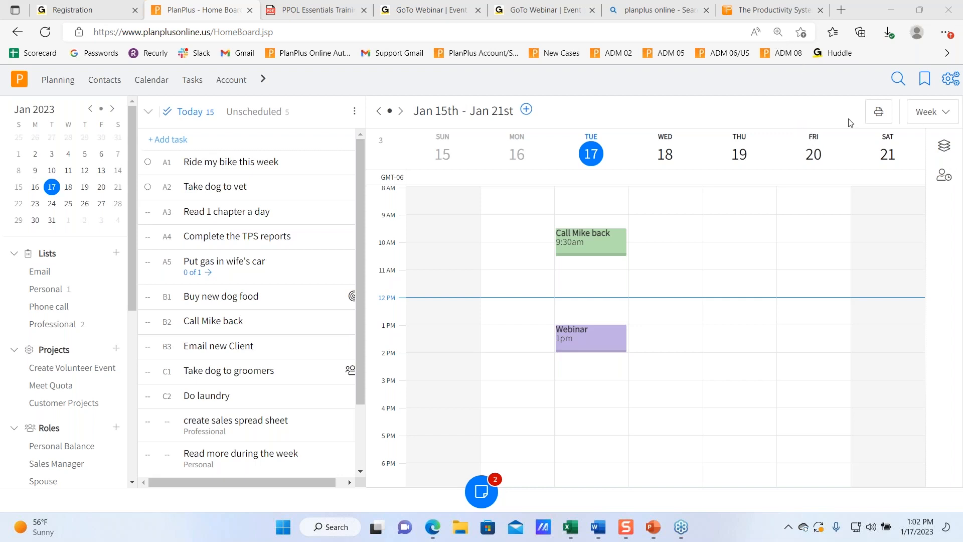
Step: View the tasks for January 20 and return to today's task list for January 17
scroll(495, 266, down, 1)
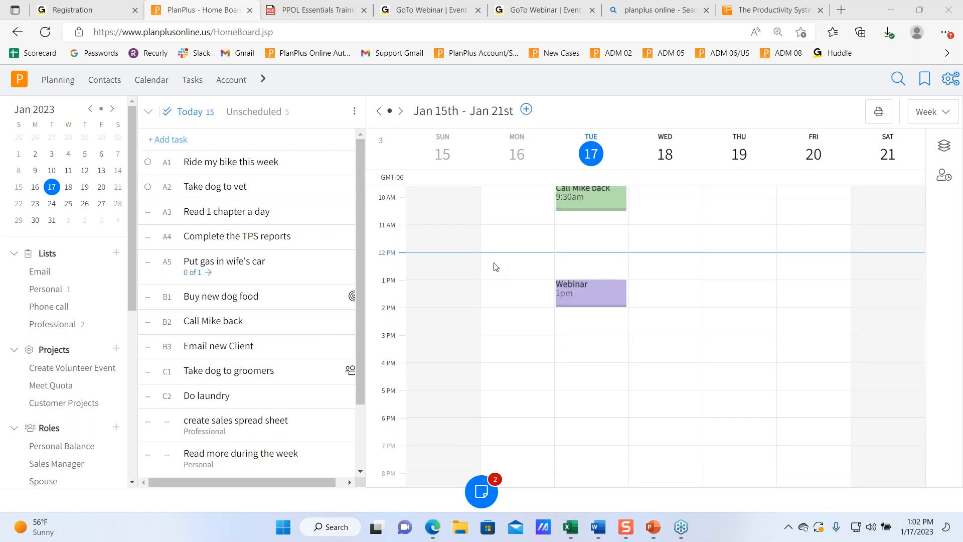
scroll(494, 267, up, 2)
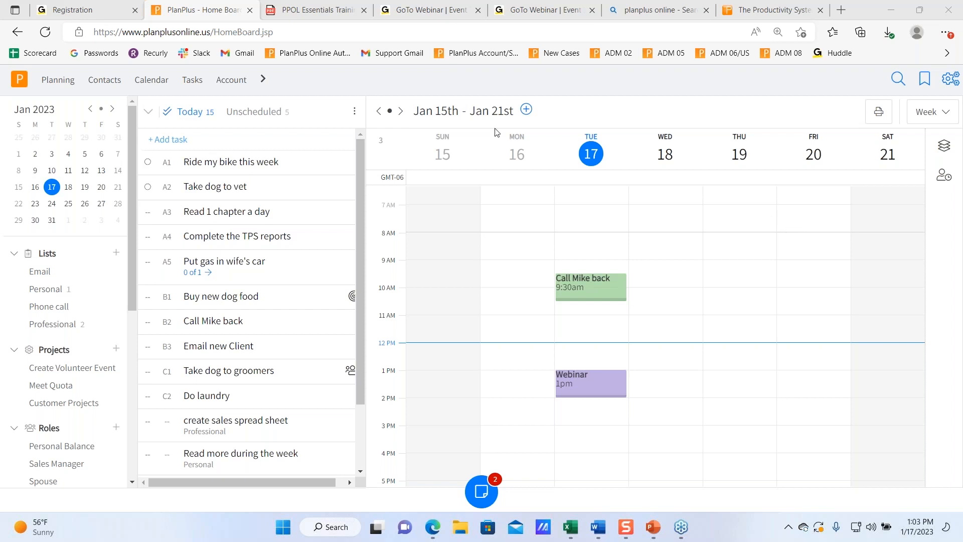
click(100, 189)
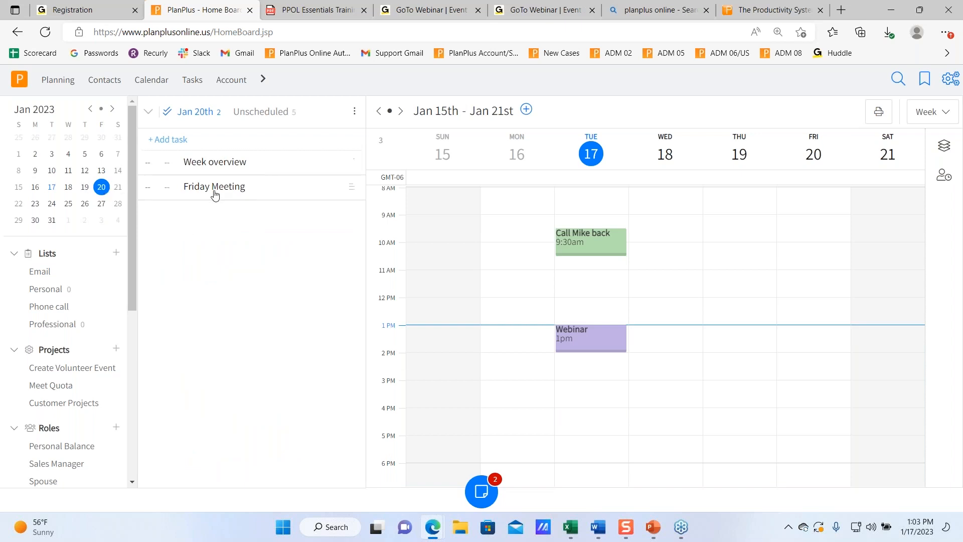
click(51, 188)
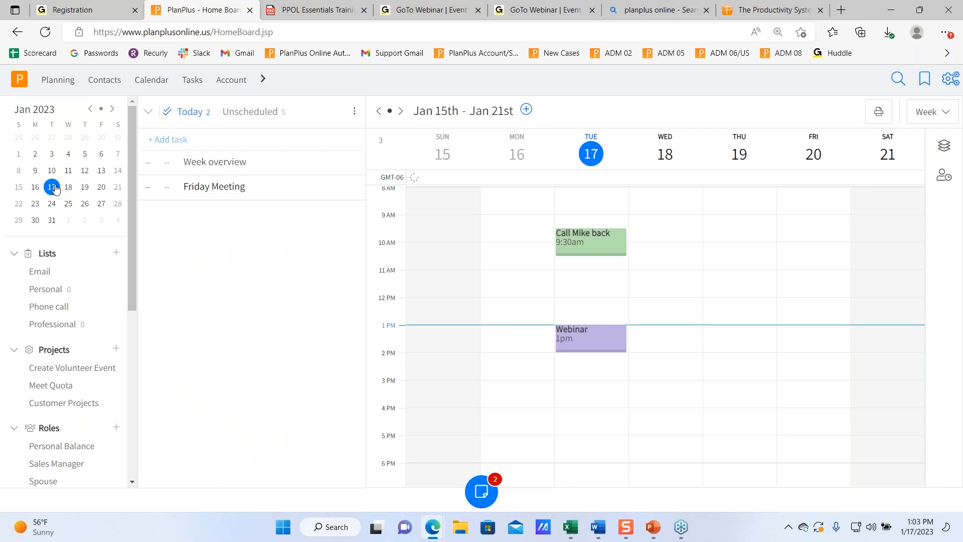
scroll(293, 270, down, 1)
scroll(290, 267, up, 1)
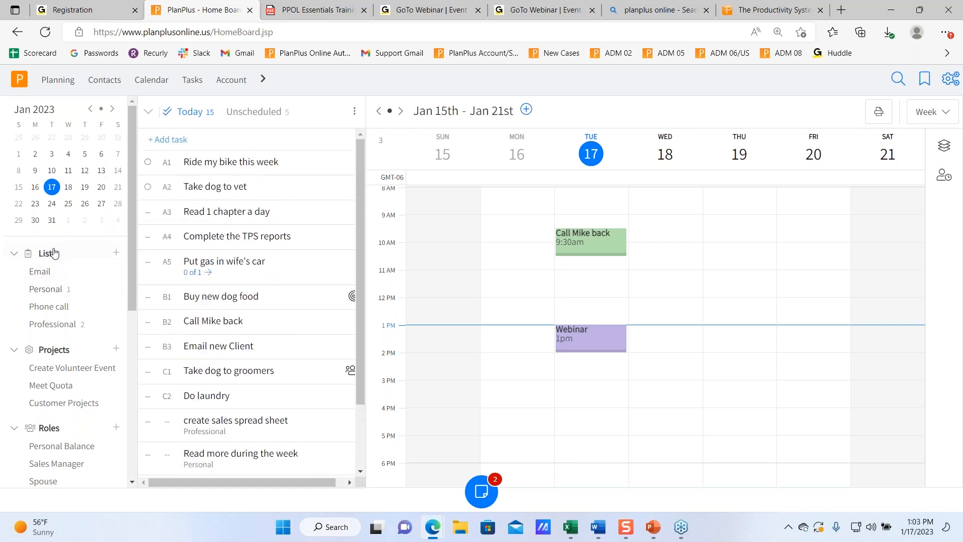
Step: Filter the tasks by the Email, Personal, Phone call and Professional lists in turn
scroll(64, 329, down, 6)
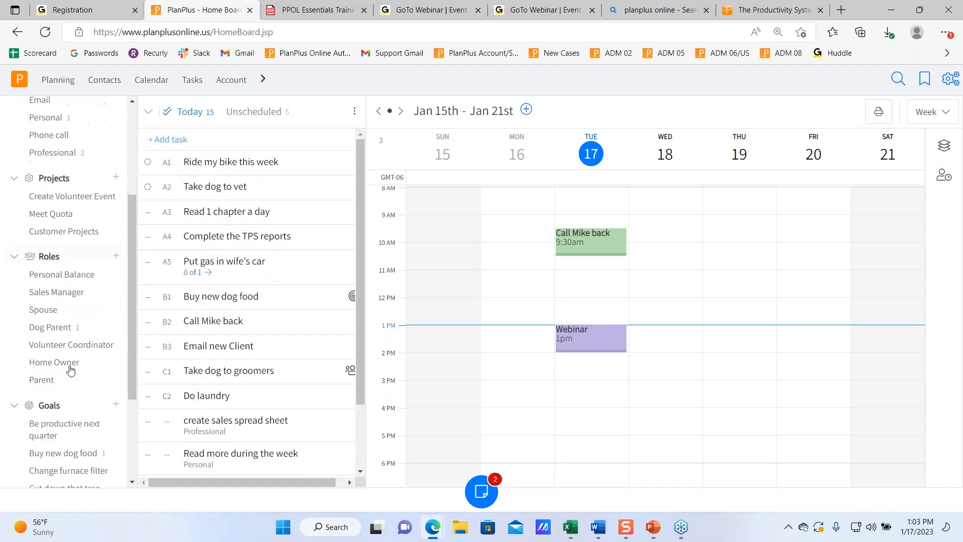
scroll(73, 369, up, 6)
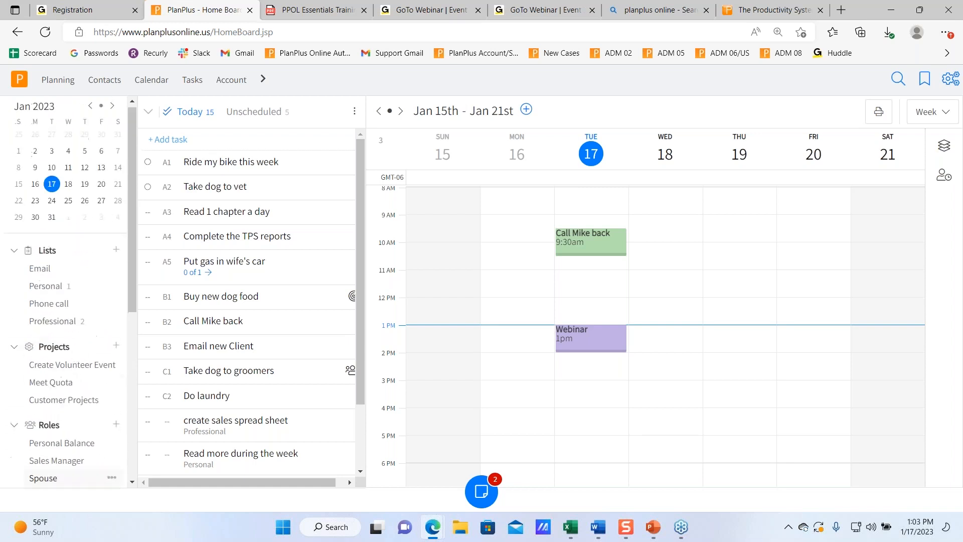
click(54, 271)
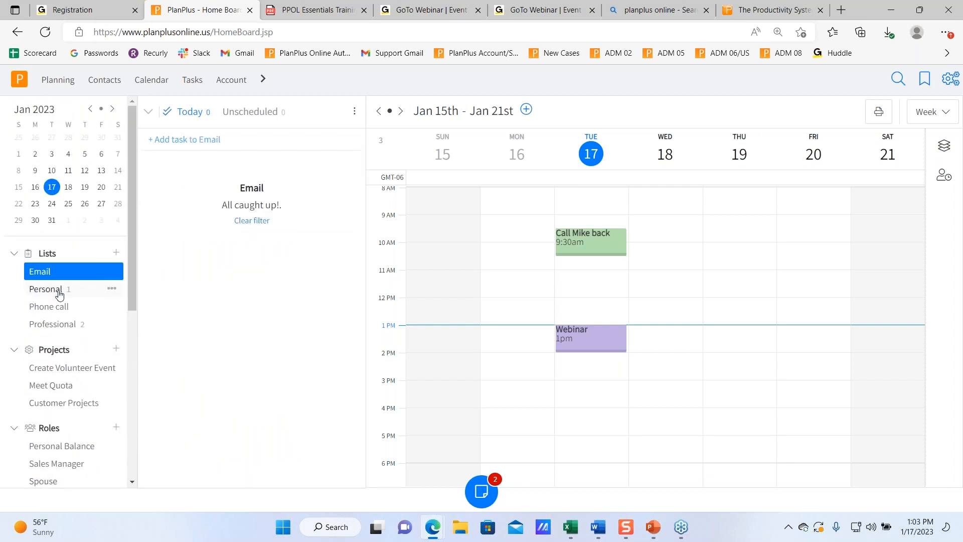
click(54, 289)
click(50, 307)
click(55, 324)
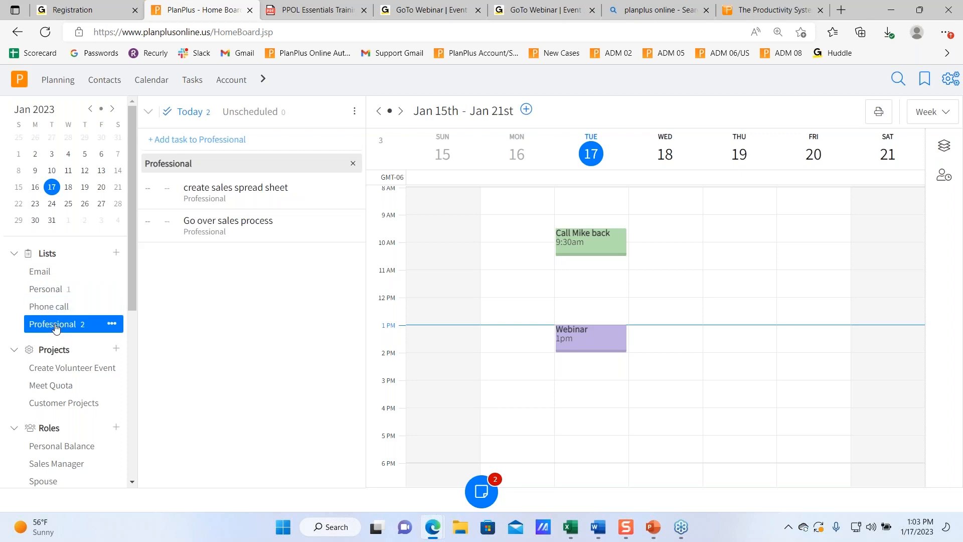
Step: Collapse and re-expand the Lists section, and clear the Professional list filter from the tasks
scroll(60, 275, down, 2)
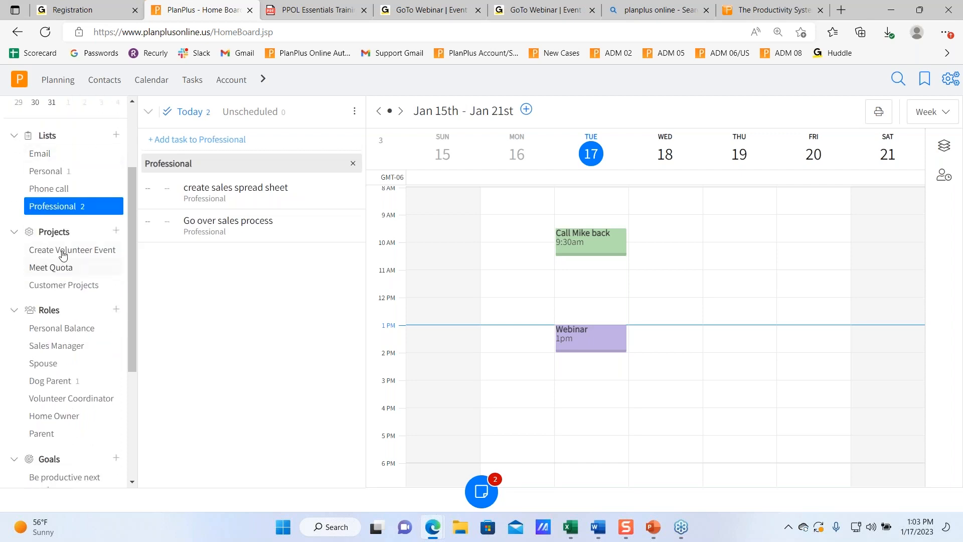
scroll(60, 254, down, 4)
scroll(62, 256, up, 6)
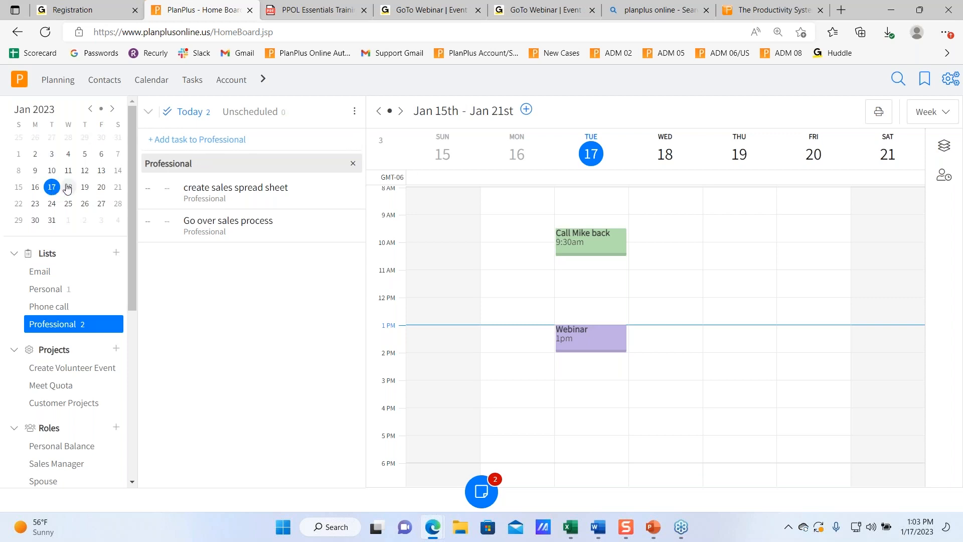
click(48, 254)
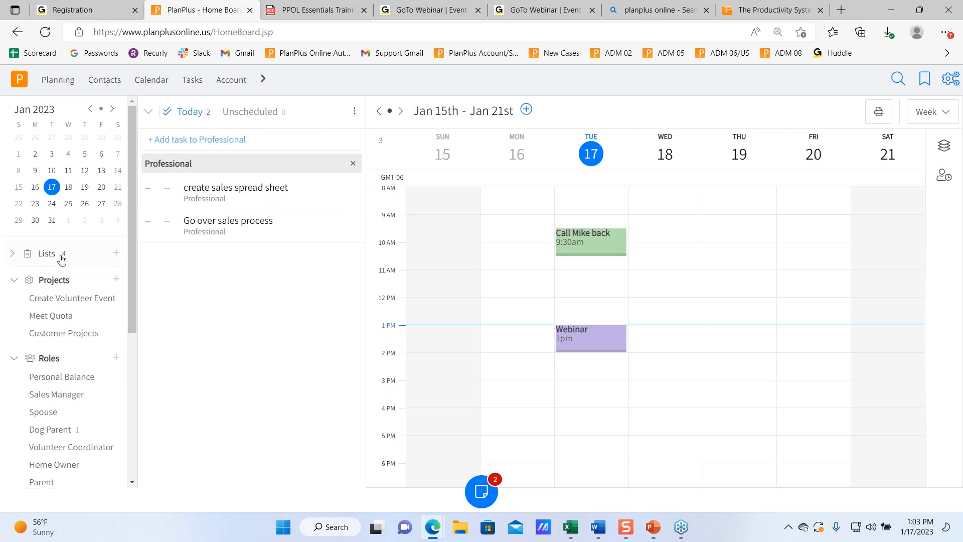
click(62, 259)
click(57, 327)
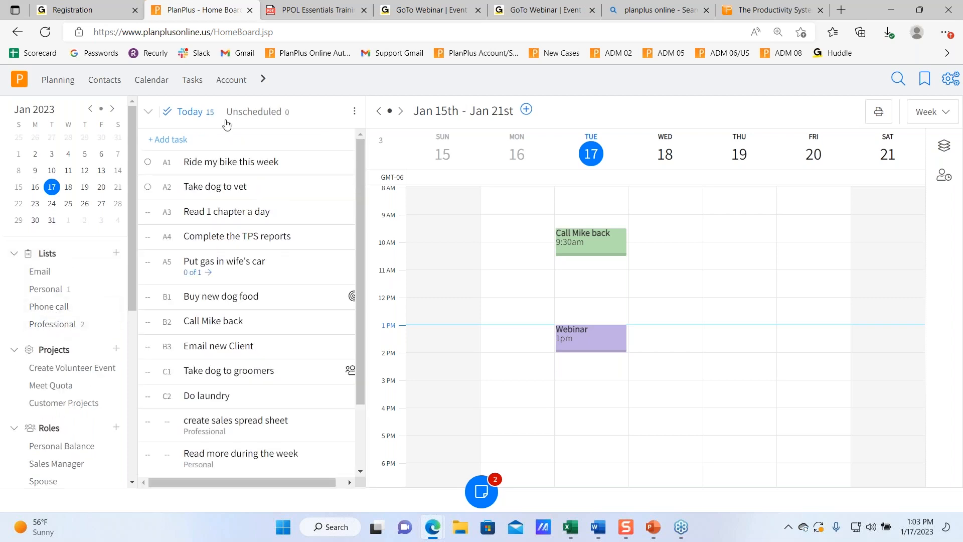
Step: Add a new task named "Mondays task" to today's task list
click(190, 140)
text(Mondays task)
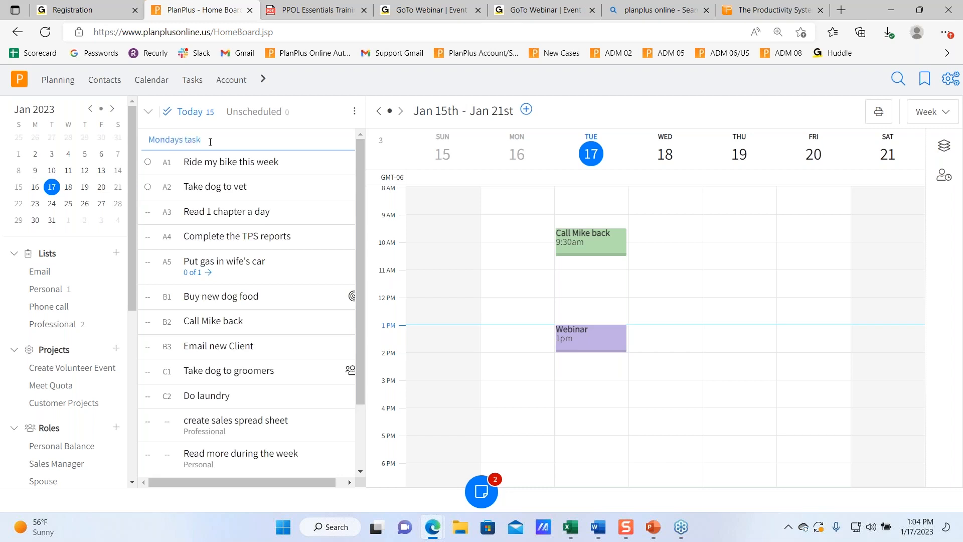
key(Return)
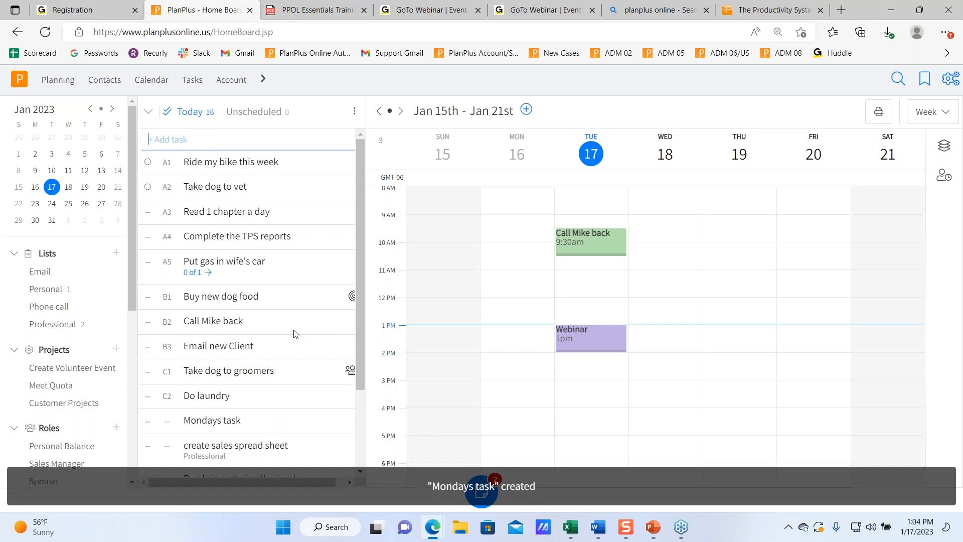
Step: Look through the priority options for Mondays task and the status options for Do laundry, keeping its status as Normal
scroll(269, 296, down, 2)
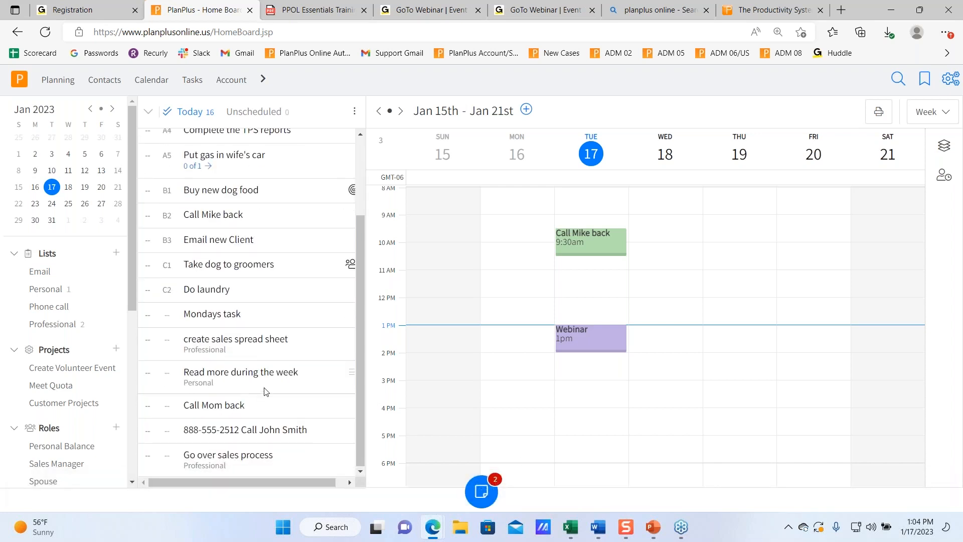
scroll(265, 384, up, 1)
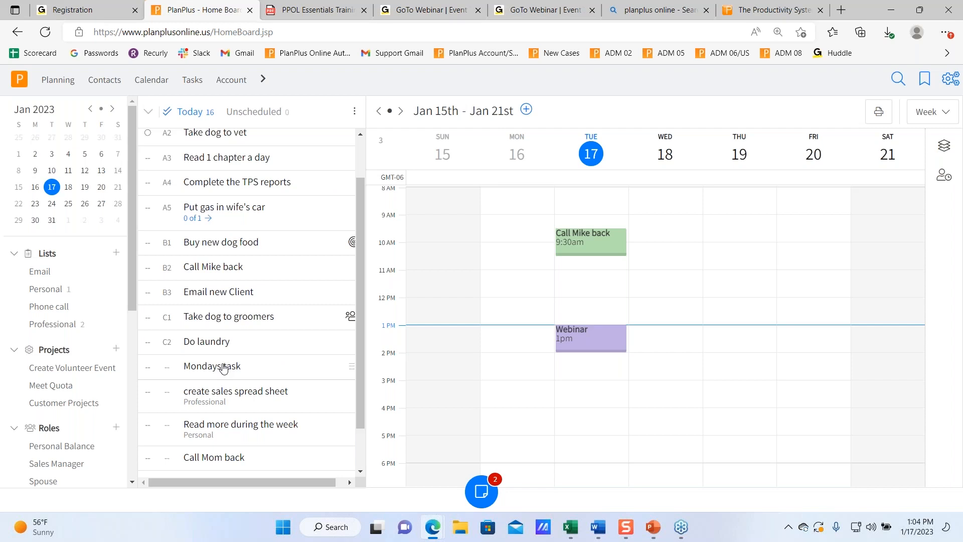
scroll(236, 307, up, 3)
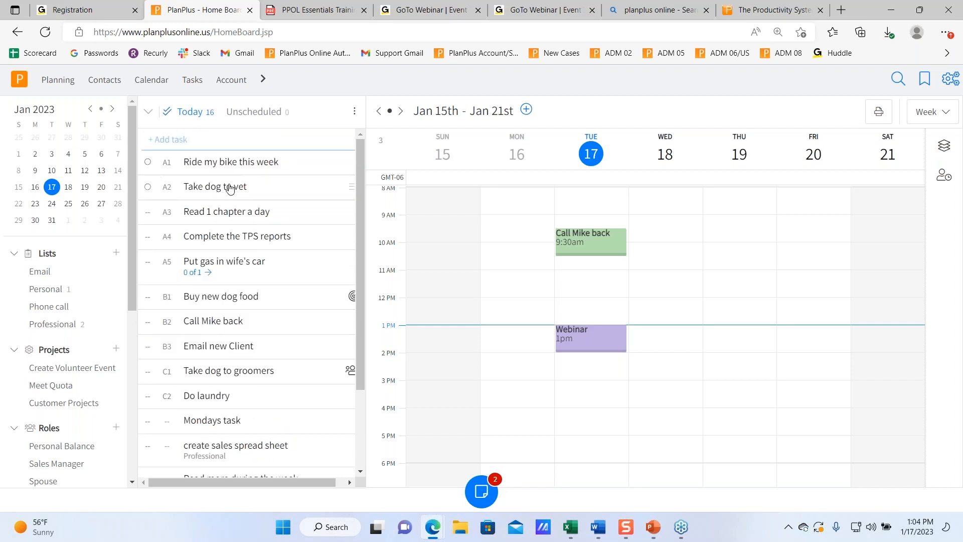
scroll(188, 243, down, 3)
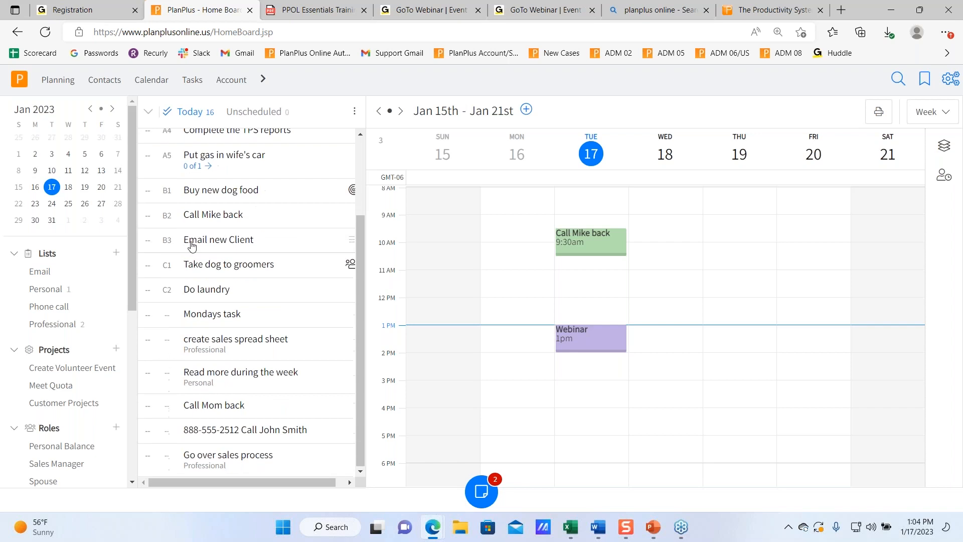
click(168, 323)
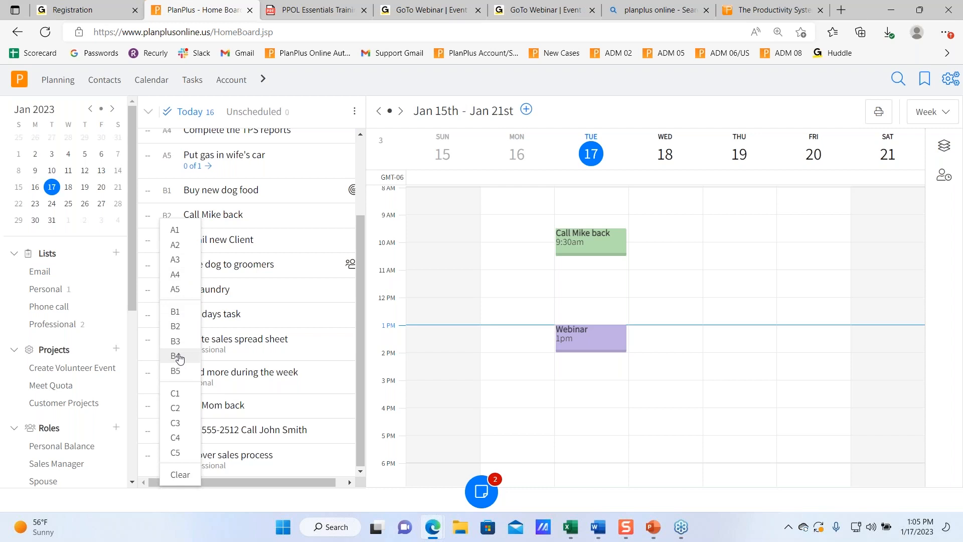
click(148, 294)
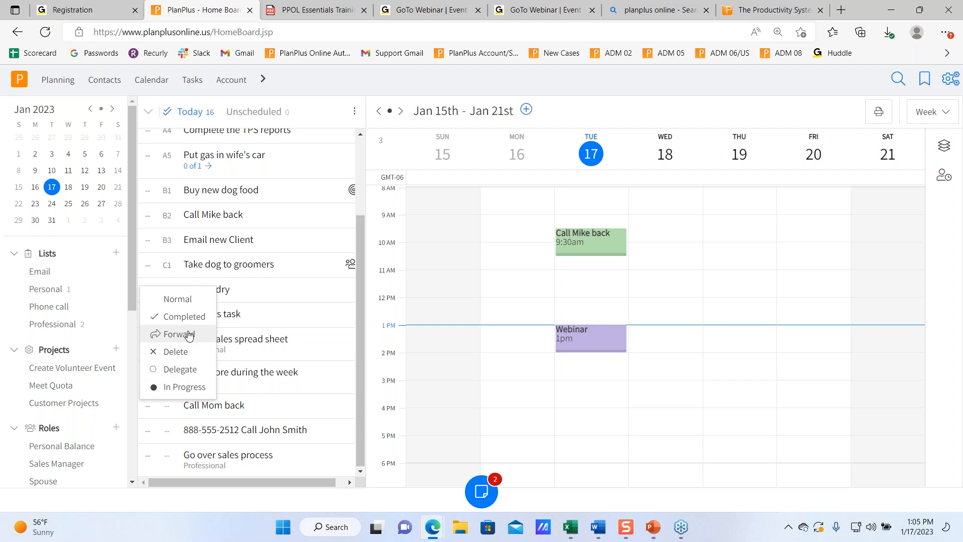
click(182, 299)
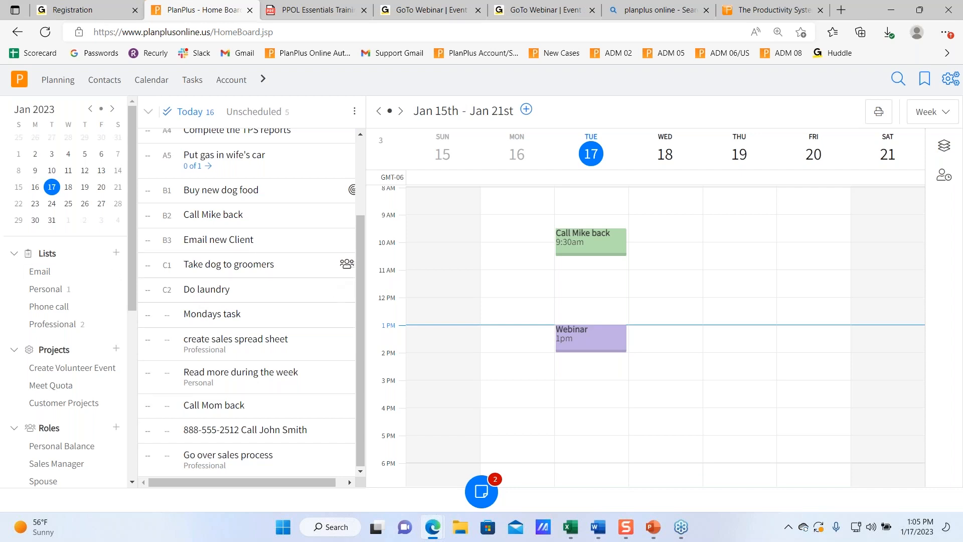
Step: Reorder Ride my bike this week to A4 and schedule Put gas in wife's car on Thursday, January 19, from 11 AM to 12:30 PM
scroll(321, 268, up, 3)
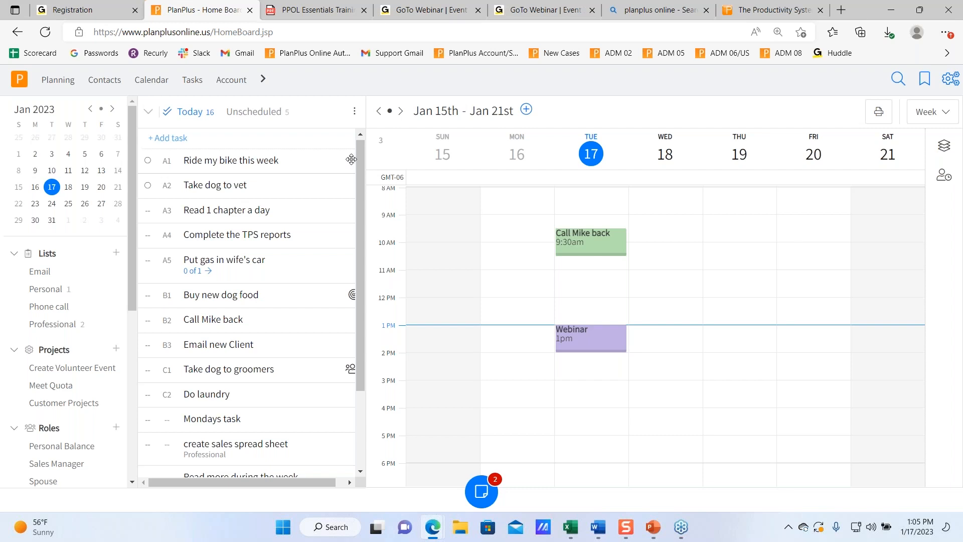
drag(351, 159, 711, 278)
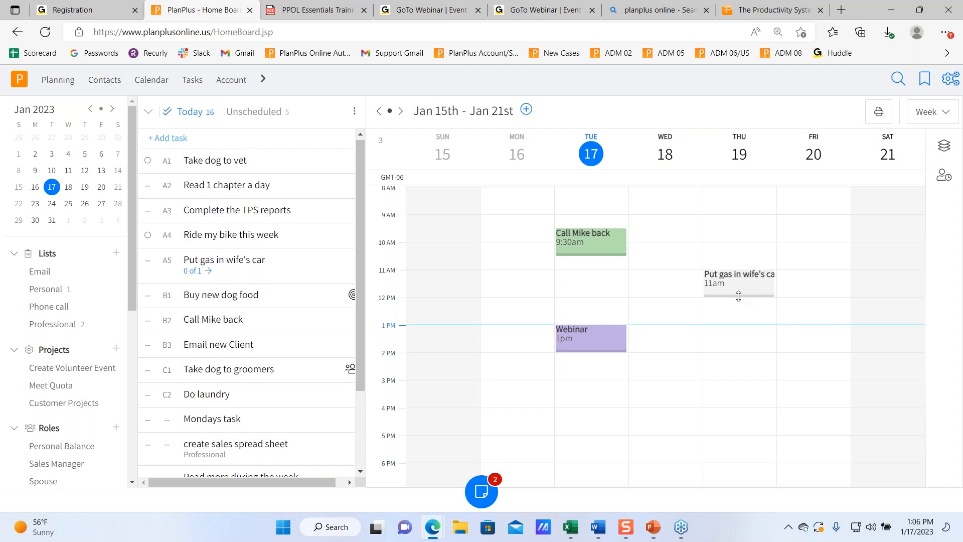
mouse_move(738, 296)
mouse_down()
mouse_move(737, 407)
mouse_move(735, 299)
mouse_up()
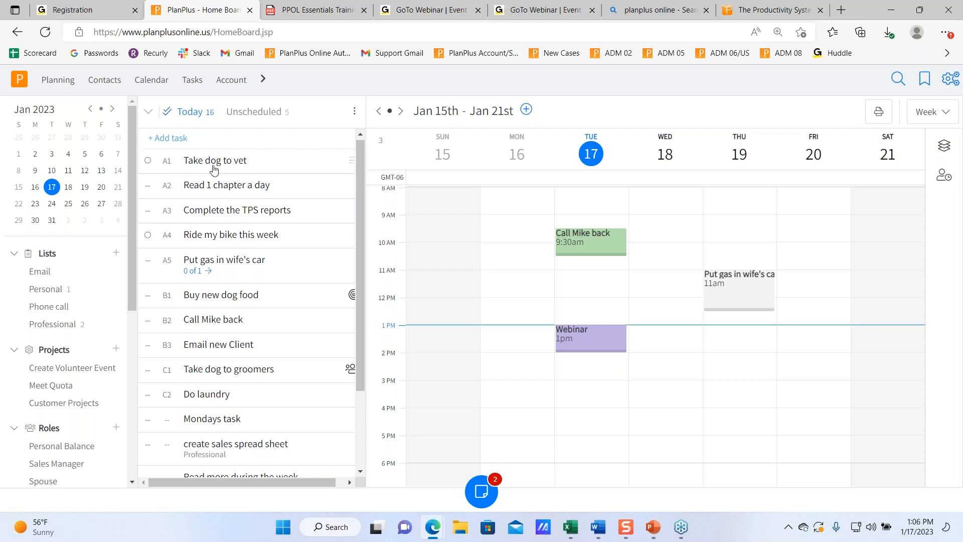
Step: Open the Buy new dog food task and examine its repeat and task list options
click(211, 300)
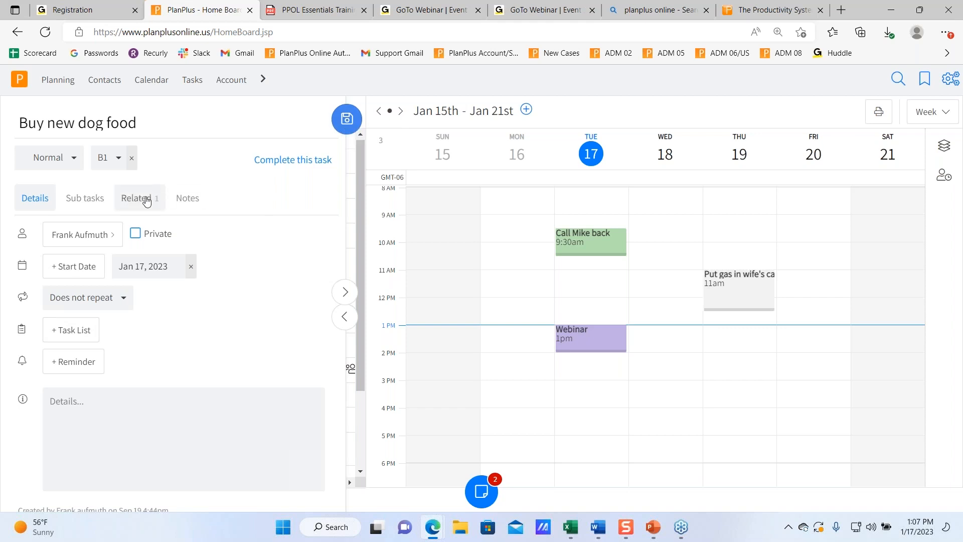
click(93, 302)
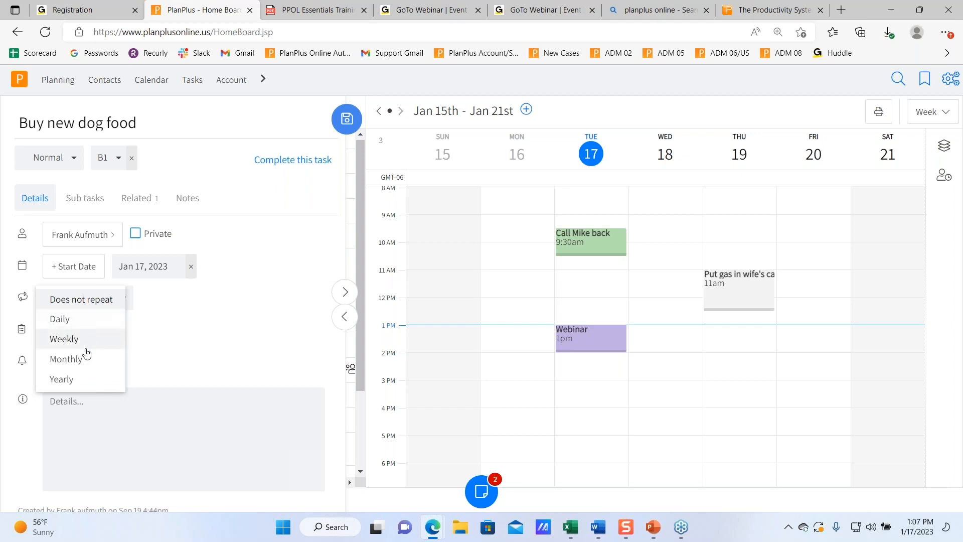
click(164, 343)
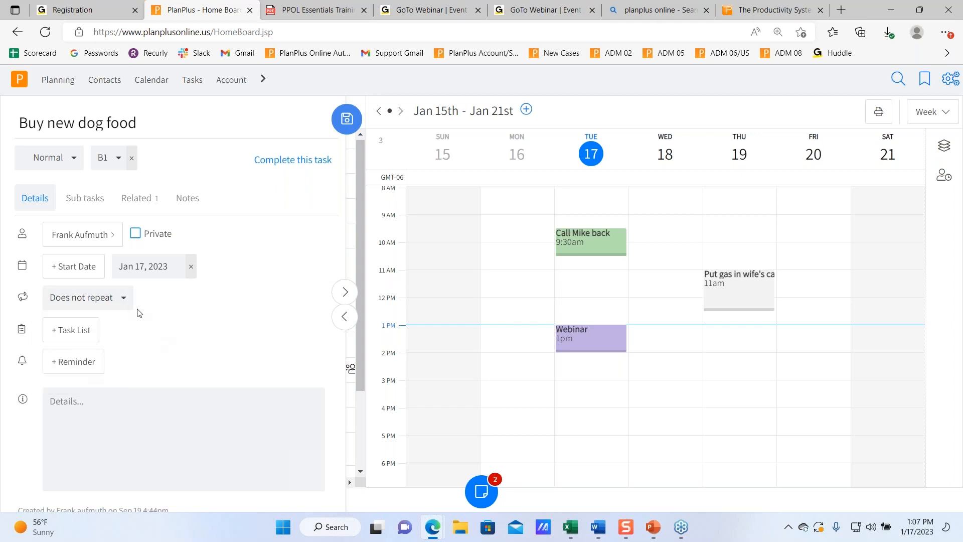
click(86, 330)
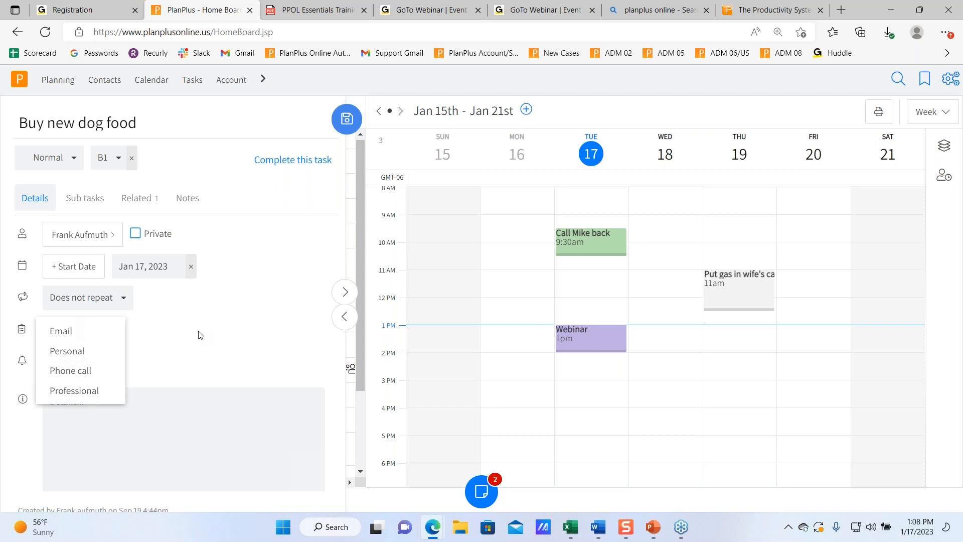
click(206, 327)
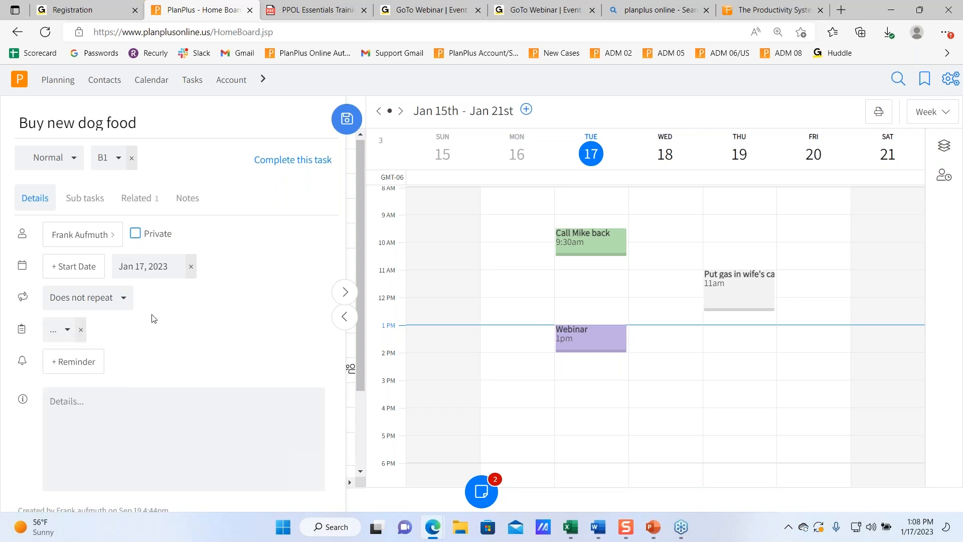
Step: Examine the start date calendar and notes of the Buy new dog food task, and open its user delegation search
click(91, 278)
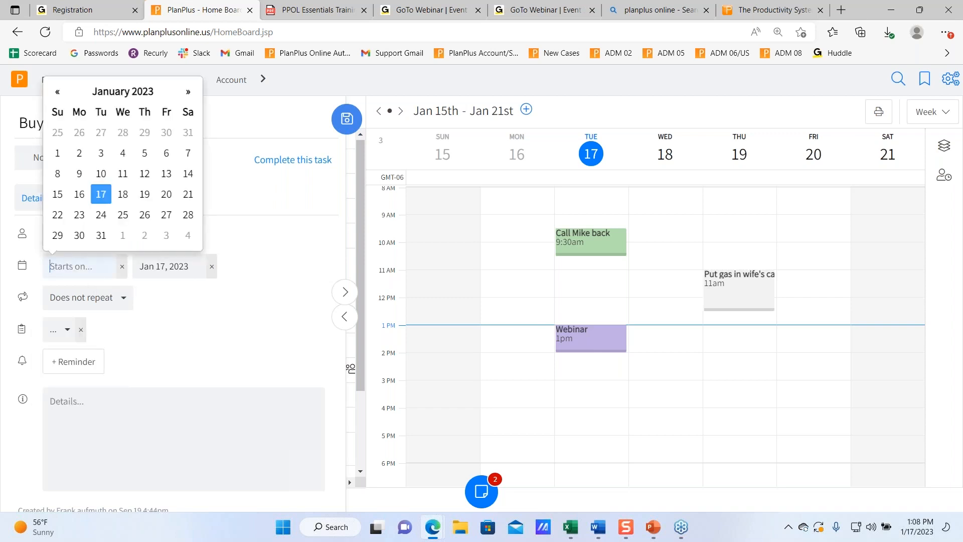
click(254, 266)
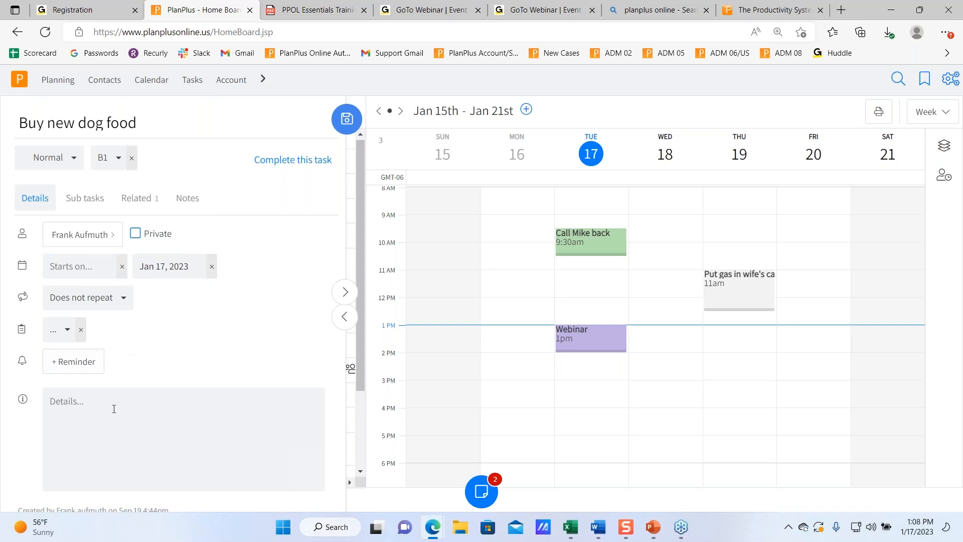
click(186, 198)
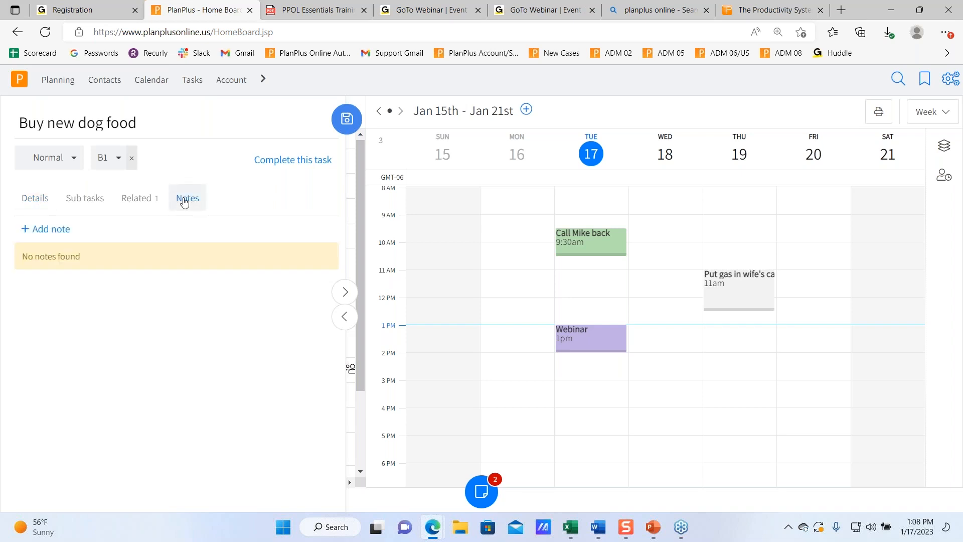
click(41, 202)
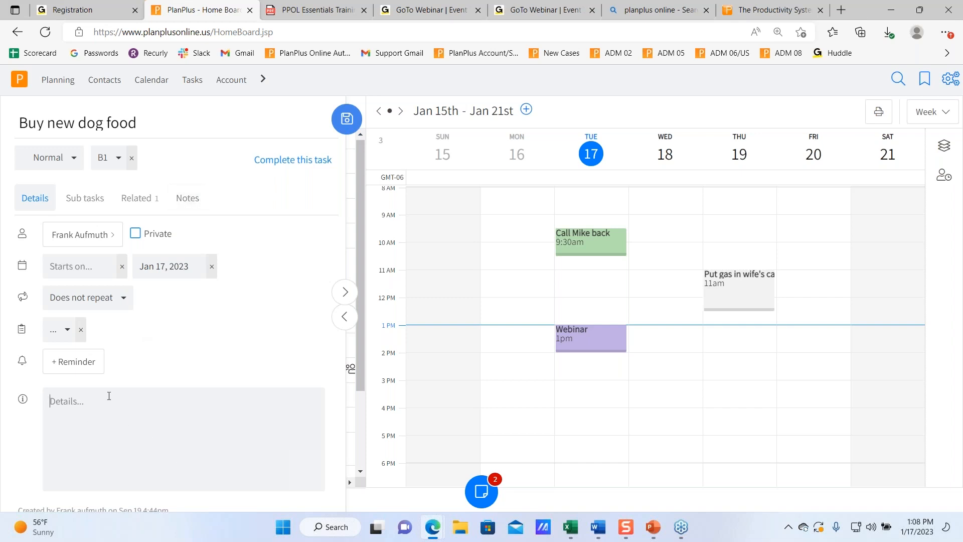
click(96, 244)
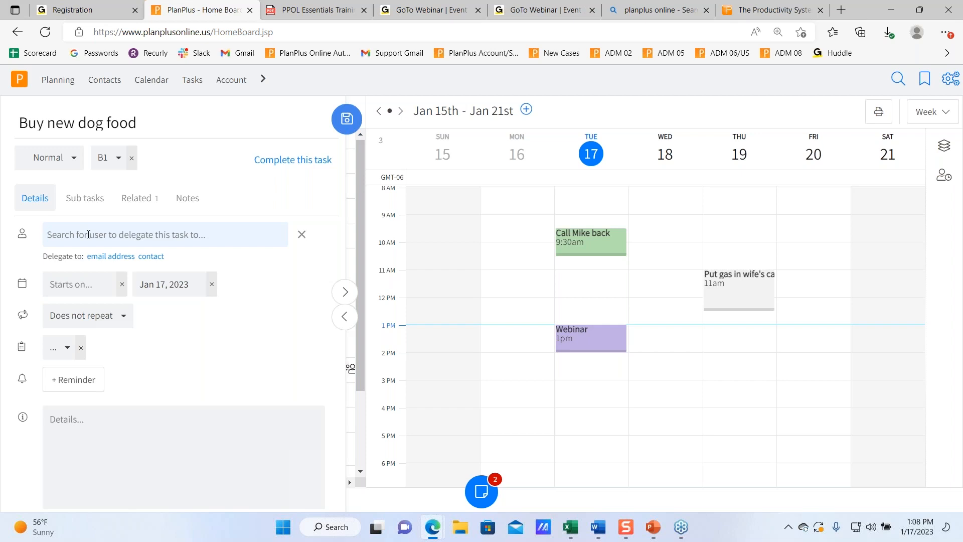
Step: Delegate the Buy new dog food task to the recipient's saved email address with a date of Jan 18, 2023
click(104, 256)
click(58, 252)
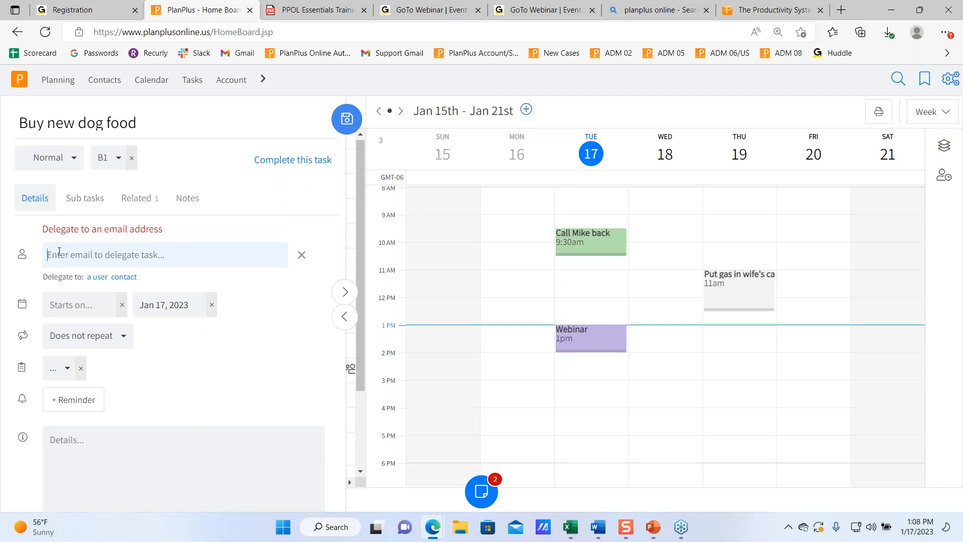
click(86, 250)
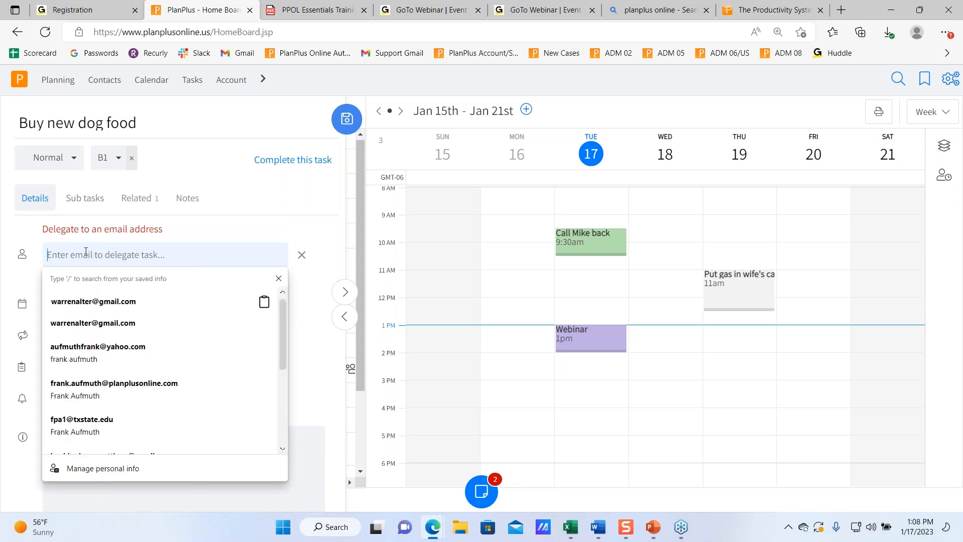
click(101, 353)
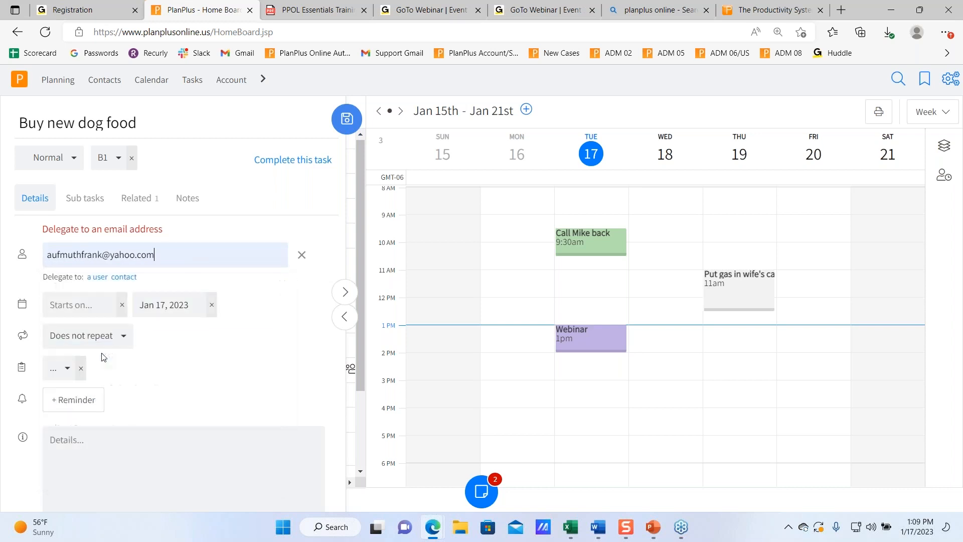
key(Return)
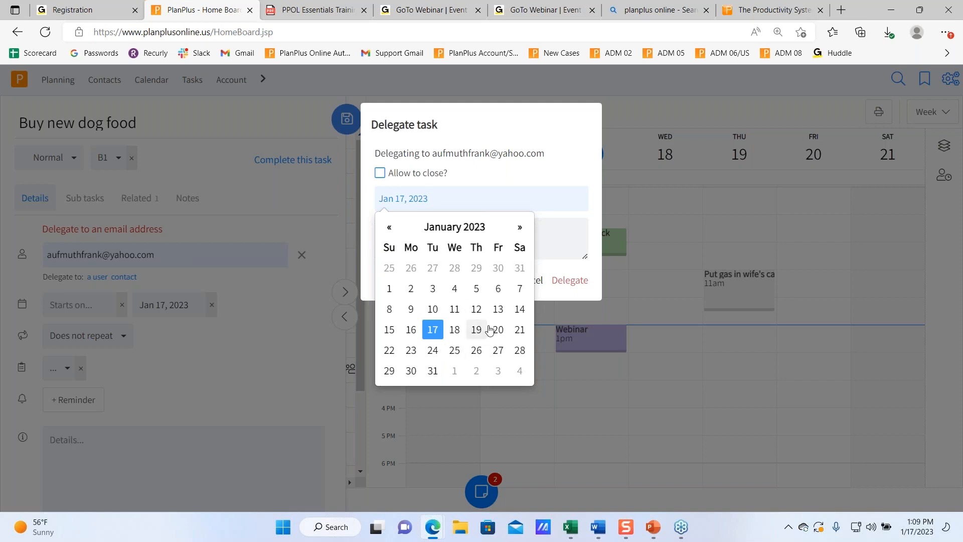
click(455, 331)
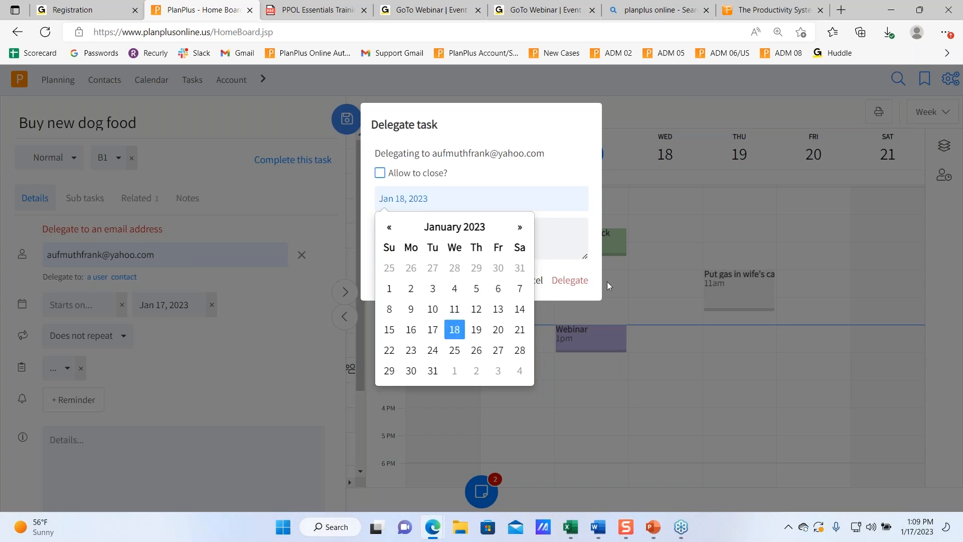
click(579, 282)
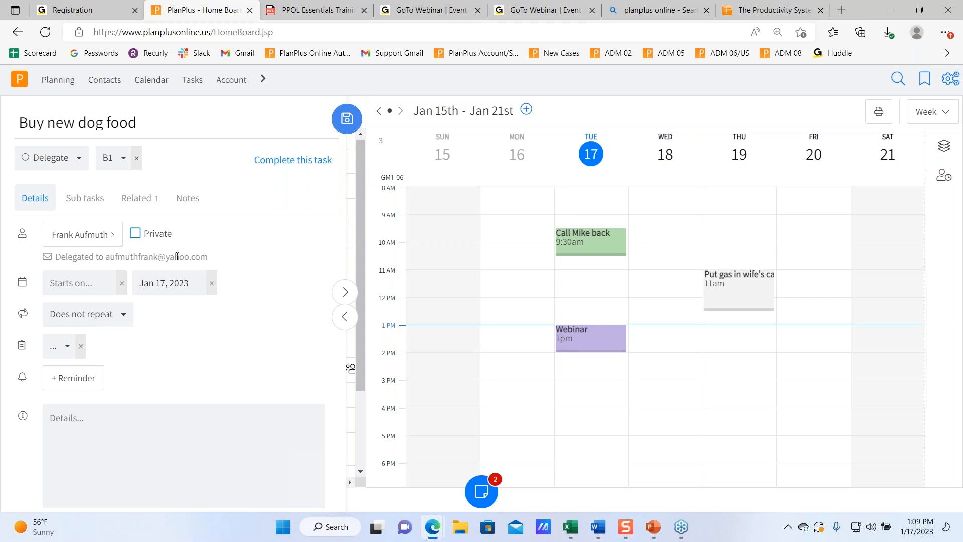
Step: Add the subtask "find out what type of dog food to get" to the Buy new dog food task
click(90, 204)
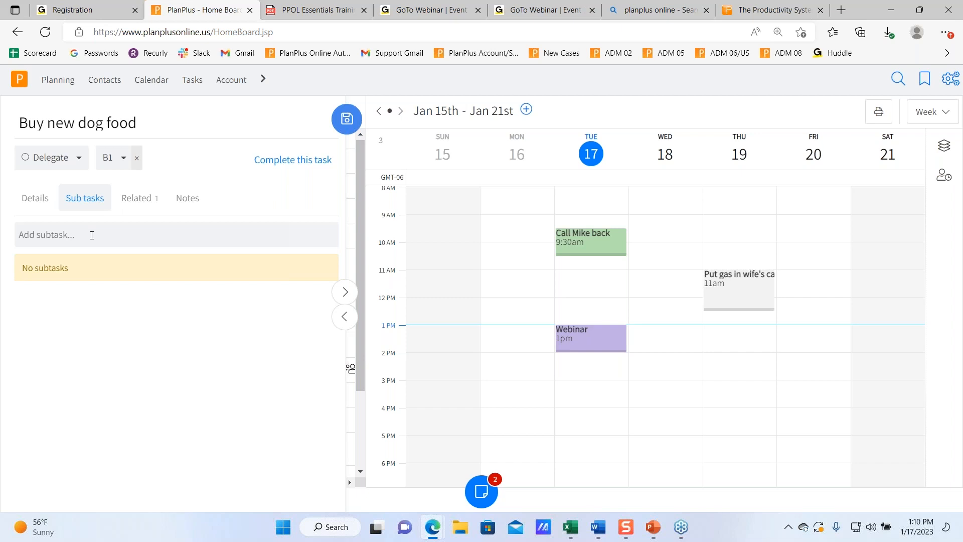
click(75, 235)
text(find out what tye)
key(BackSpace)
text(pe of dog food to get)
key(Return)
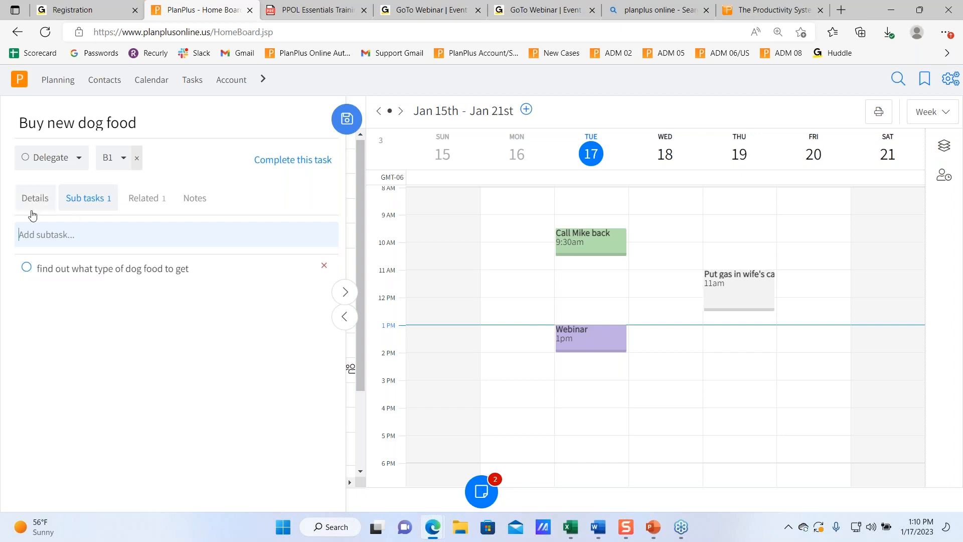
Step: Check the related reference types of the Buy new dog food task, then mark the task completed and save it
click(151, 200)
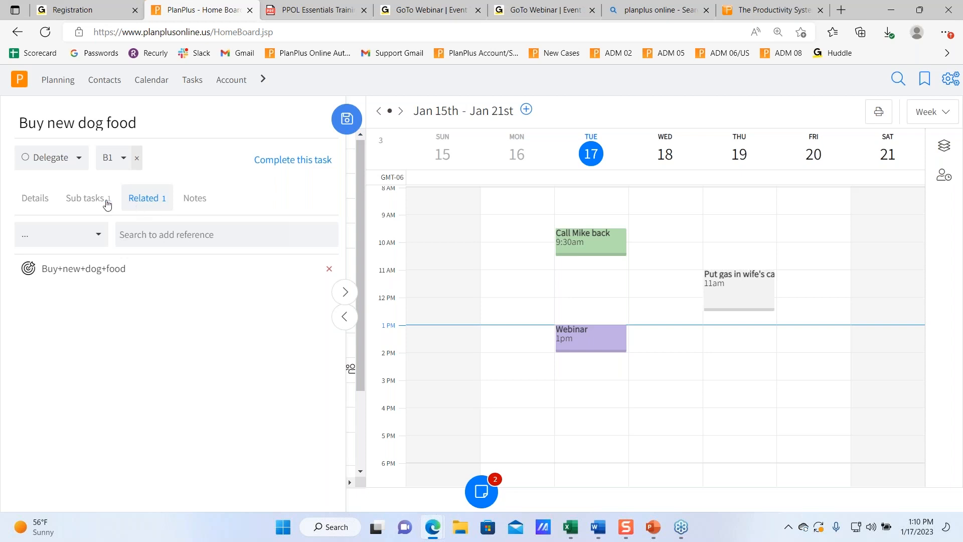
click(94, 241)
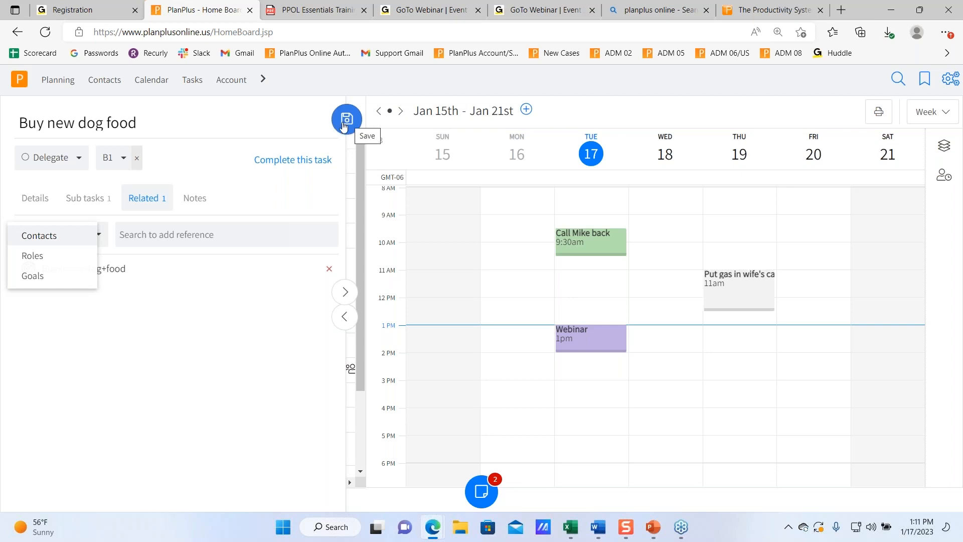
click(31, 198)
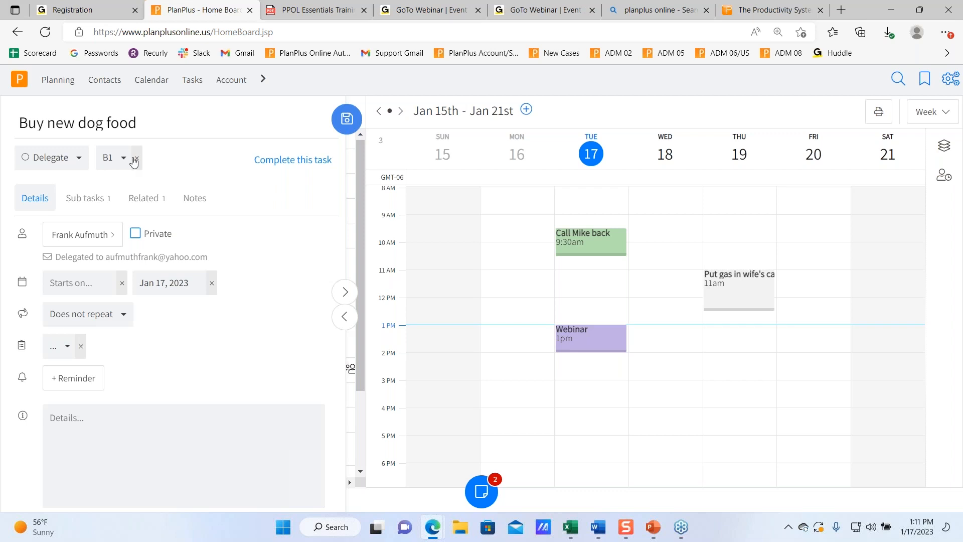
click(276, 161)
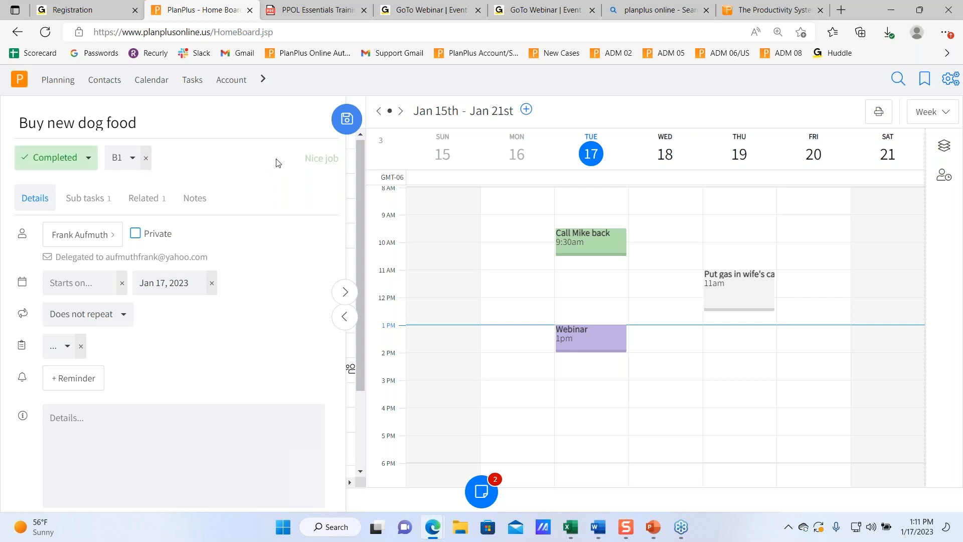
click(346, 119)
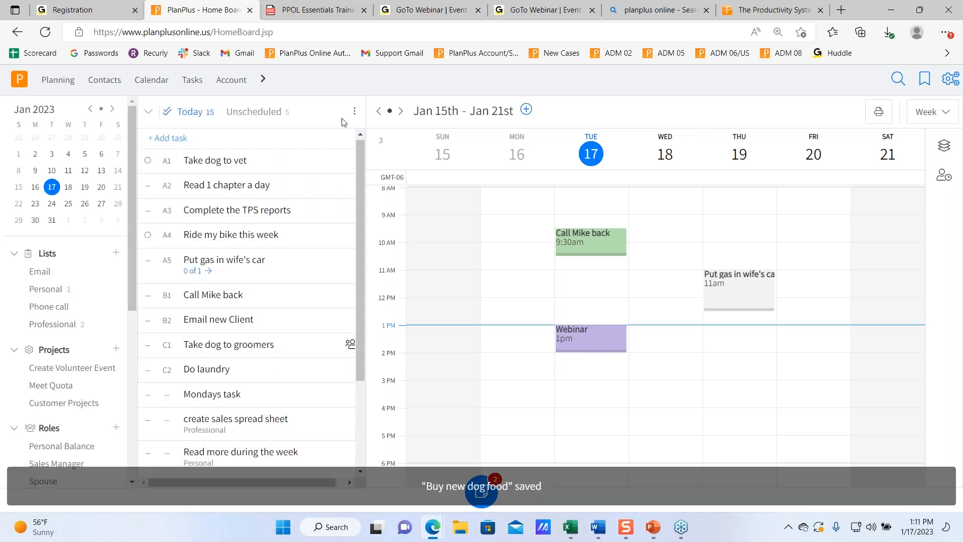
Step: Examine the completed entry in today's task list, view January 18, return to January 17, and look over the week's schedule
scroll(284, 255, down, 3)
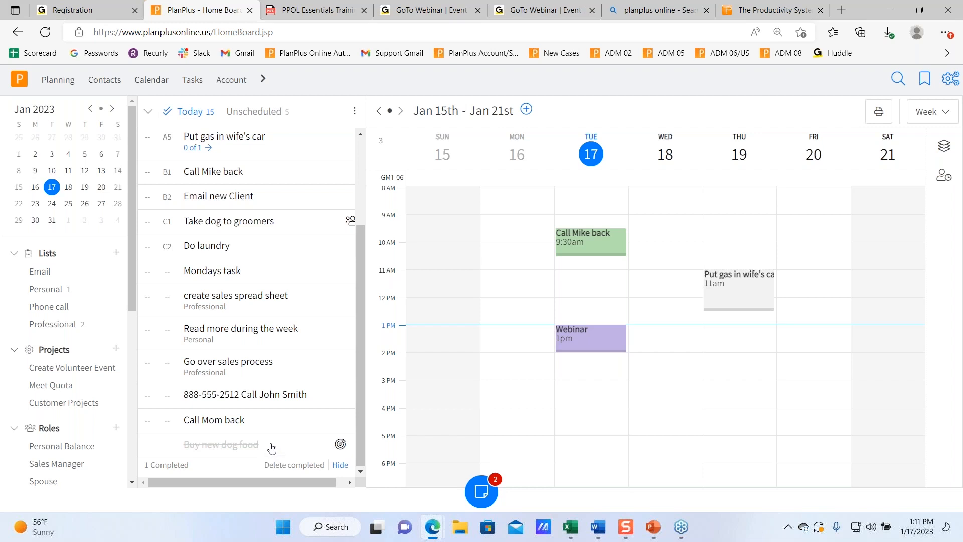
click(68, 186)
click(54, 187)
scroll(264, 342, down, 3)
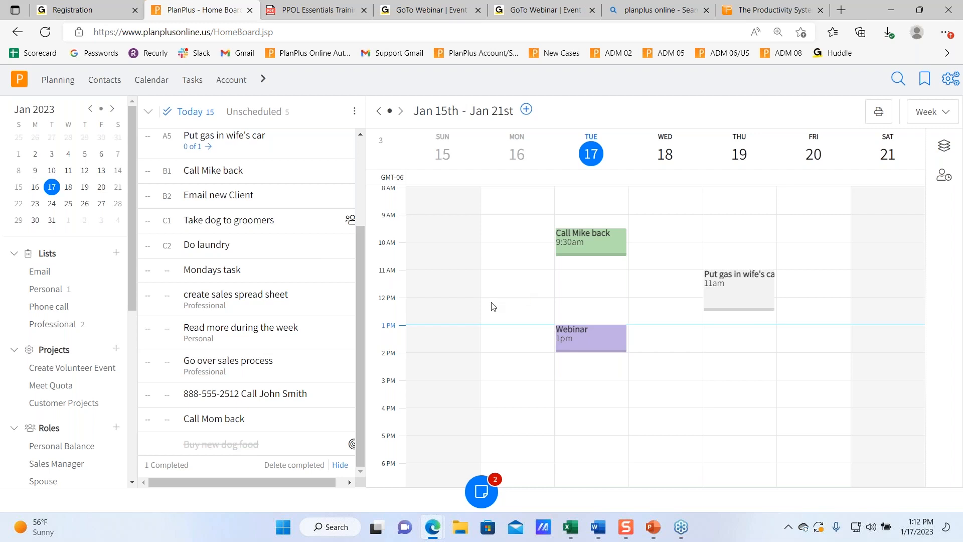
scroll(607, 302, up, 1)
scroll(606, 302, up, 1)
scroll(606, 303, down, 1)
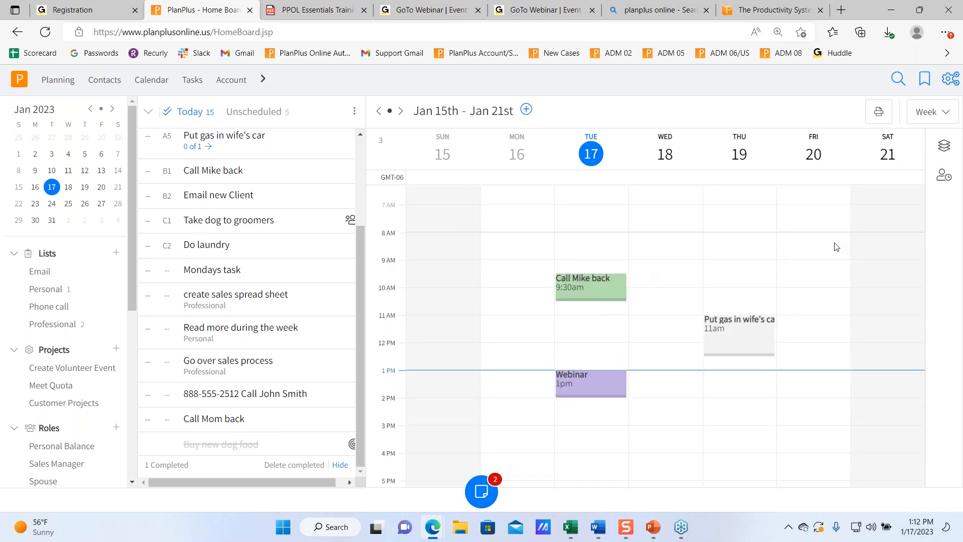
click(962, 50)
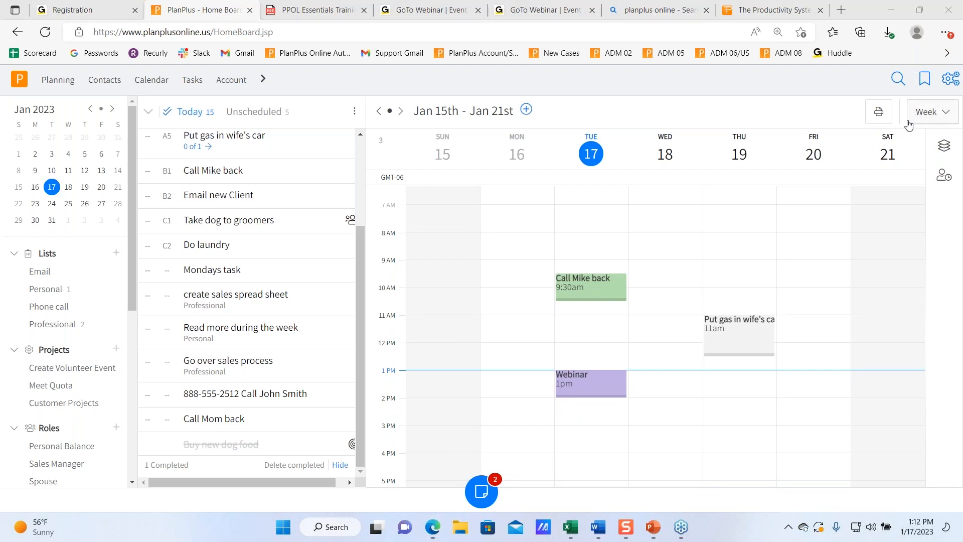
Step: View the calendar by day, week and month, and return it to the week view
click(925, 116)
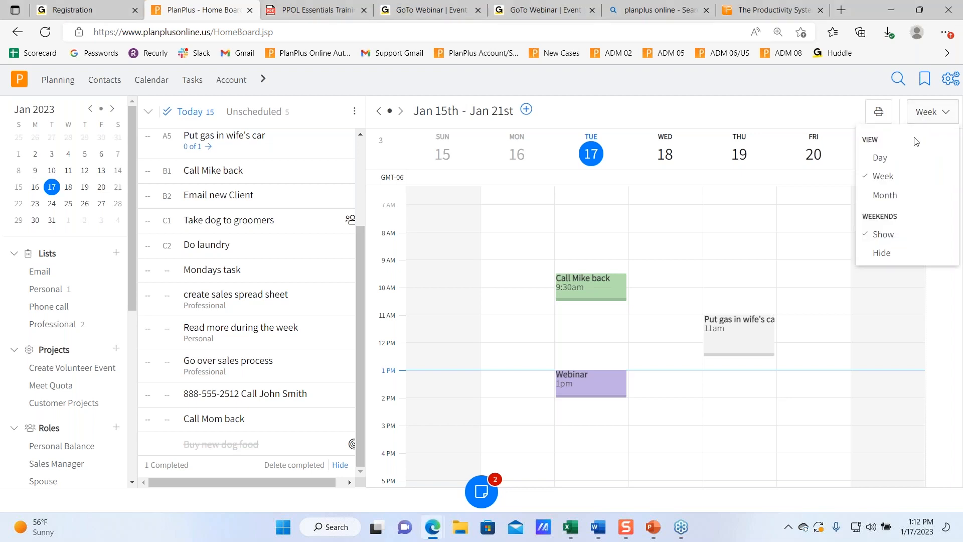
click(900, 161)
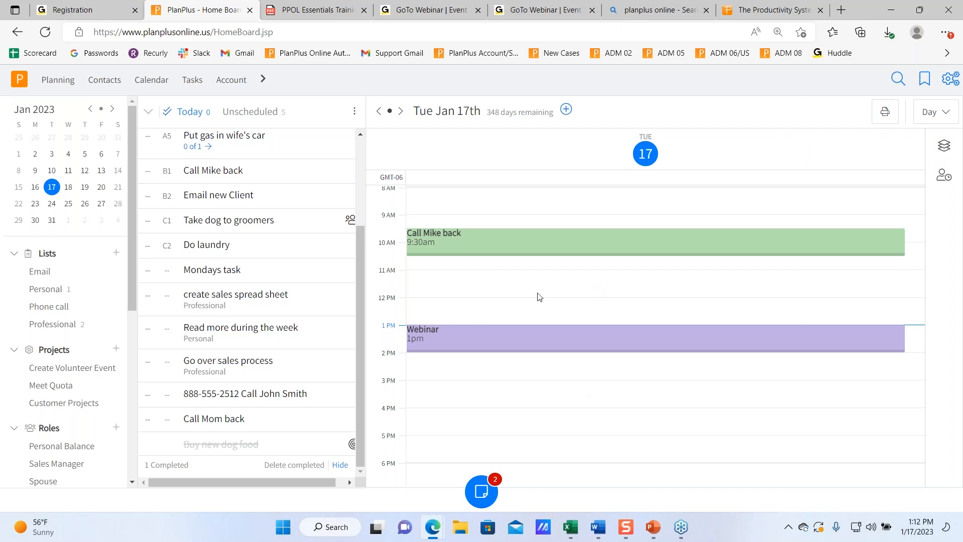
click(930, 112)
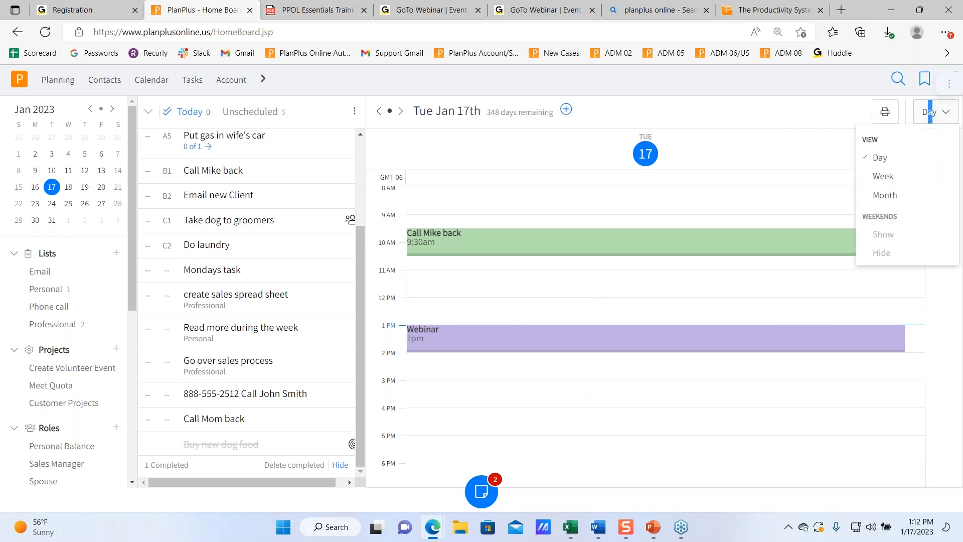
click(899, 178)
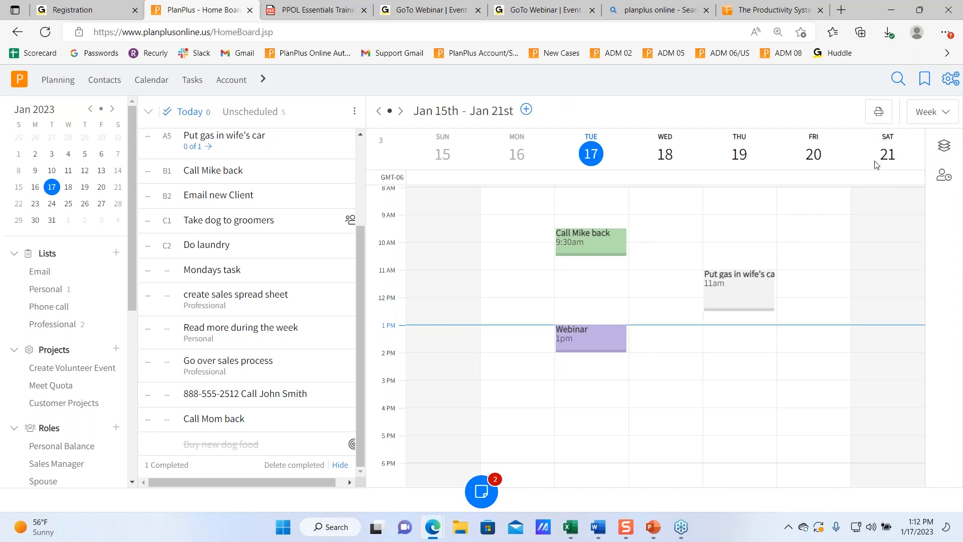
click(946, 115)
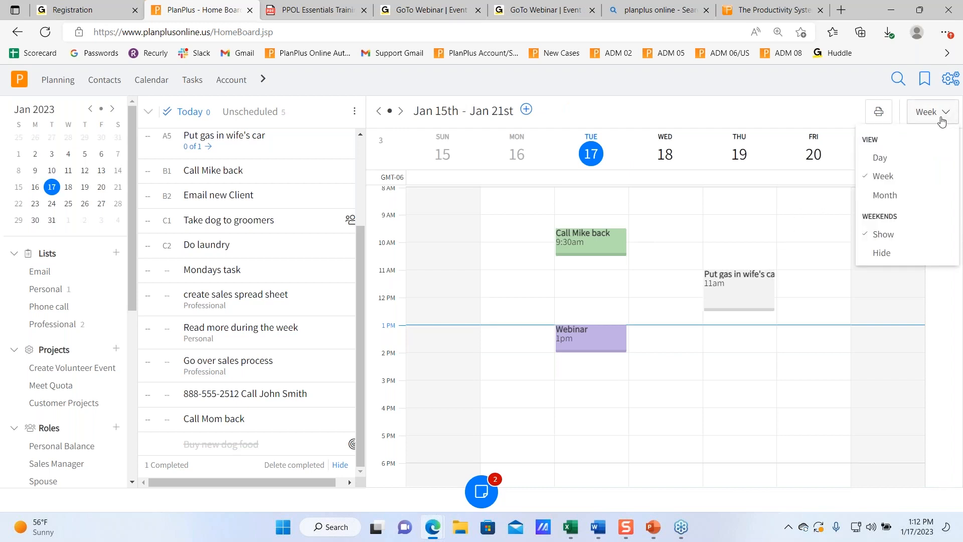
click(908, 195)
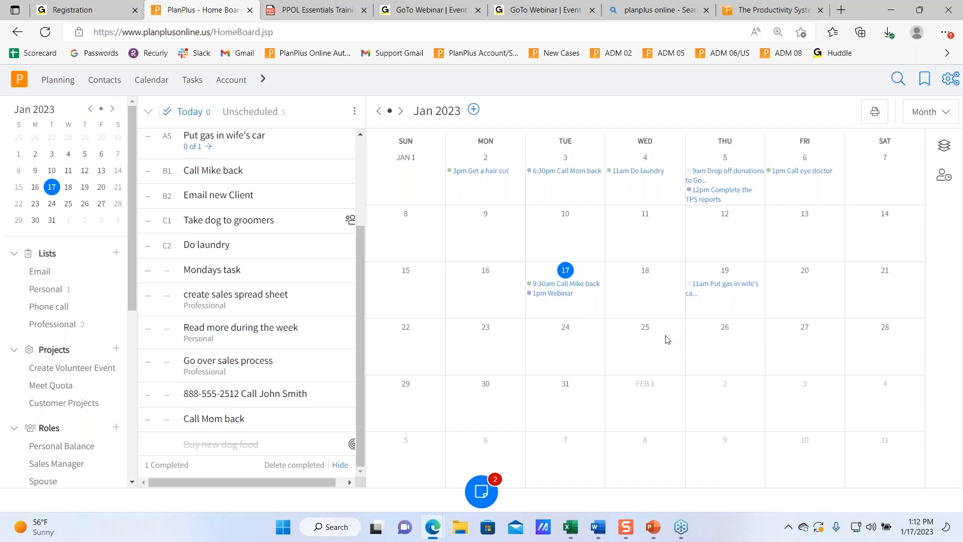
click(936, 112)
click(882, 176)
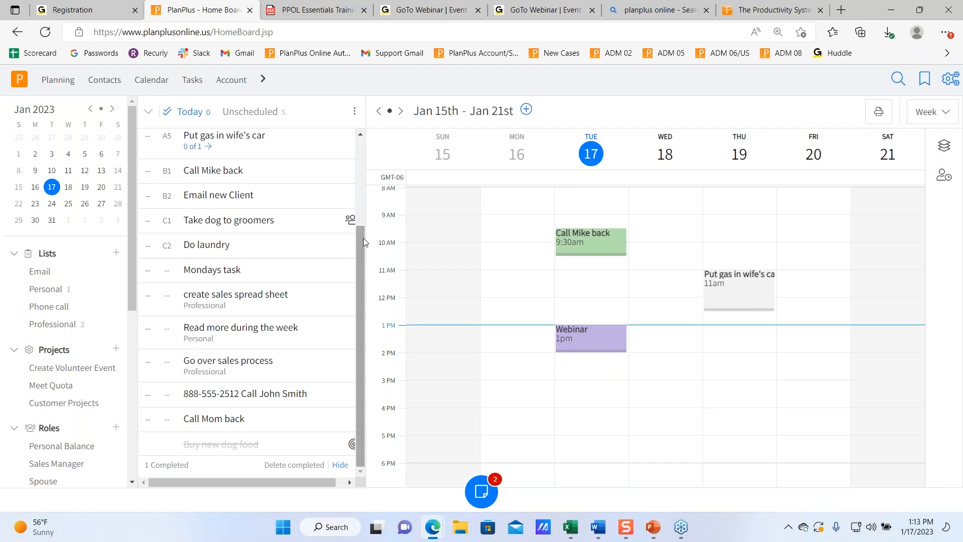
Step: Open the Call Mike back appointment on January 17 and look through its status options without choosing one
drag(357, 241, 362, 218)
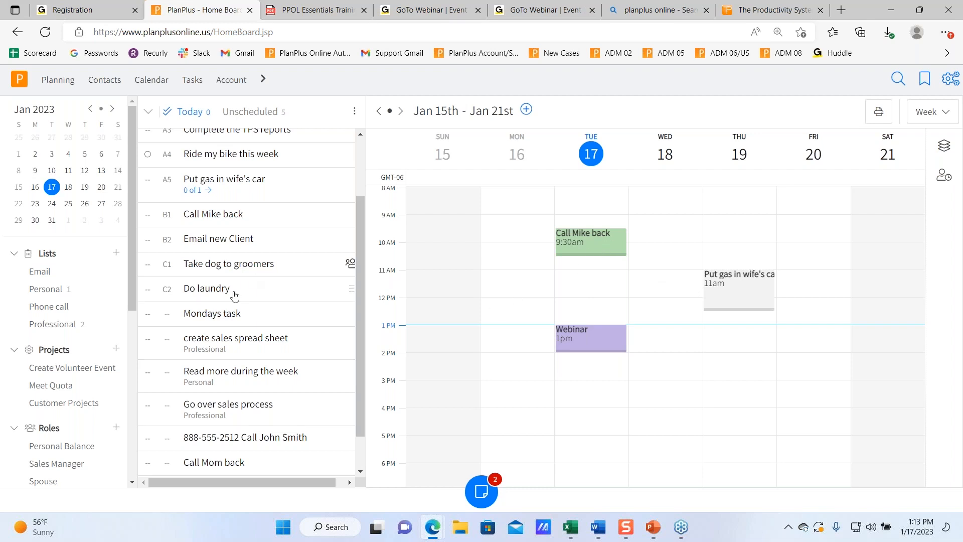
click(591, 243)
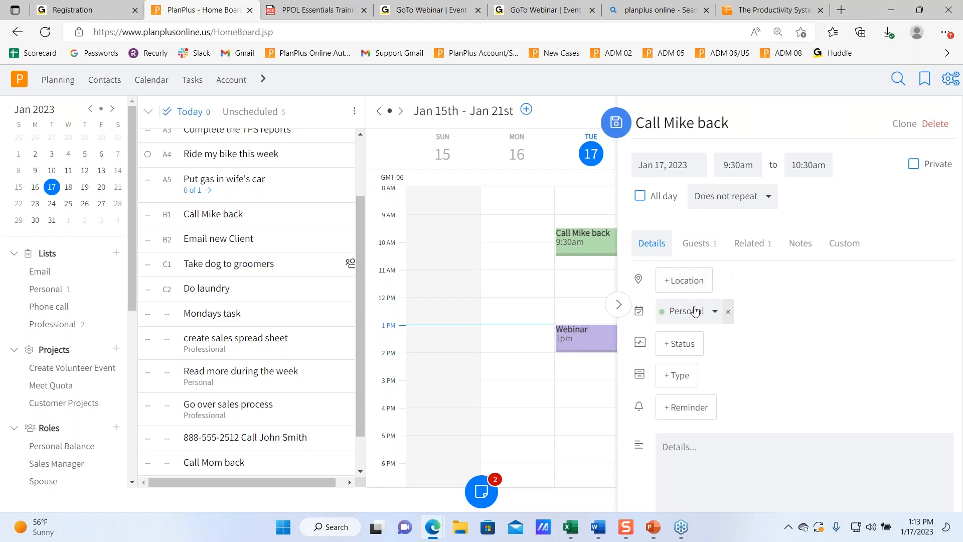
click(681, 348)
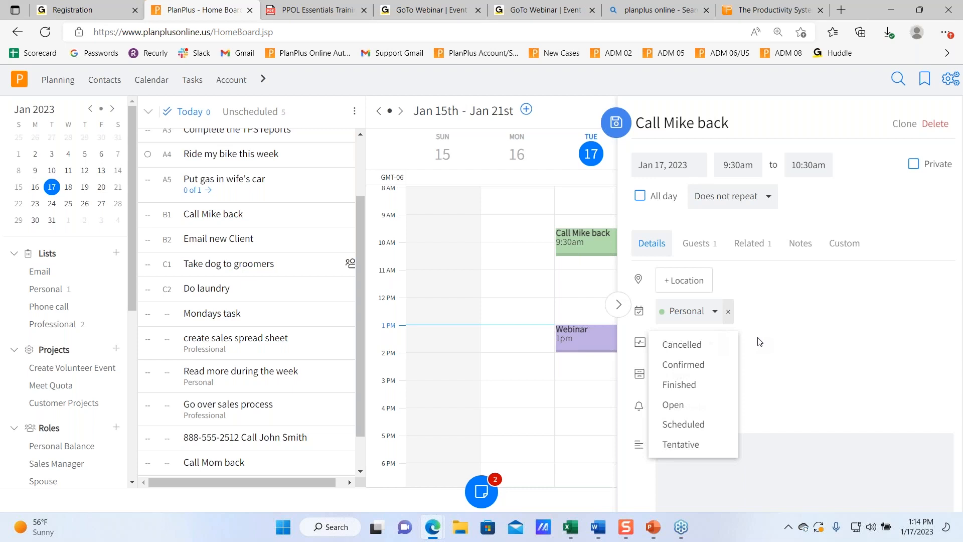
click(867, 333)
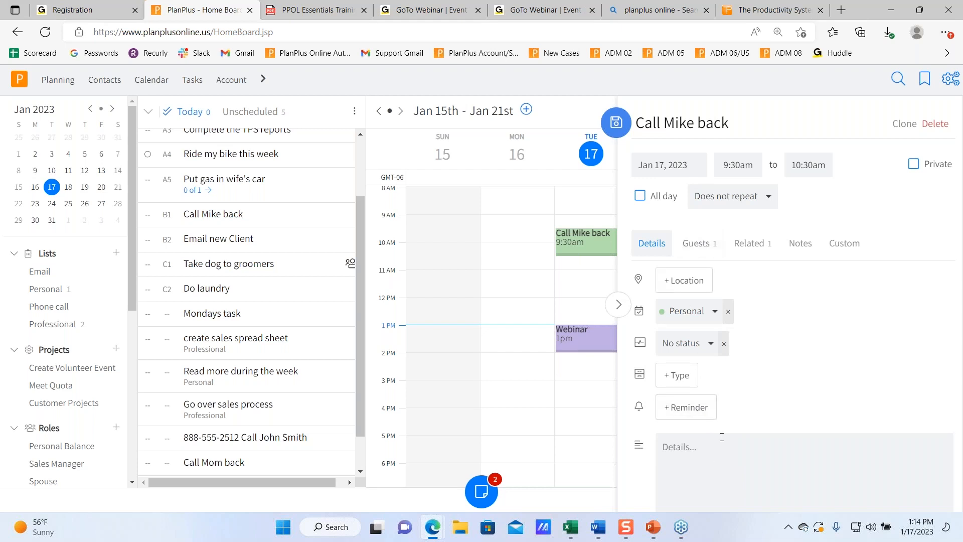
Step: Examine the notes, guests and related reference types of the Call Mike back appointment, and return to its details
click(800, 243)
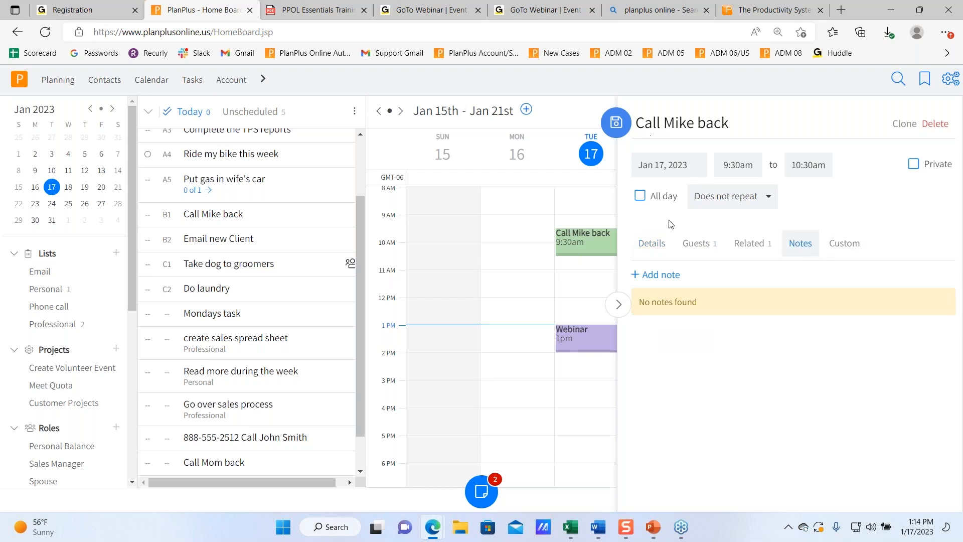
click(653, 242)
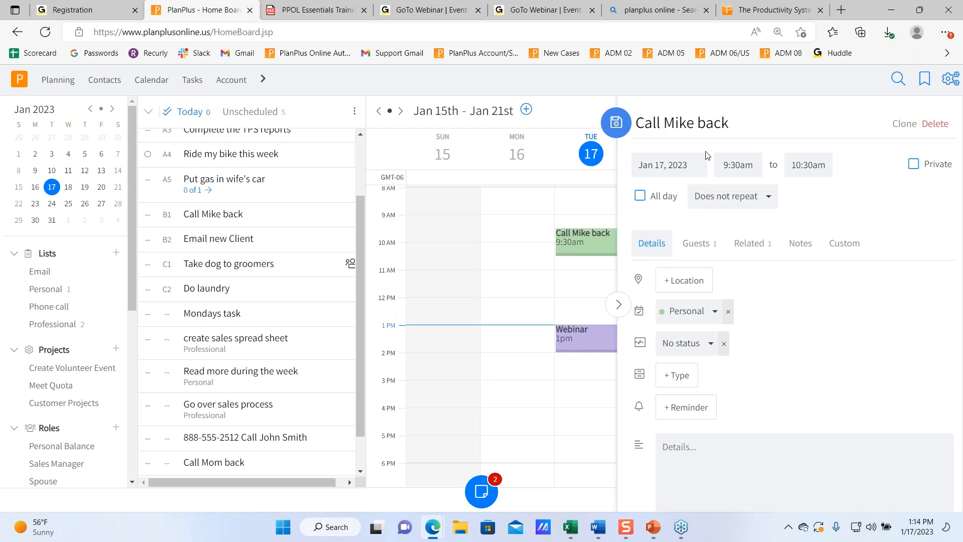
click(714, 244)
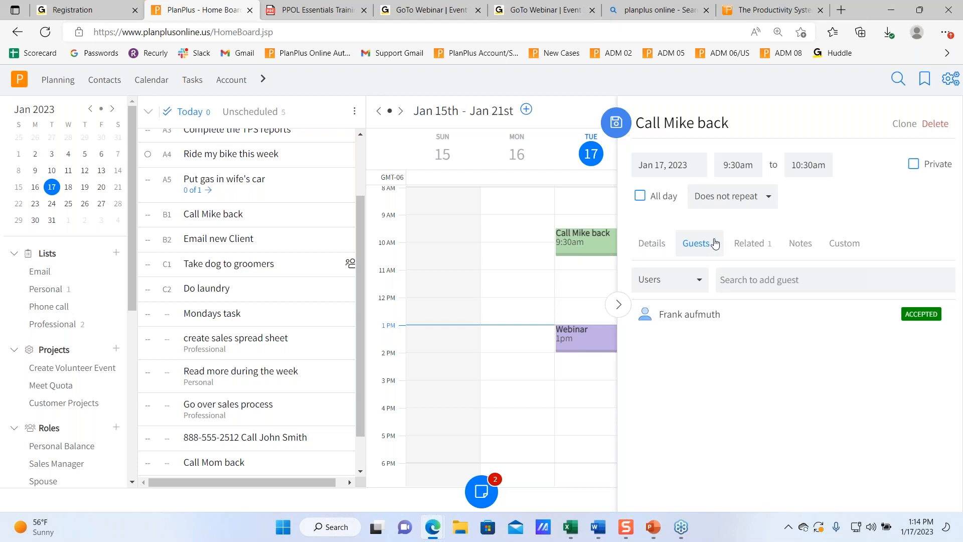
click(754, 244)
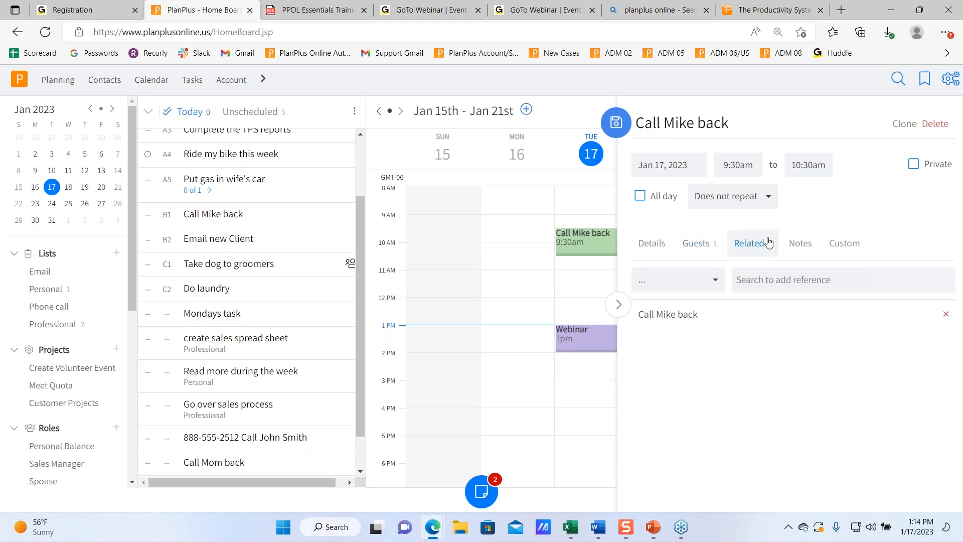
click(703, 281)
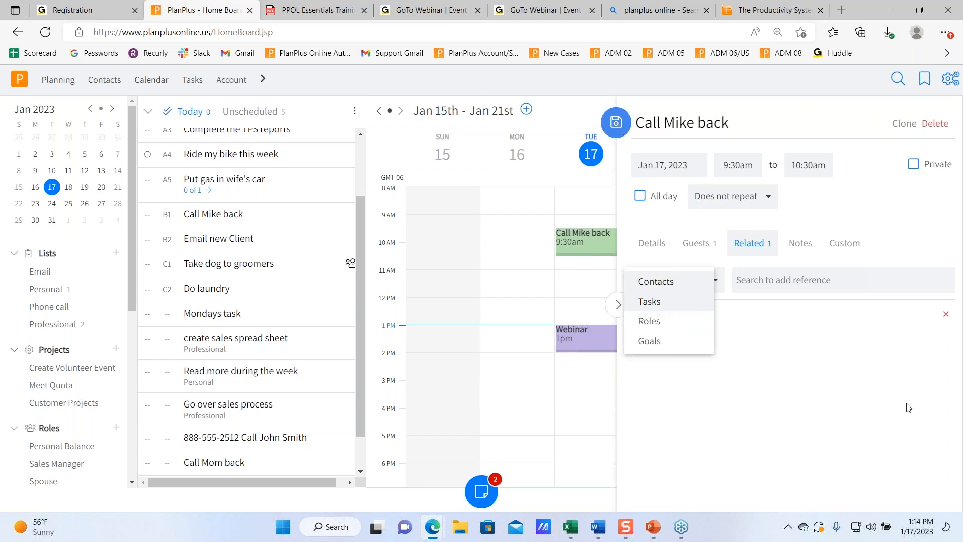
click(825, 351)
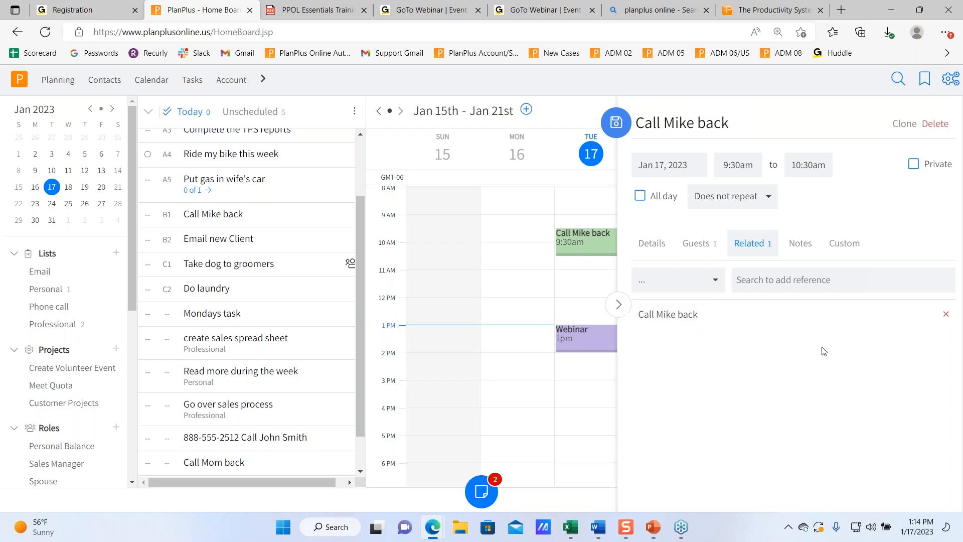
click(651, 244)
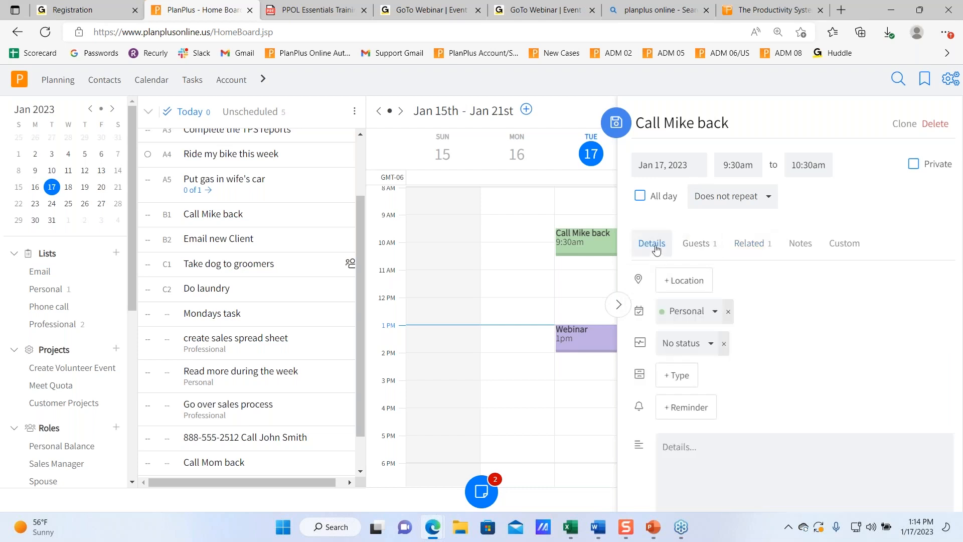
Step: Make the Call Mike back appointment an all-day event, look through its repeat options without choosing one, and save it
click(640, 197)
click(623, 130)
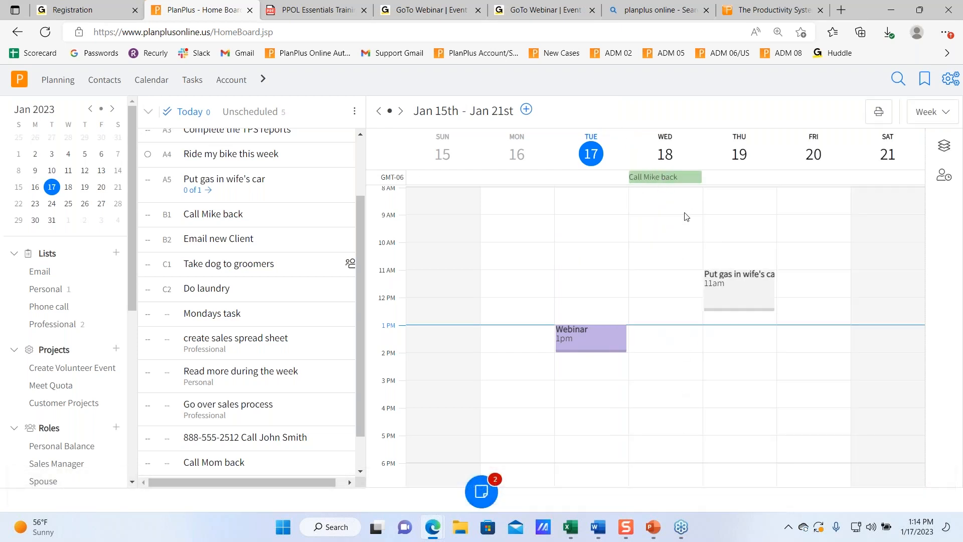
click(664, 177)
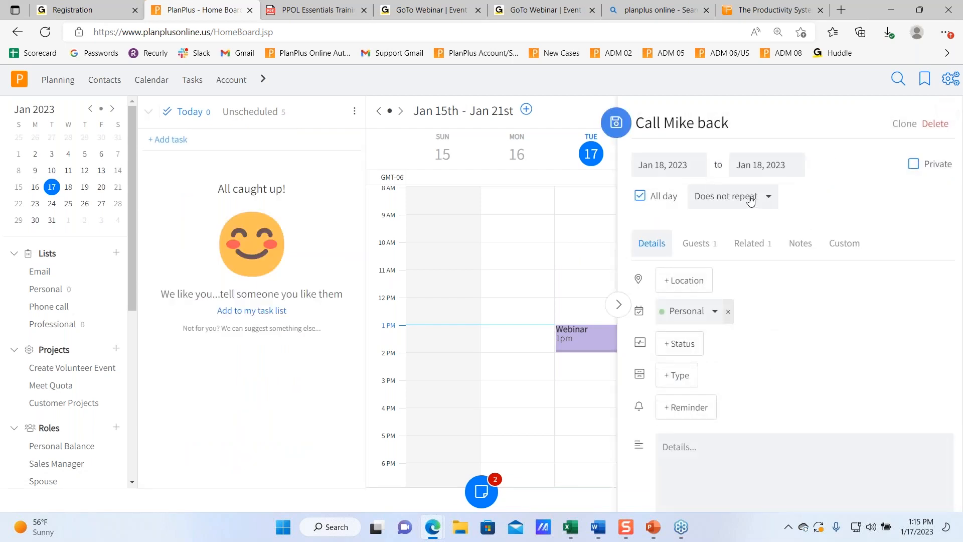
click(750, 201)
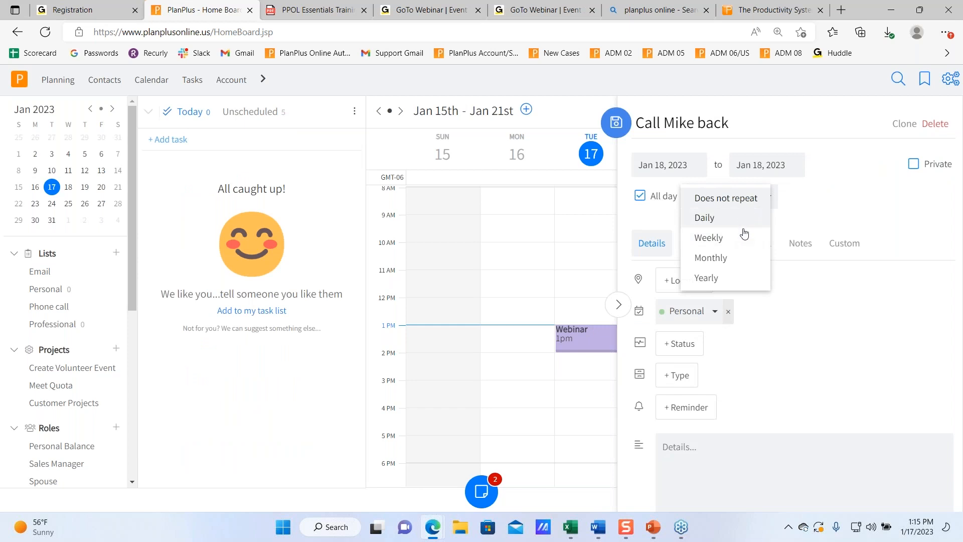
click(807, 202)
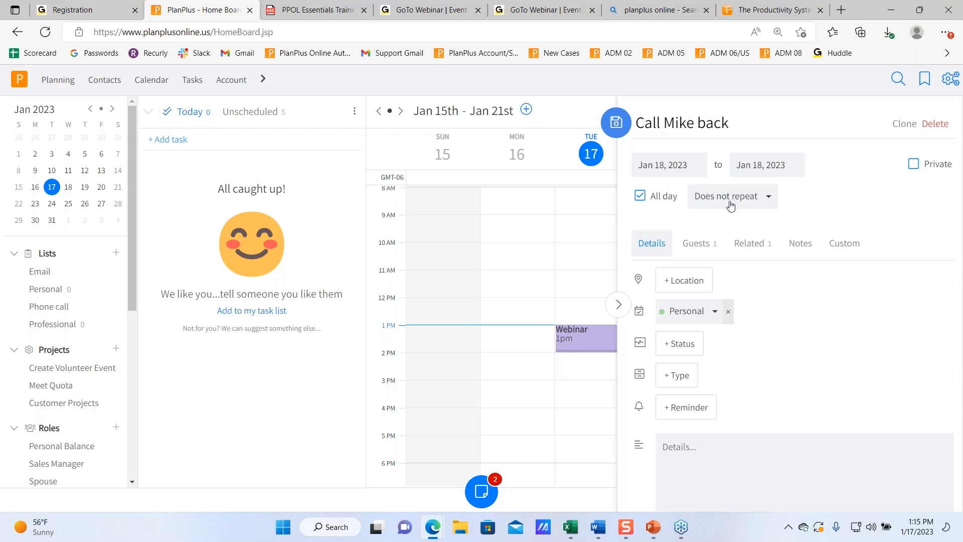
click(621, 125)
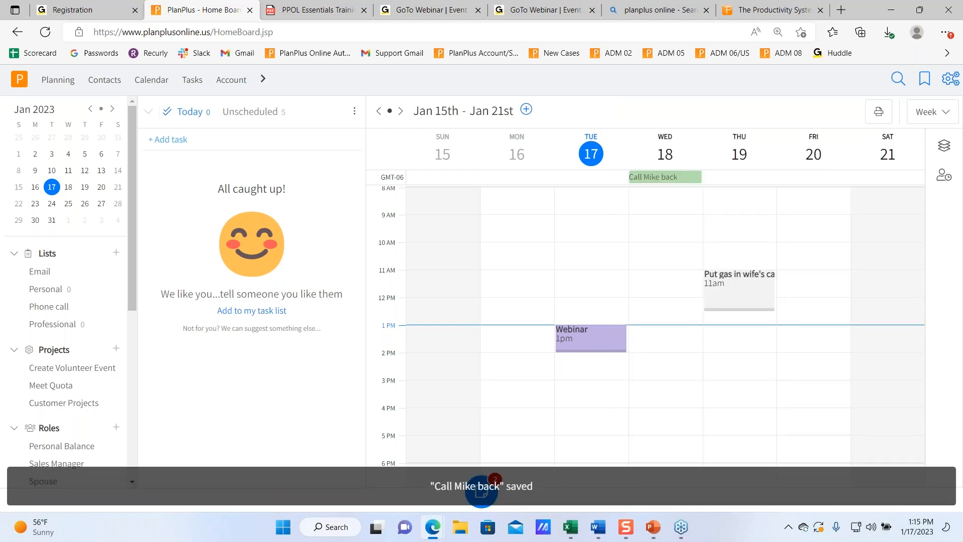
Step: Try the Personal category on the January 19 Put gas in wife's car appointment, and close it without saving
click(739, 300)
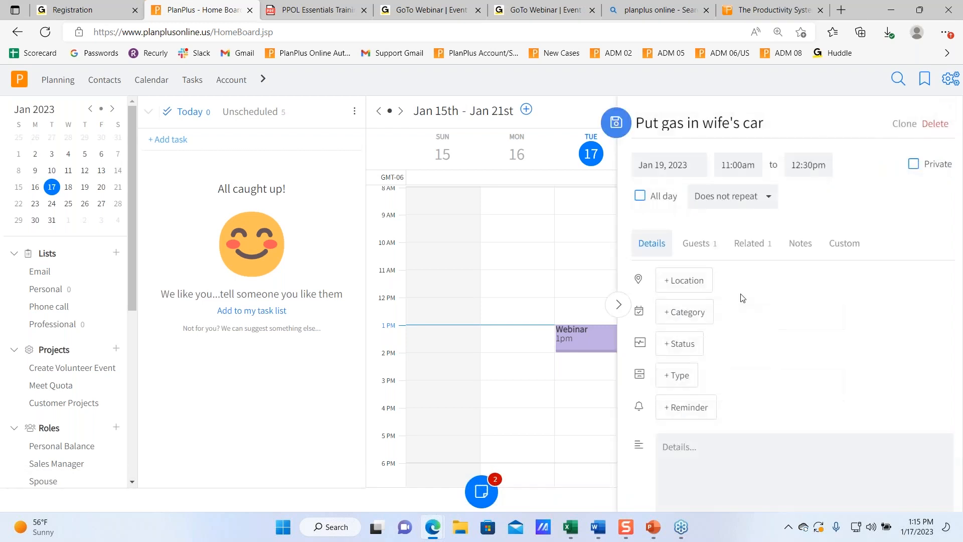
click(700, 313)
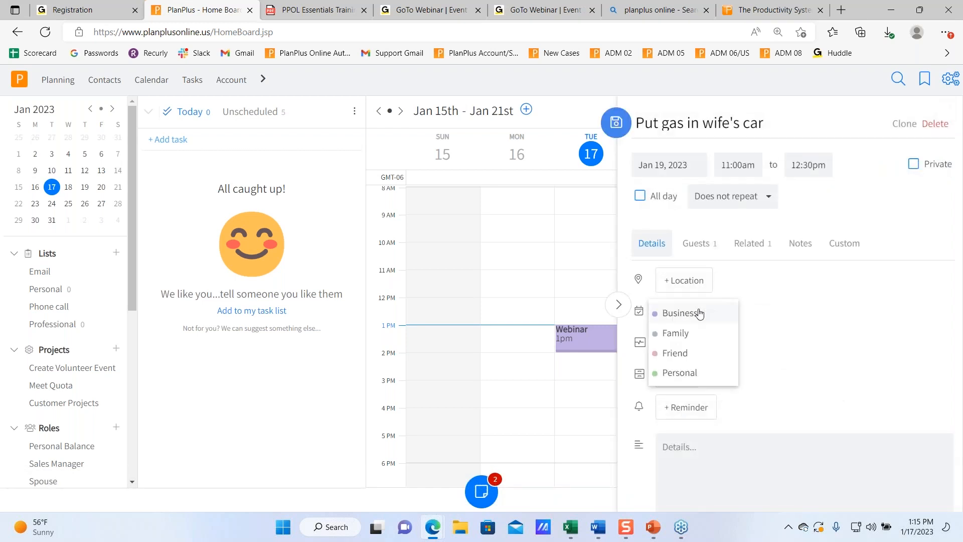
click(769, 289)
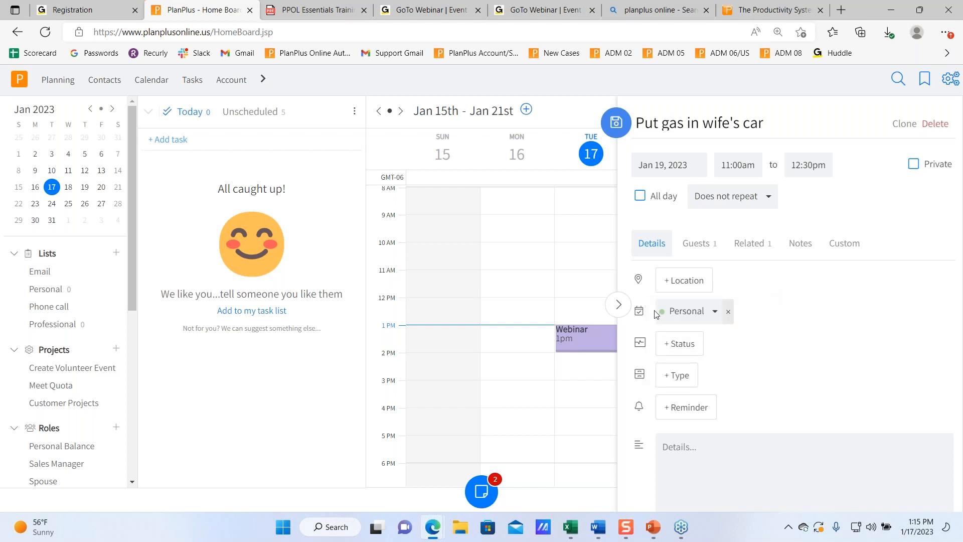
click(619, 305)
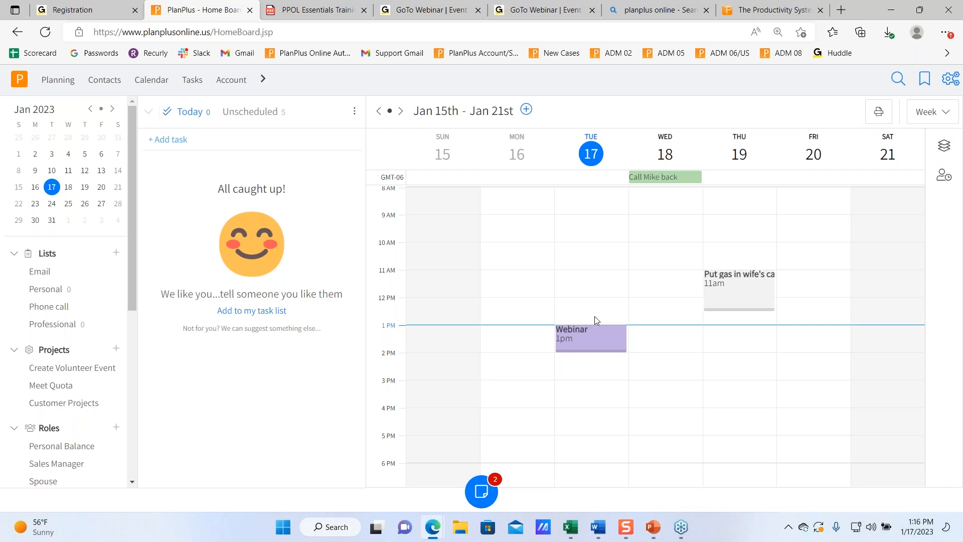
Step: Look through the Webinar appointment's category options, and add an event titled task on January 17 at 10:00am
click(591, 334)
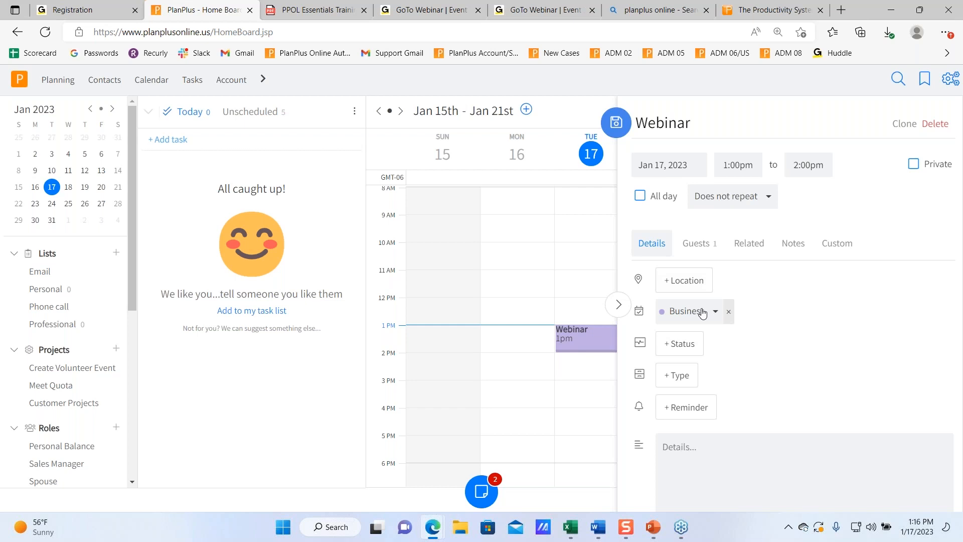
click(704, 312)
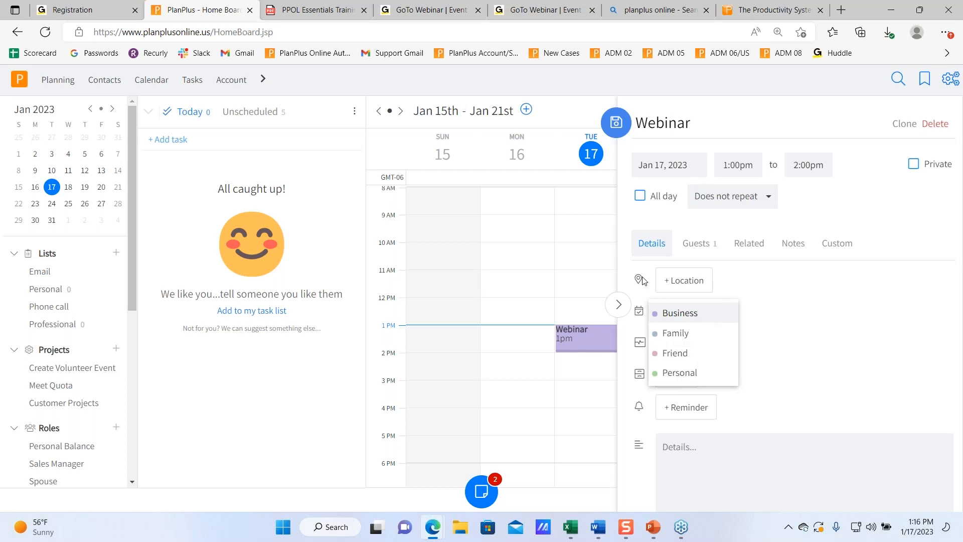
click(604, 257)
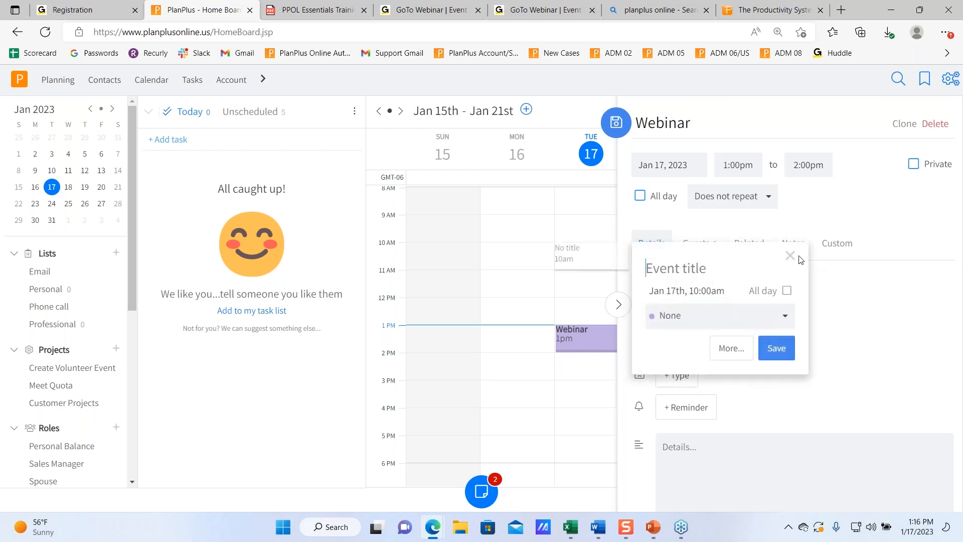
text(task)
key(Return)
click(612, 123)
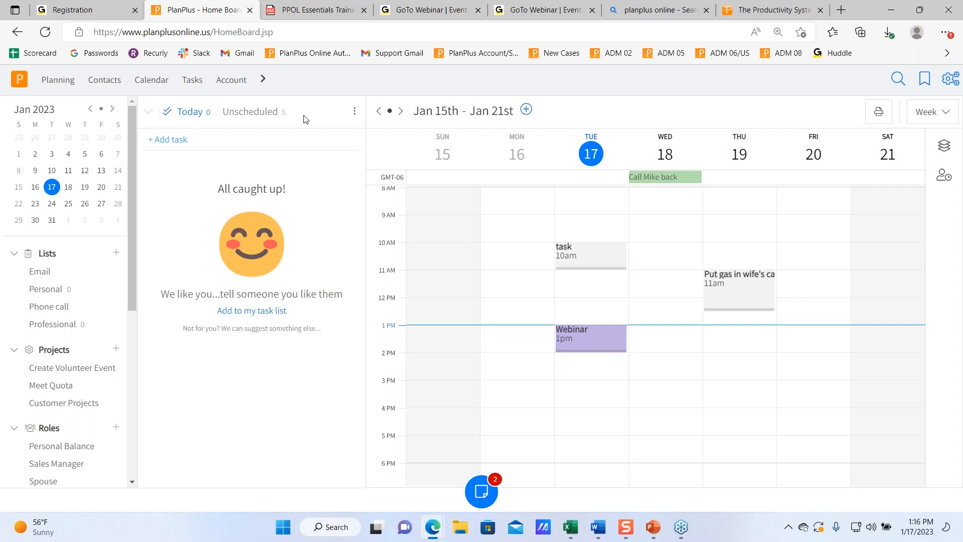
Step: In the account's calendar setup, add an appointment category with key and display name School and a teal color, and submit it
mouse_move(246, 83)
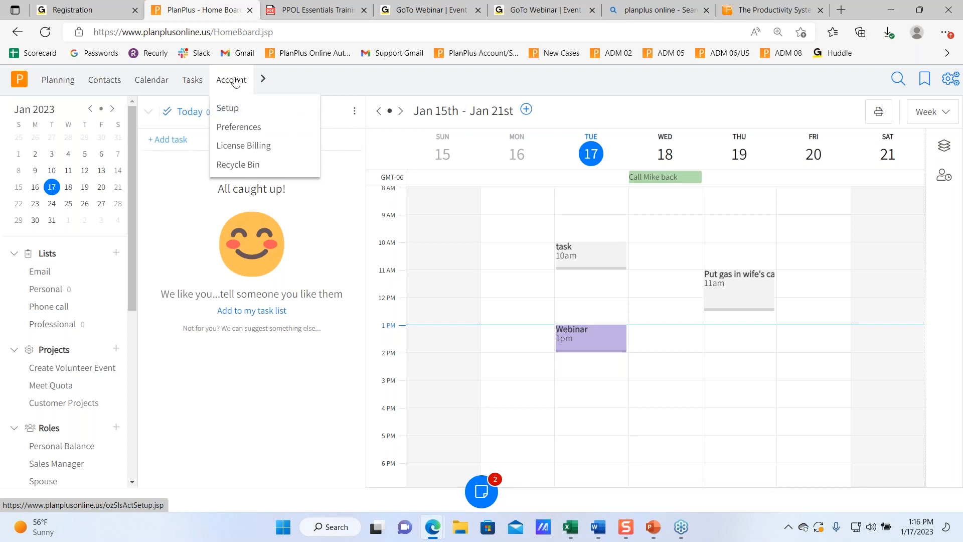
click(233, 112)
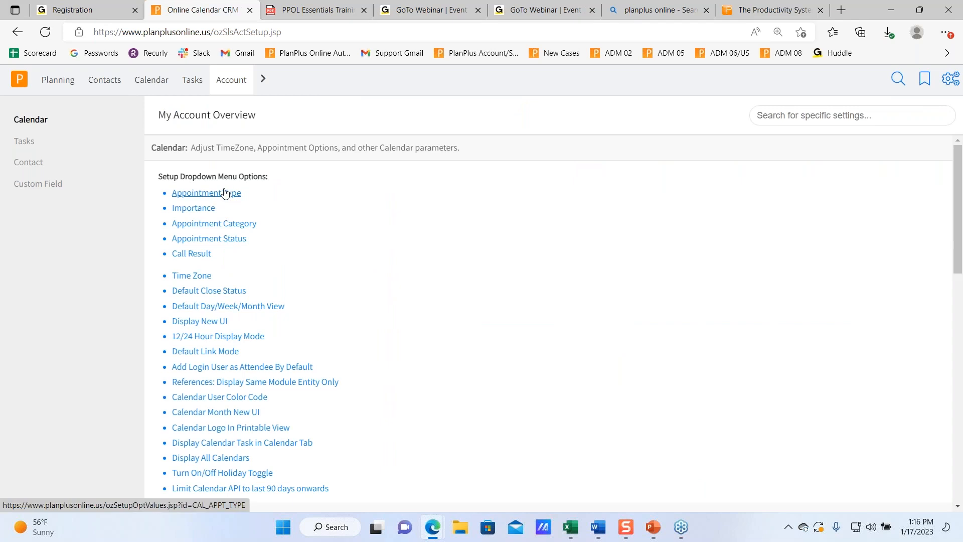
click(226, 230)
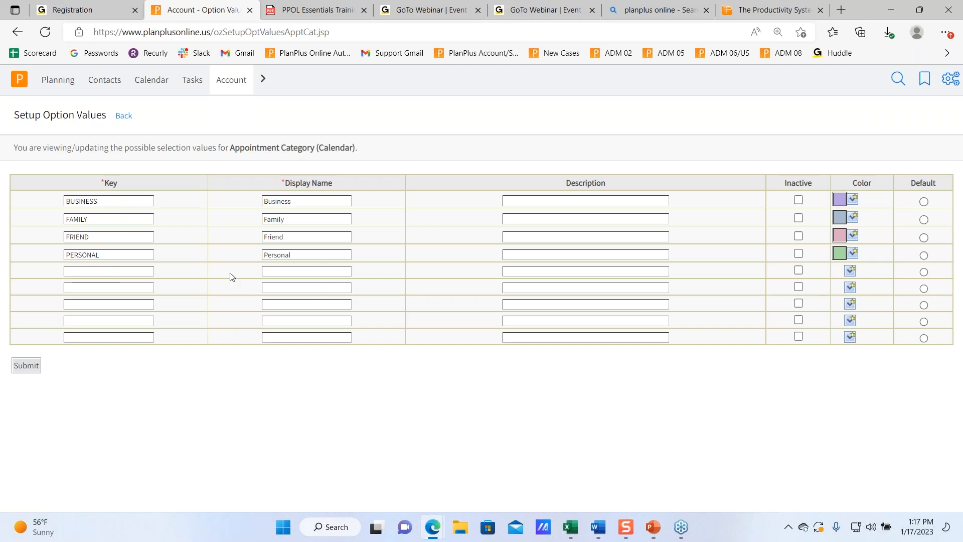
click(135, 271)
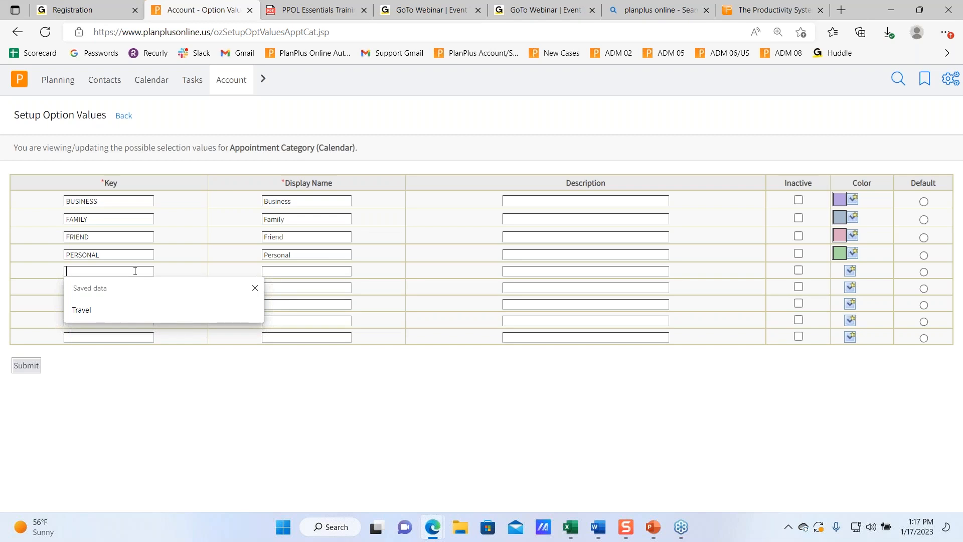
text(School)
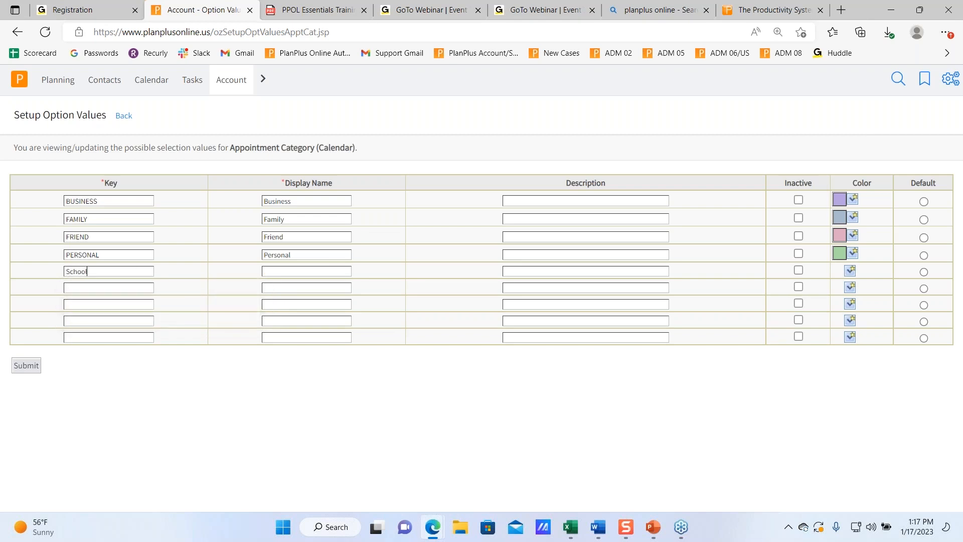
click(316, 271)
text(School)
click(849, 272)
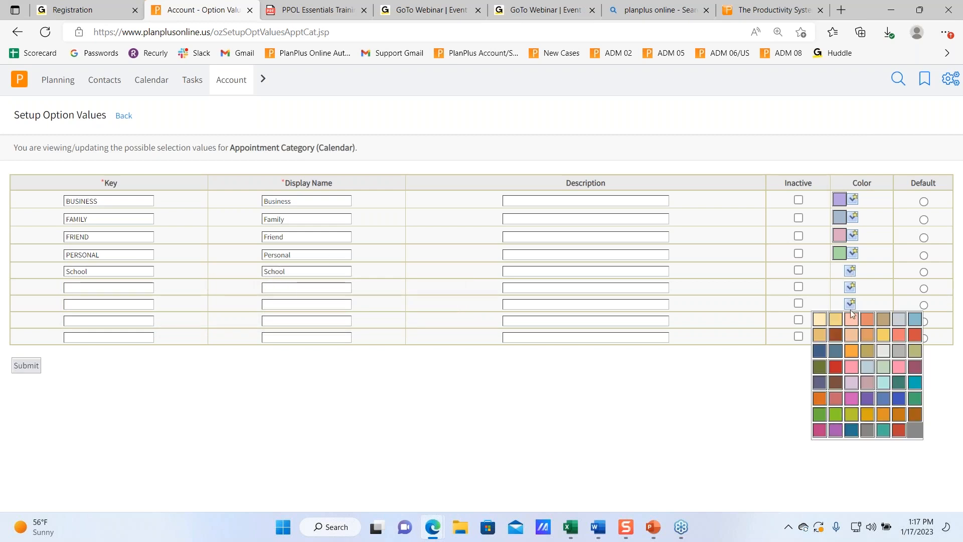
click(914, 384)
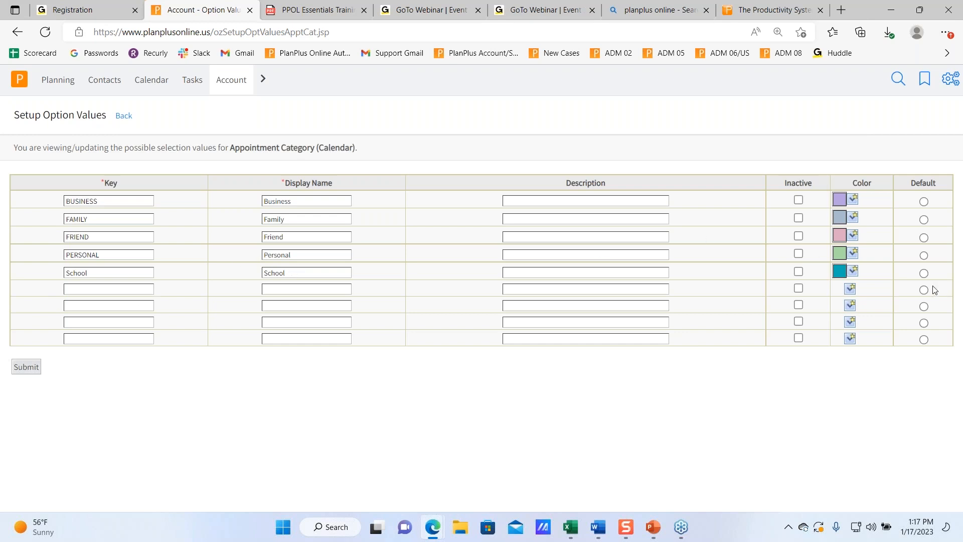
click(26, 366)
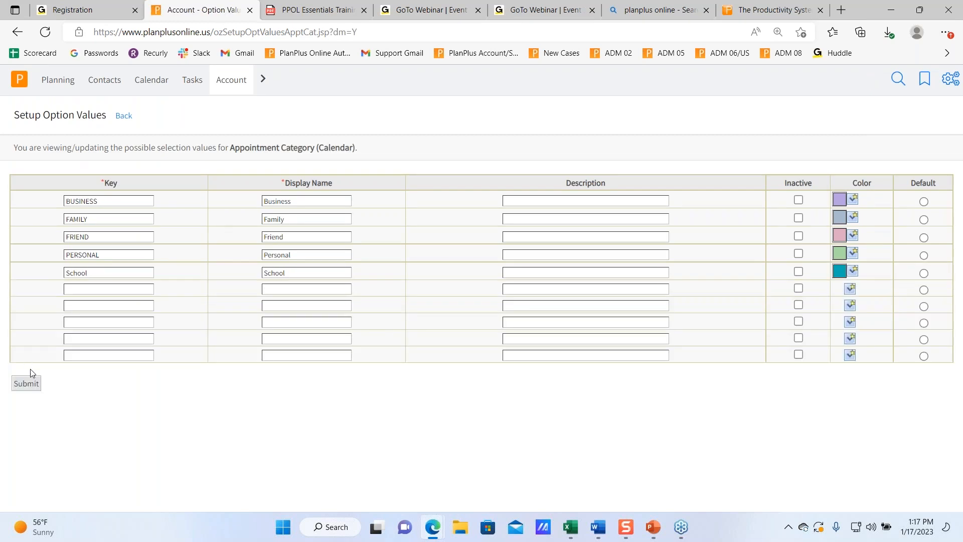
Step: Return to the home board and add a task named School task to today's task list
mouse_move(19, 85)
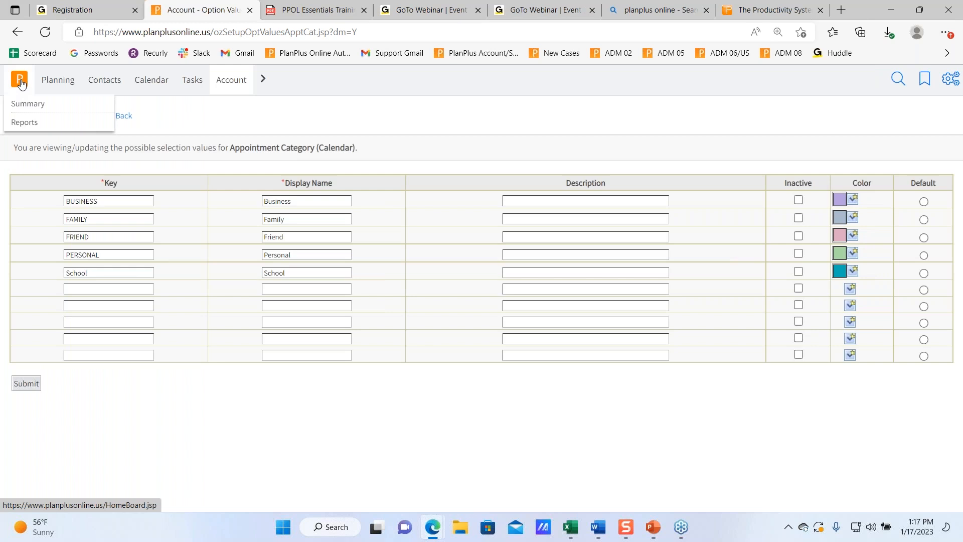
click(20, 83)
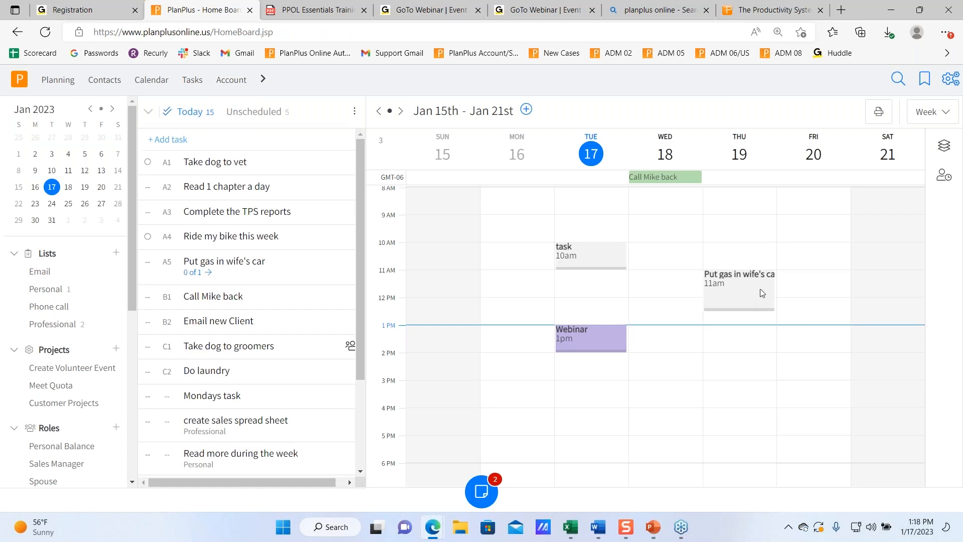
click(247, 139)
text(School task)
key(Return)
Step: Schedule School task on January 18 at 11am, and assign the School category to the appointment and save it
scroll(267, 272, down, 3)
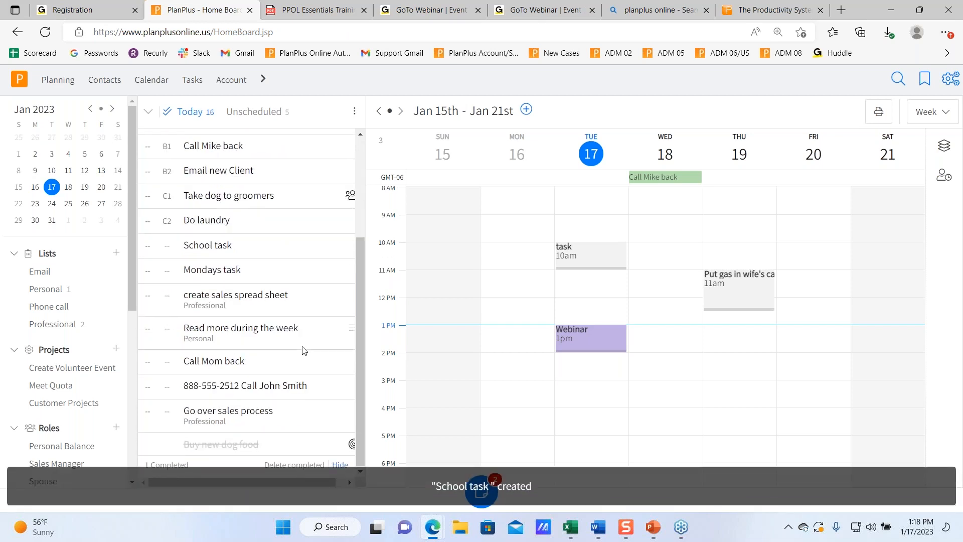
drag(350, 246, 660, 284)
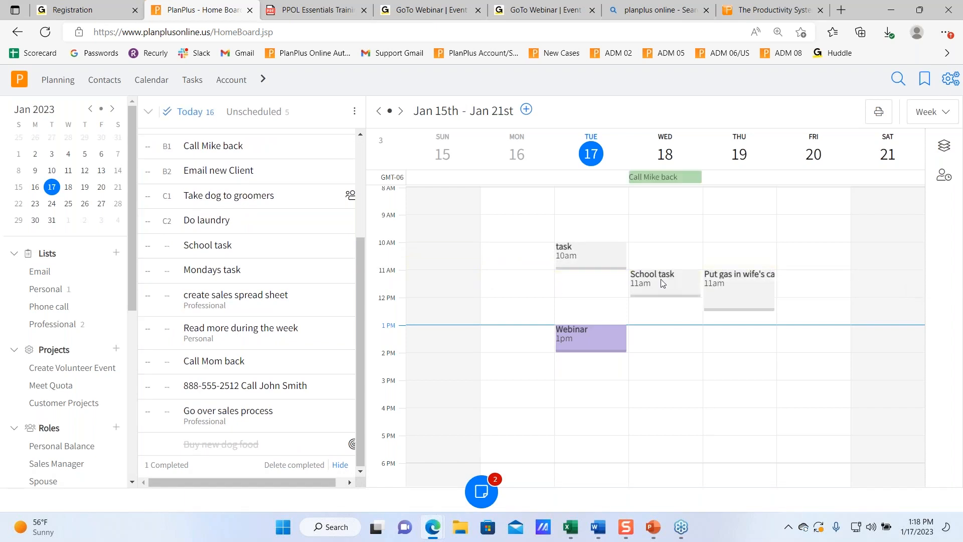
click(662, 282)
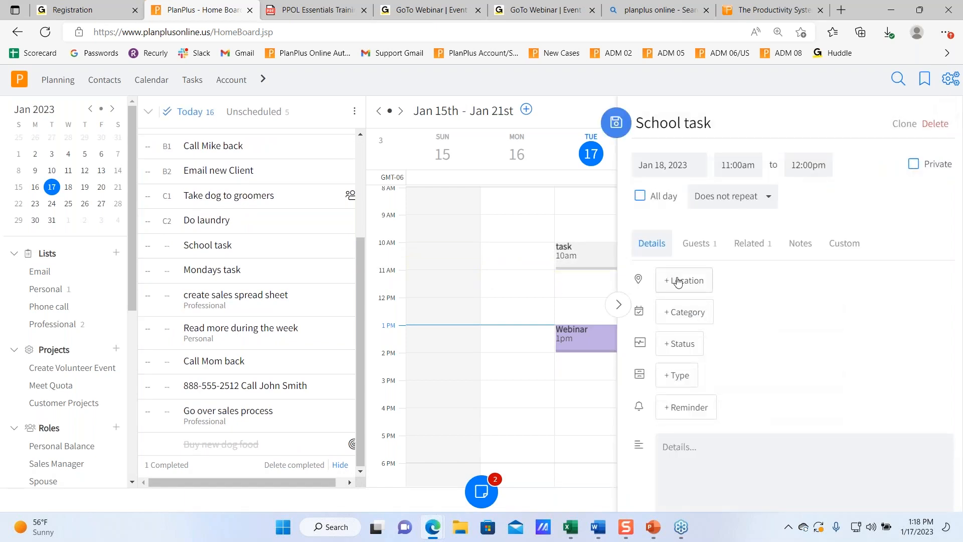
click(694, 320)
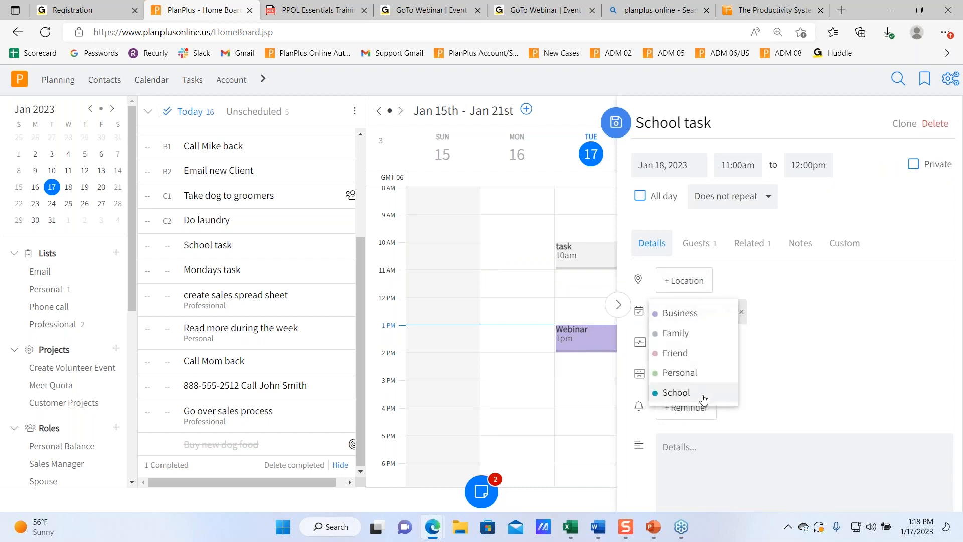
click(661, 395)
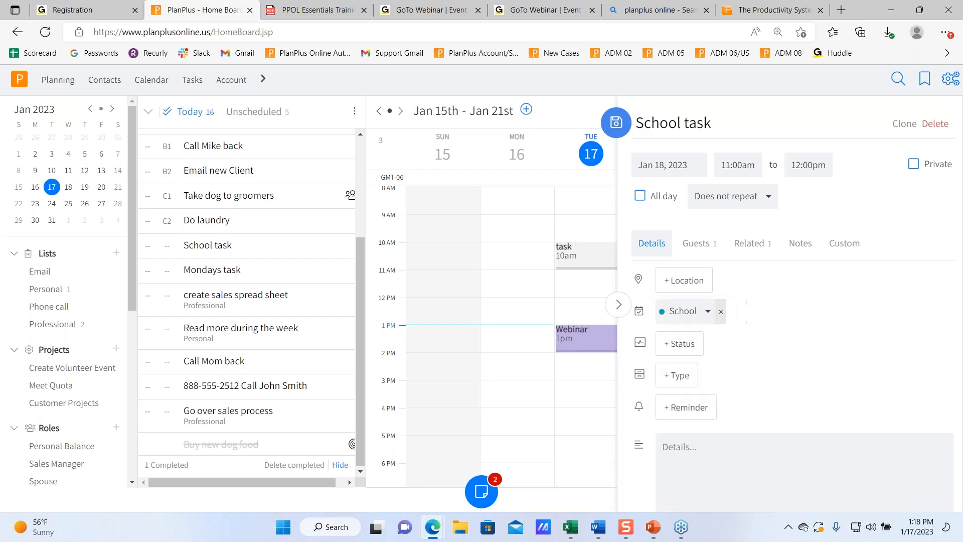
click(618, 125)
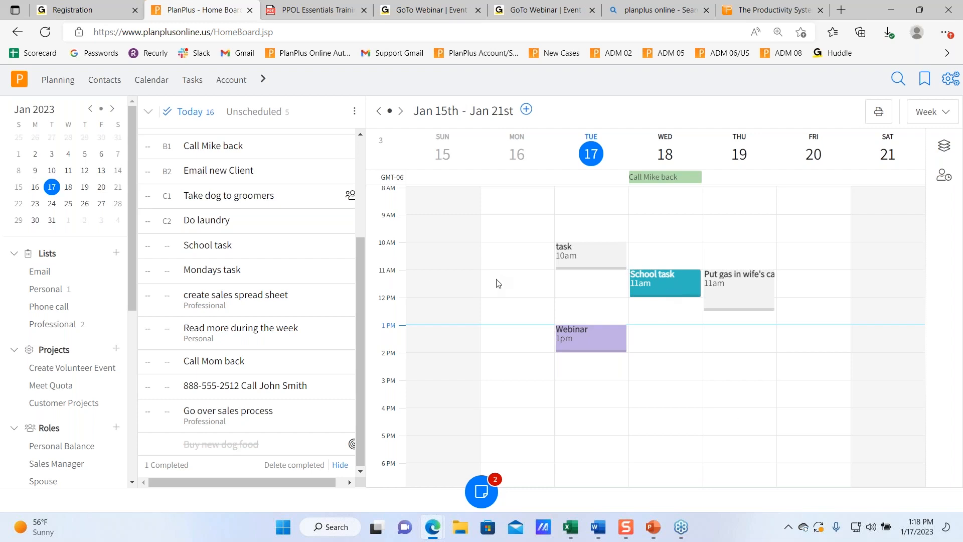
Step: Create a daily note for 01/17/2023 reading "call back mike from unigraph" and save it
click(482, 489)
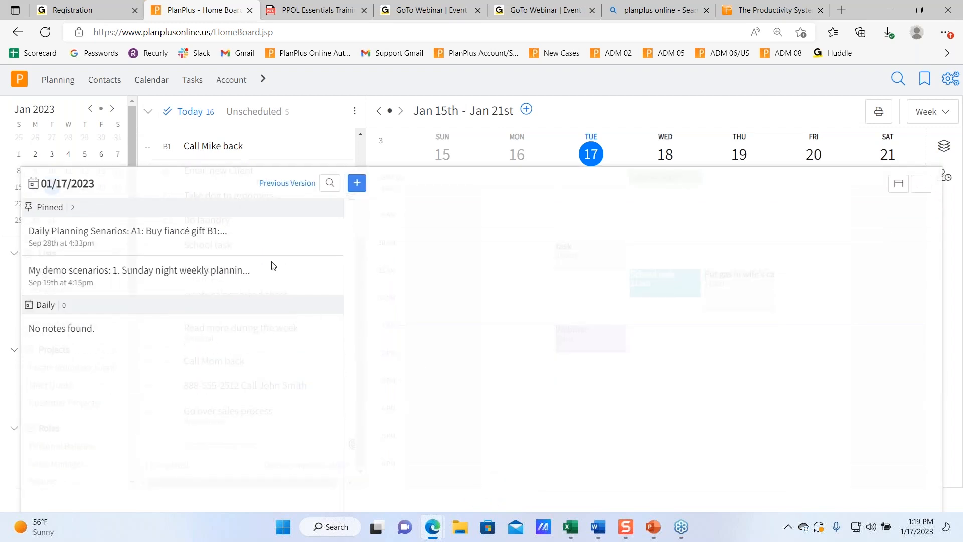
click(357, 185)
click(399, 220)
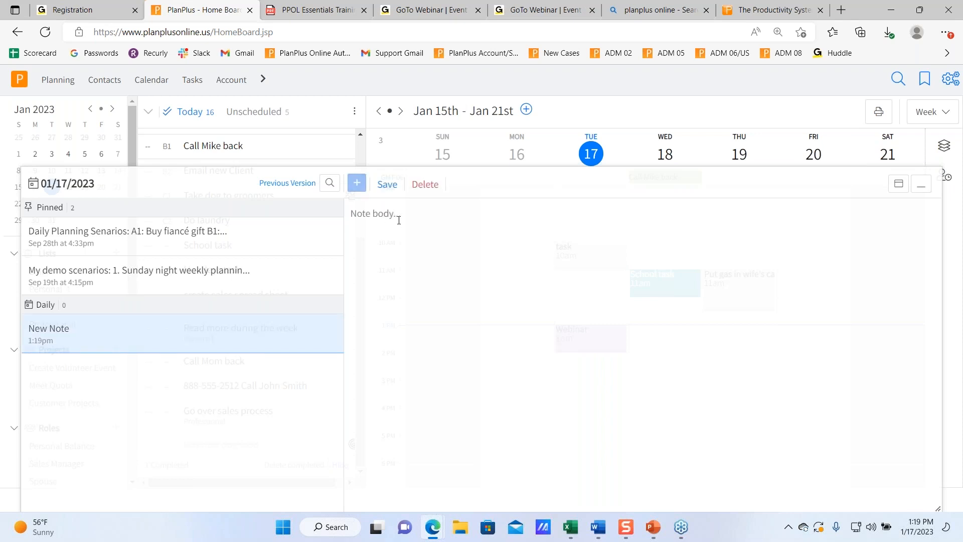
text(call)
text( back mi)
text(ck)
key(BackSpace)
key(BackSpace)
text(ke from )
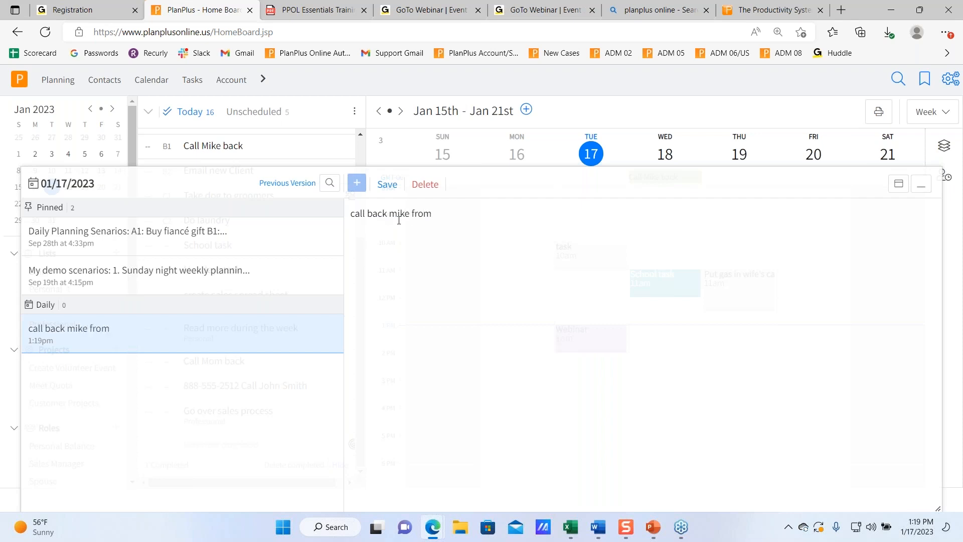
text(unigraph)
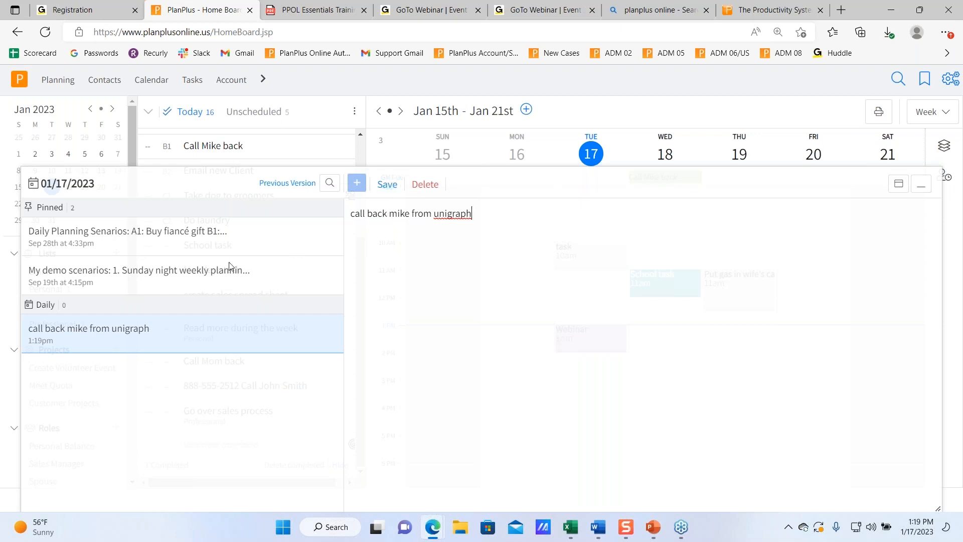
click(387, 184)
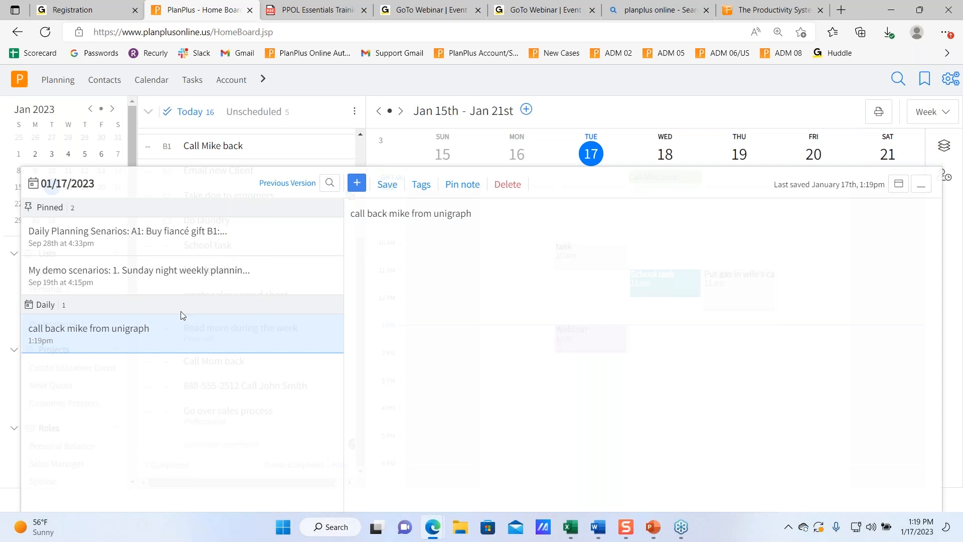
Step: Pin the daily note reading "call back mike from unigraph" and minimize the notes window
click(357, 183)
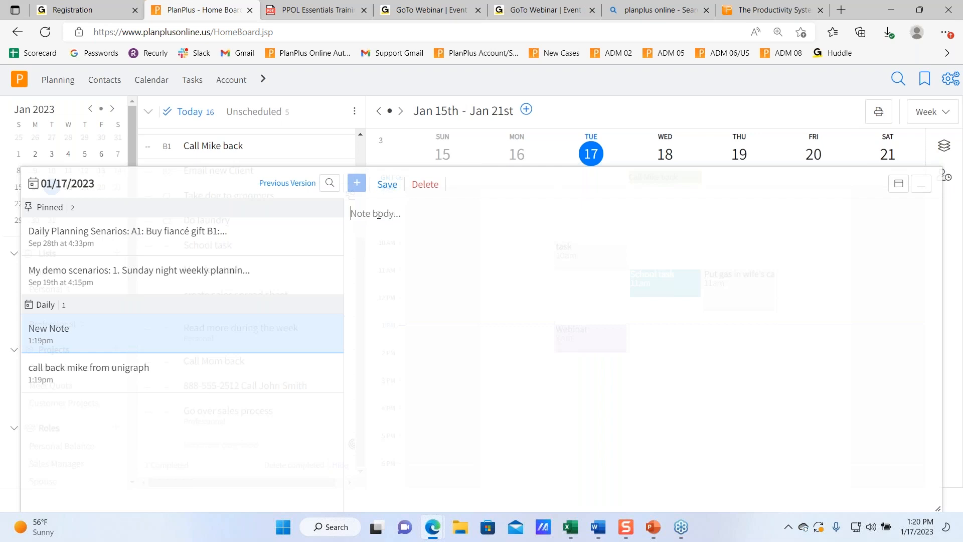
click(192, 375)
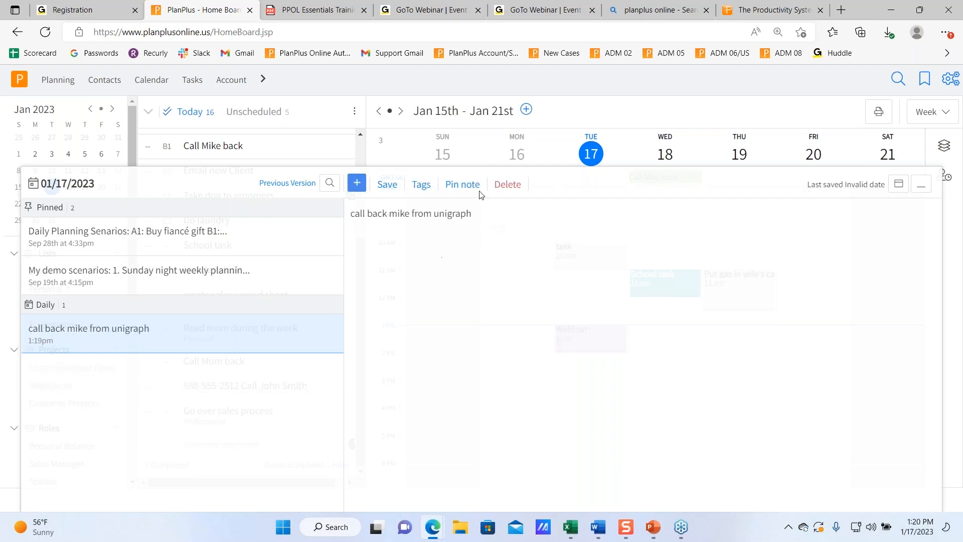
click(462, 186)
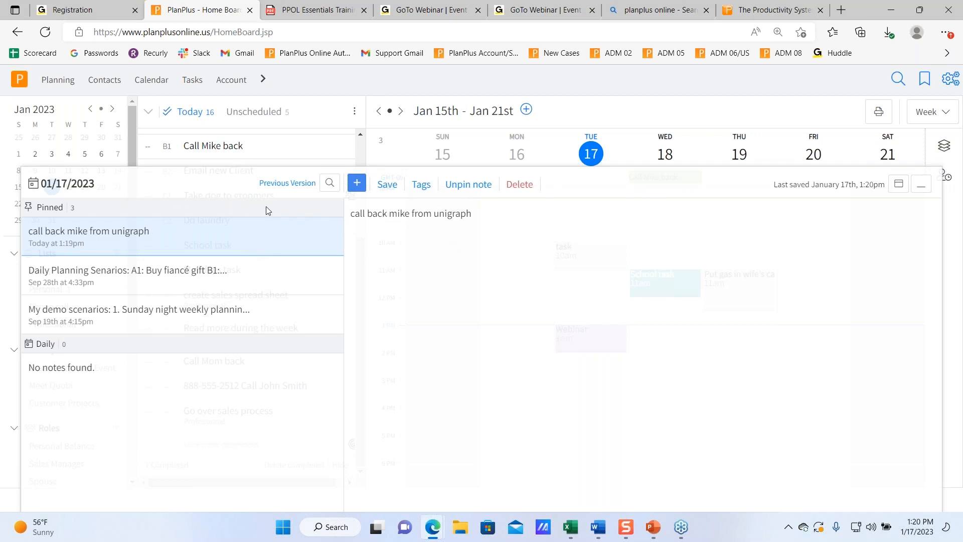
click(922, 185)
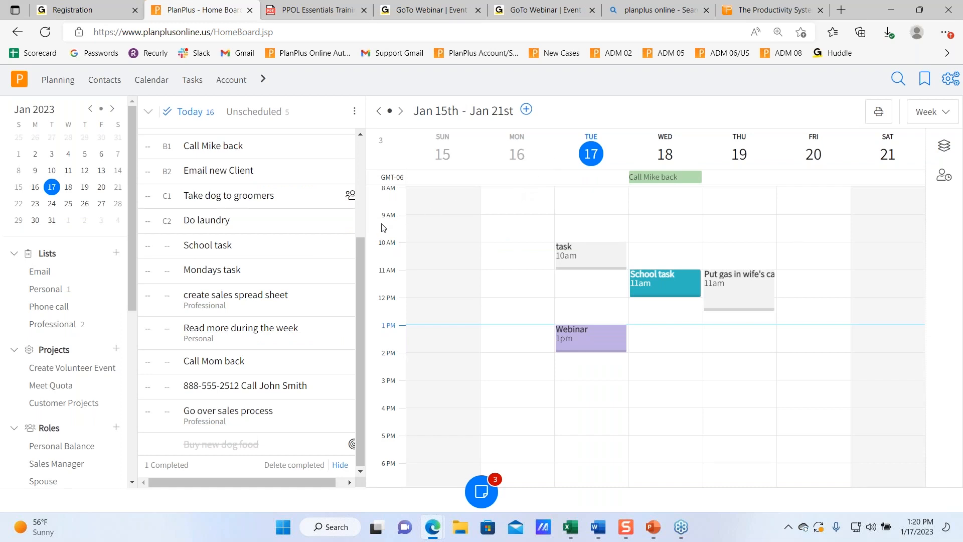
scroll(95, 286, down, 5)
scroll(95, 289, up, 5)
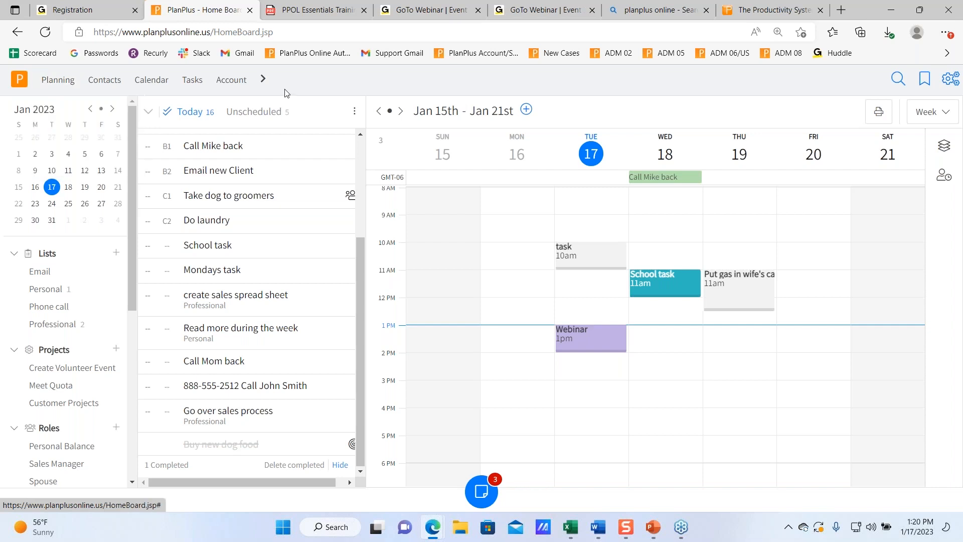
Step: Open the Vision Board and review the Our Team Why statement, its editor and the list of why statements
mouse_move(69, 85)
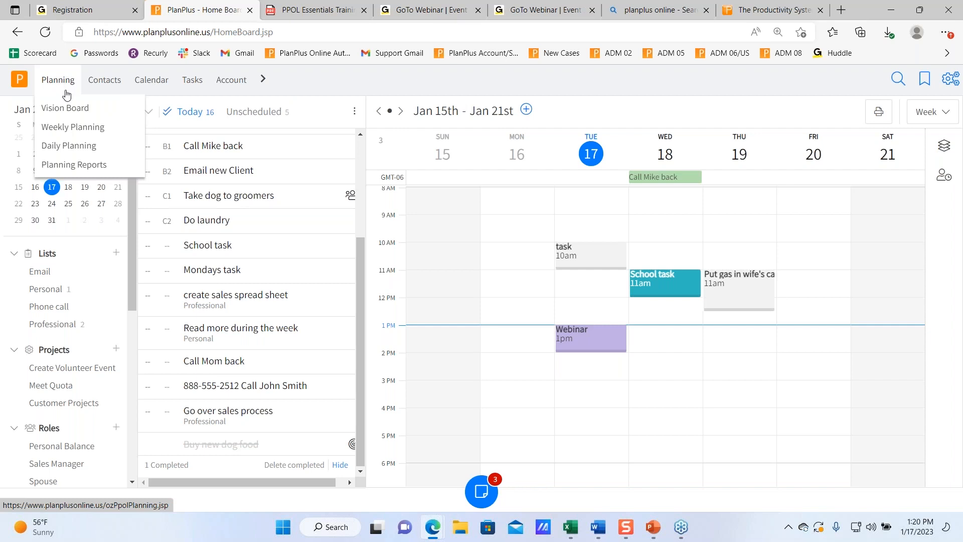
click(106, 109)
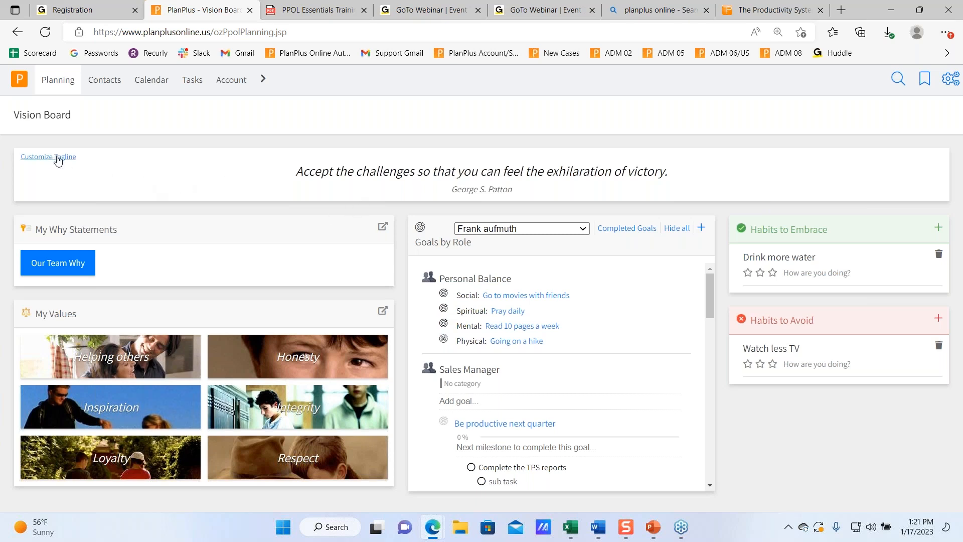
click(68, 272)
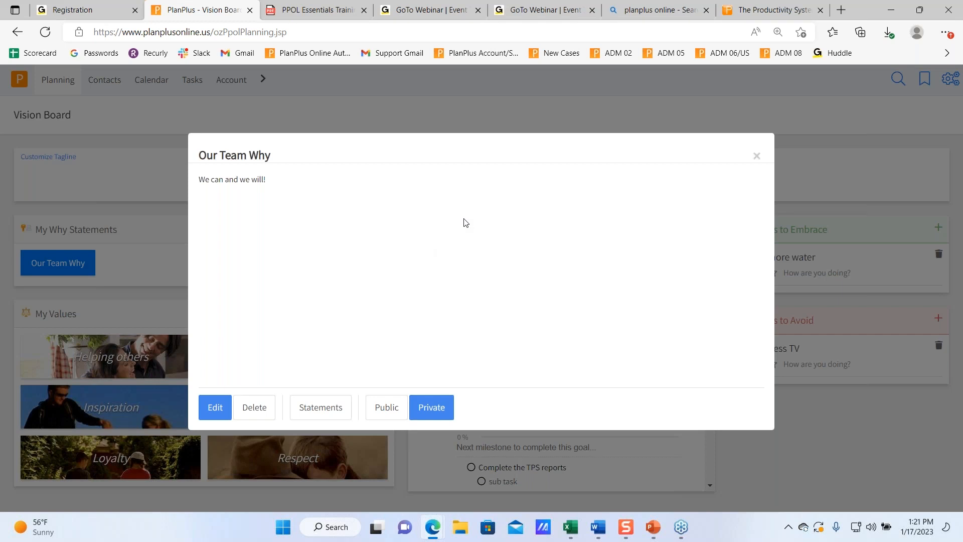
click(222, 401)
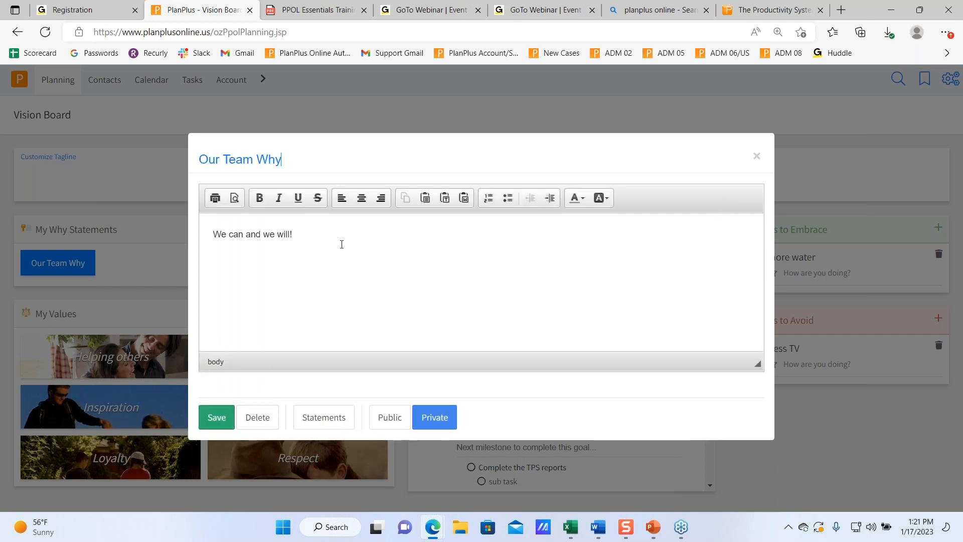
click(219, 421)
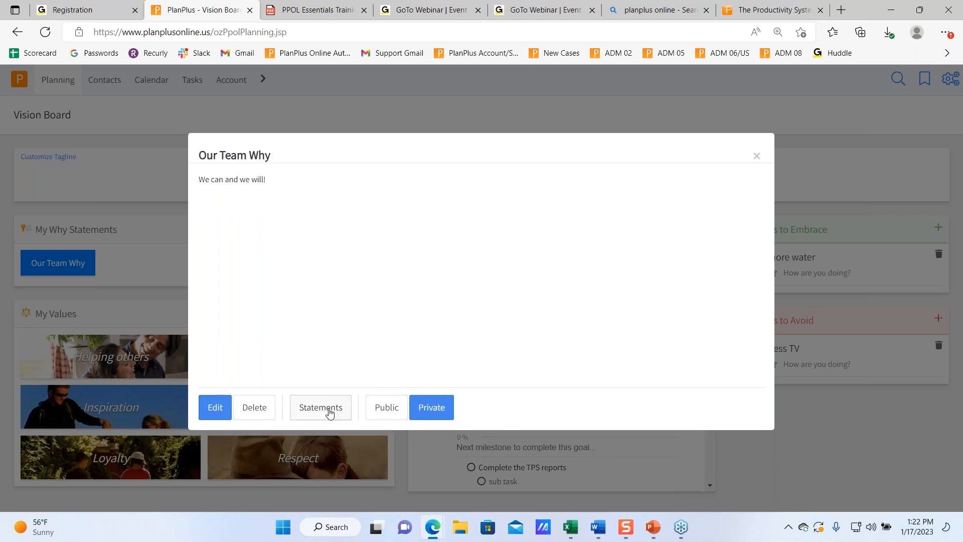
click(327, 412)
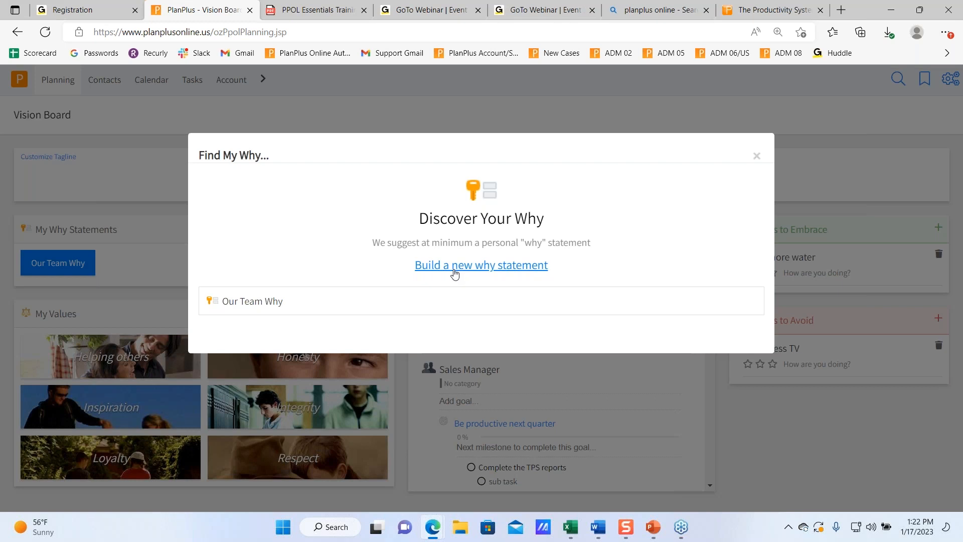
click(757, 157)
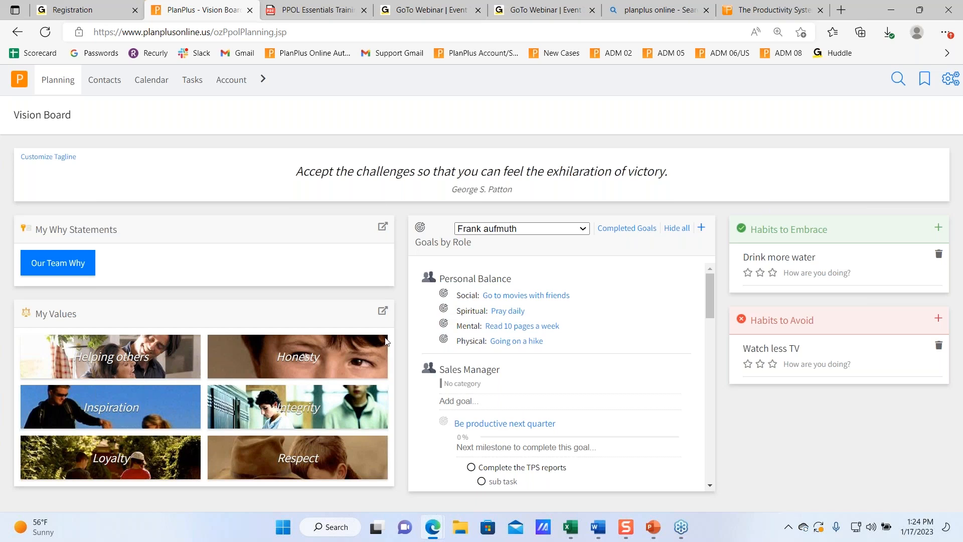
Step: Add a role named parent to the Vision Board's Goals by Role
click(702, 229)
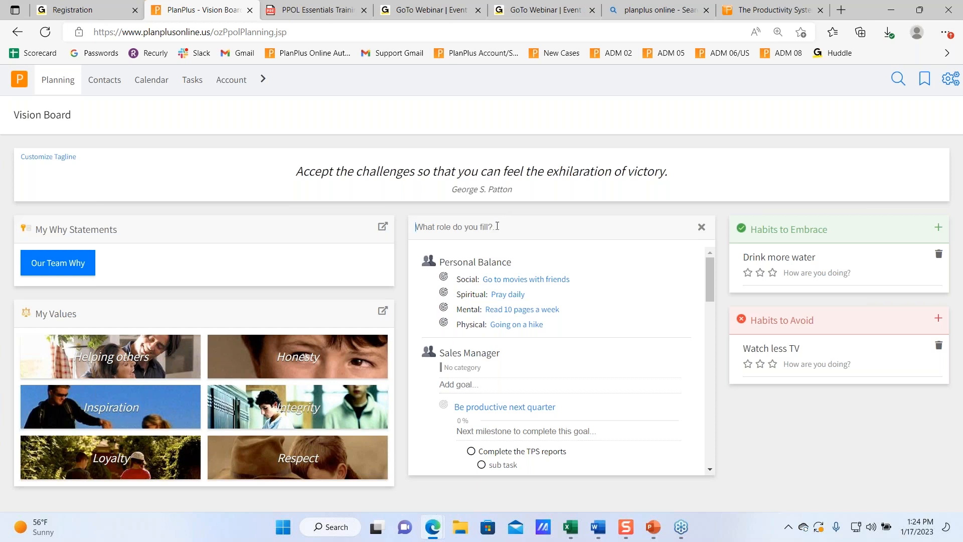
text(parent)
key(Return)
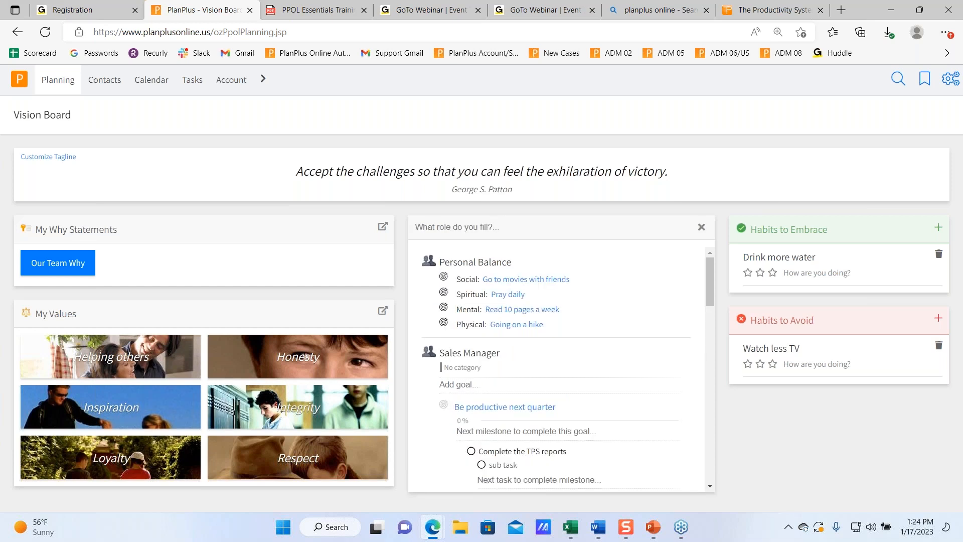
Step: Add the goal "Meet with Kids Weekly" under the Parent role that holds the parent teacher conference goal
scroll(498, 361, down, 5)
scroll(498, 358, down, 8)
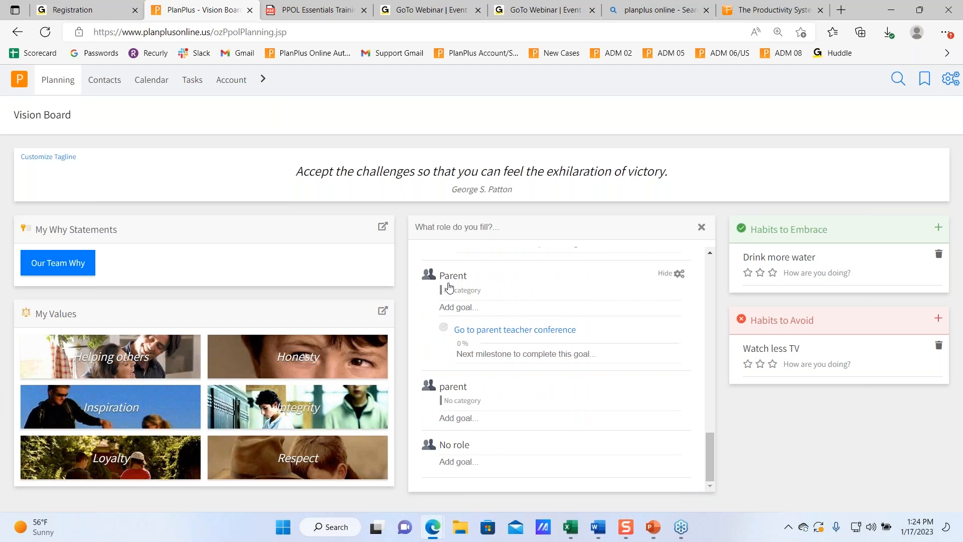
click(472, 307)
text(Meet with Kids Weekly)
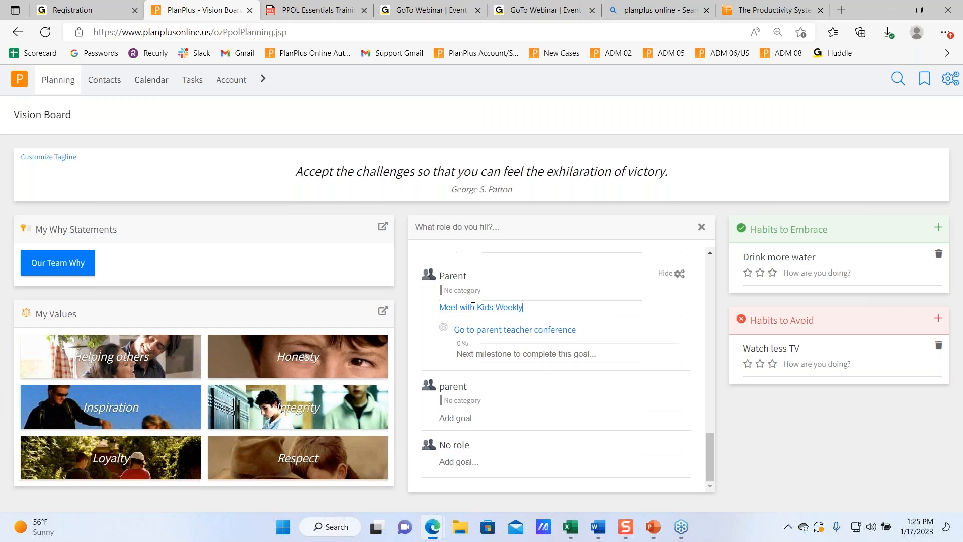
key(Return)
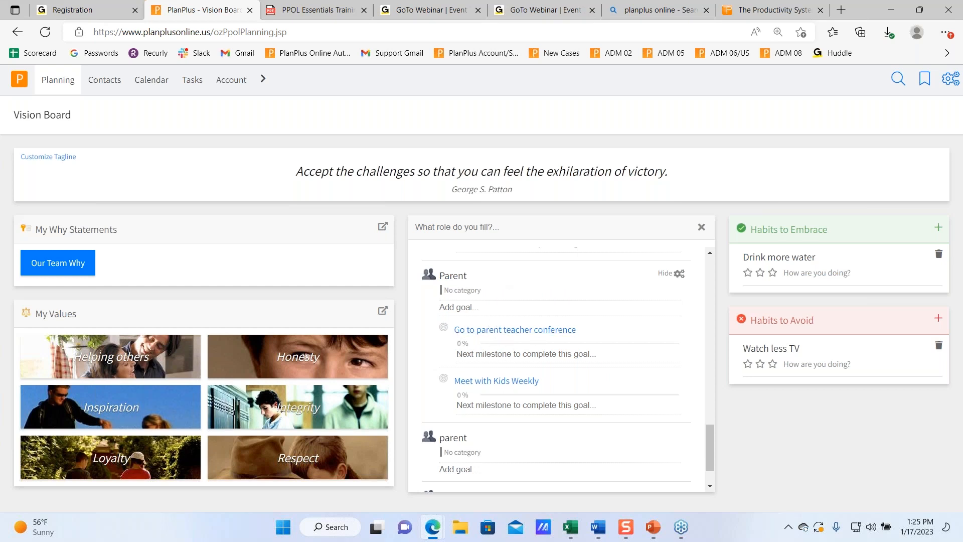
Step: In the Meet with Kids Weekly goal's details, add the milestone "Contact what days work best for them" and mark it complete
click(481, 383)
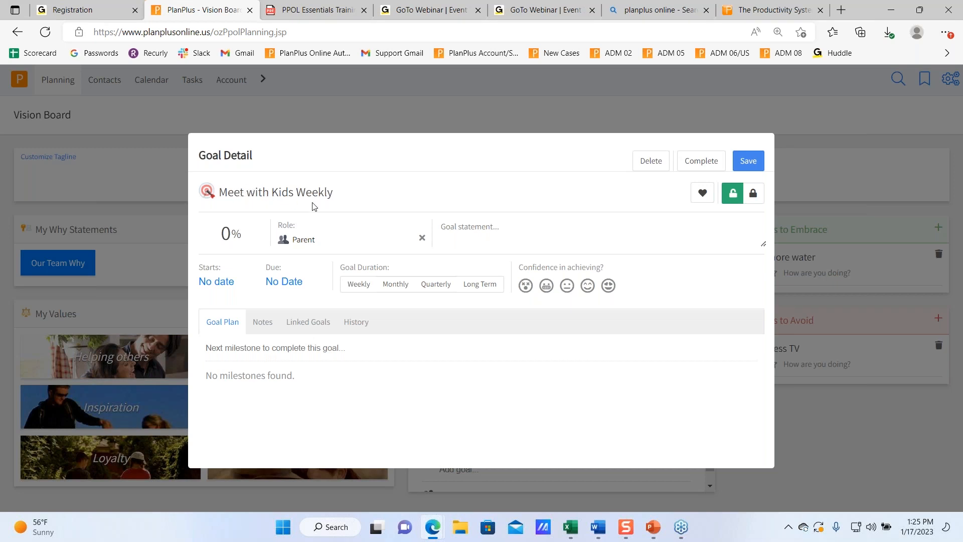
click(261, 345)
text(Conta)
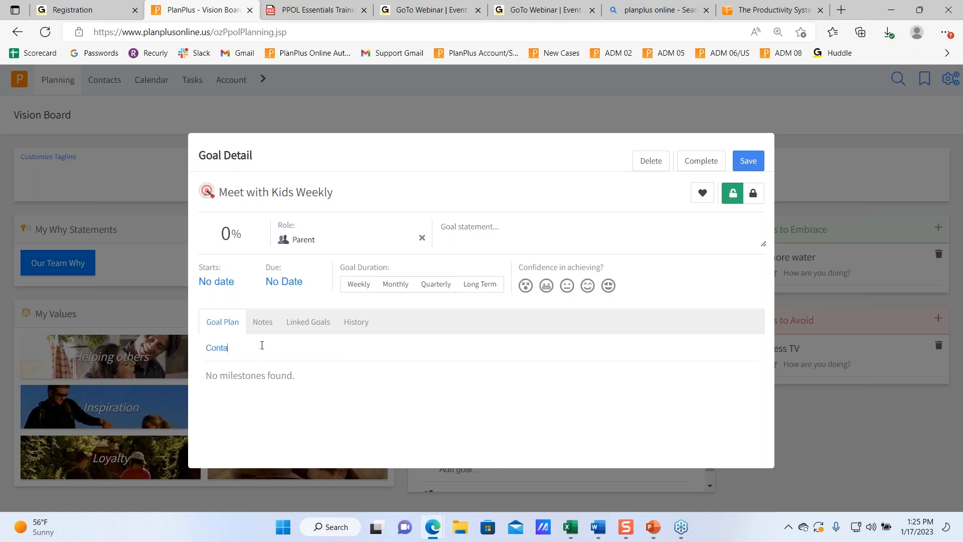
text(ct what days work best for them)
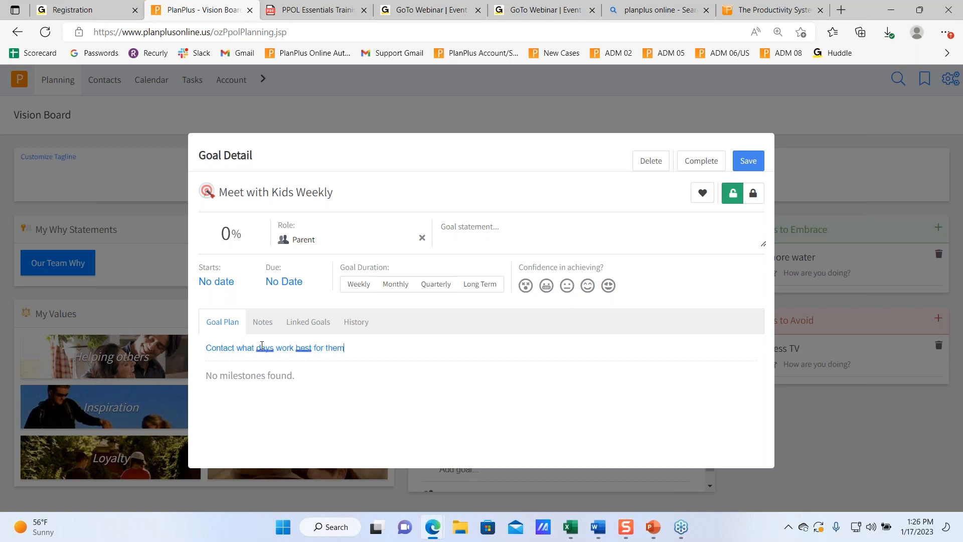
key(Return)
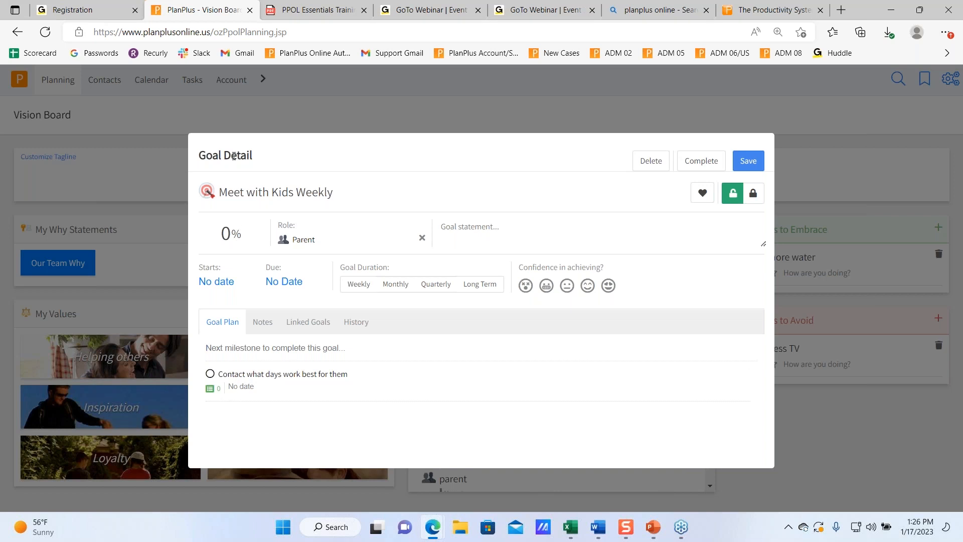
drag(282, 303, 211, 376)
click(210, 374)
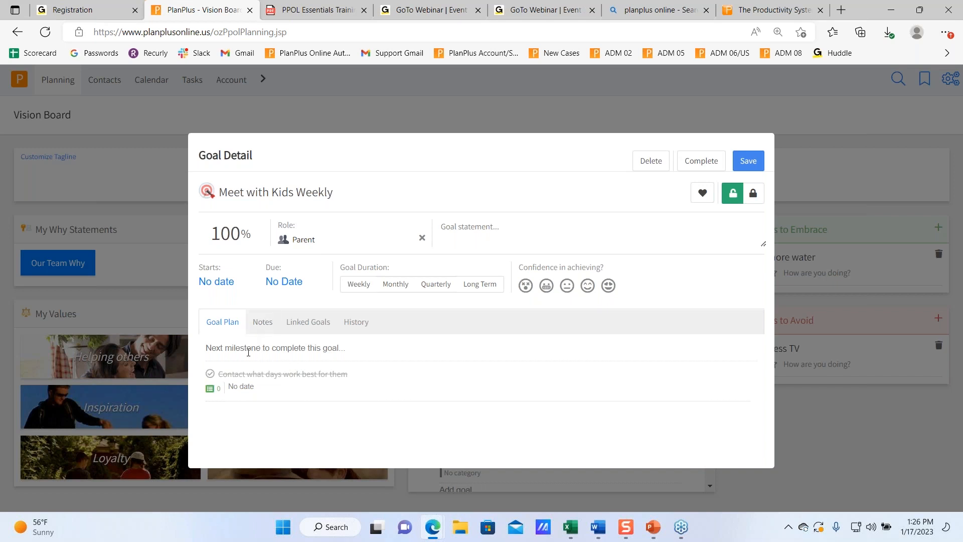
Step: Add a task named Sub task under the milestone, check it off, and save the goal
click(211, 394)
text(Sub task)
key(Return)
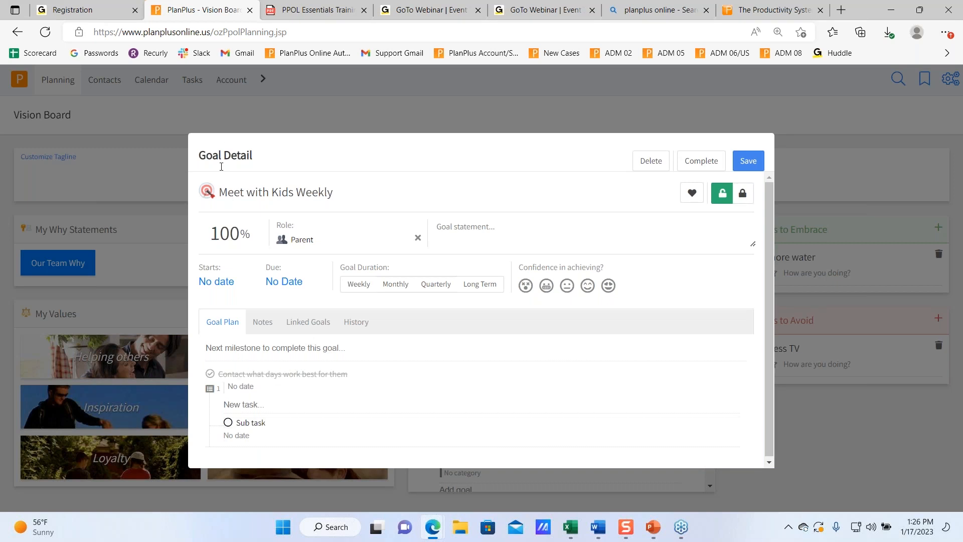
click(229, 423)
click(754, 160)
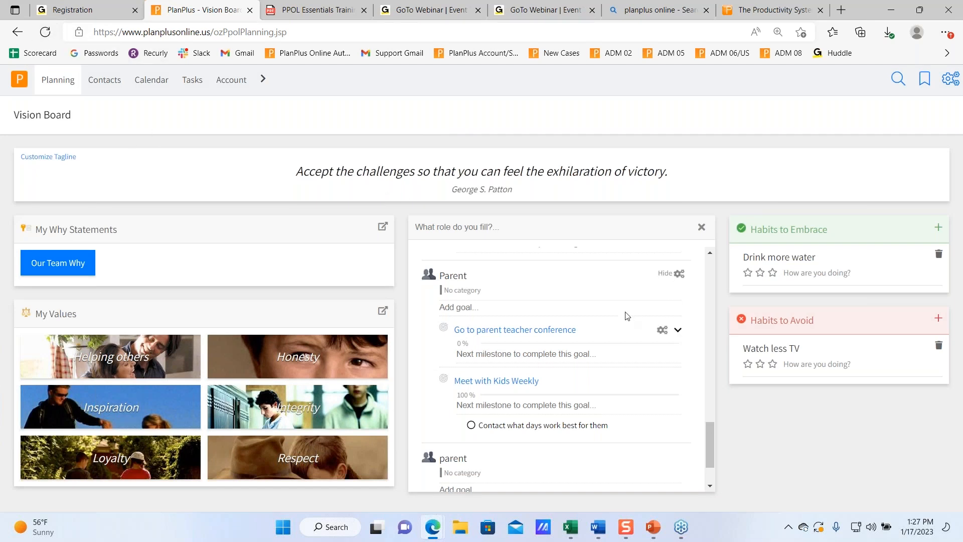
Step: Open Weekly Planning and look through its roles and goals beside the week's calendar
scroll(597, 299, down, 2)
scroll(593, 296, up, 3)
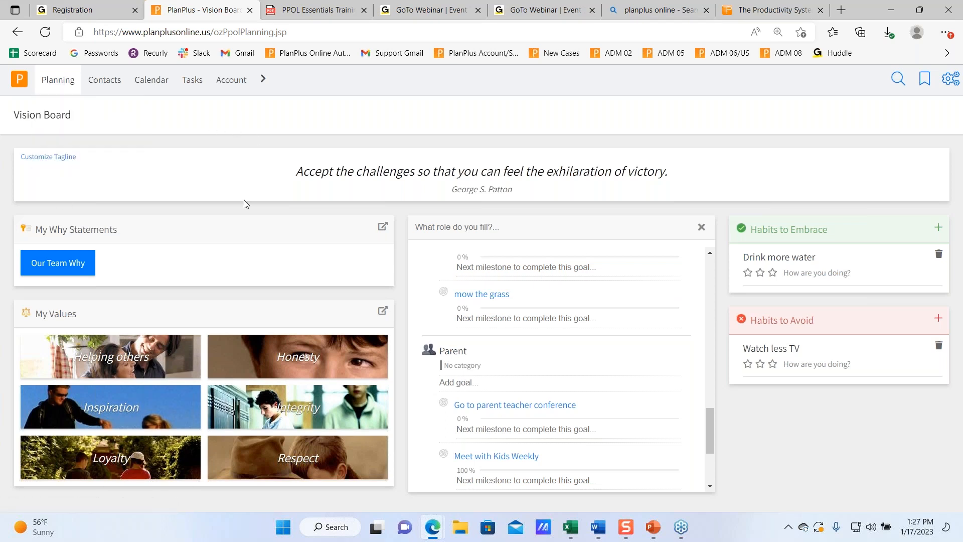
mouse_move(56, 86)
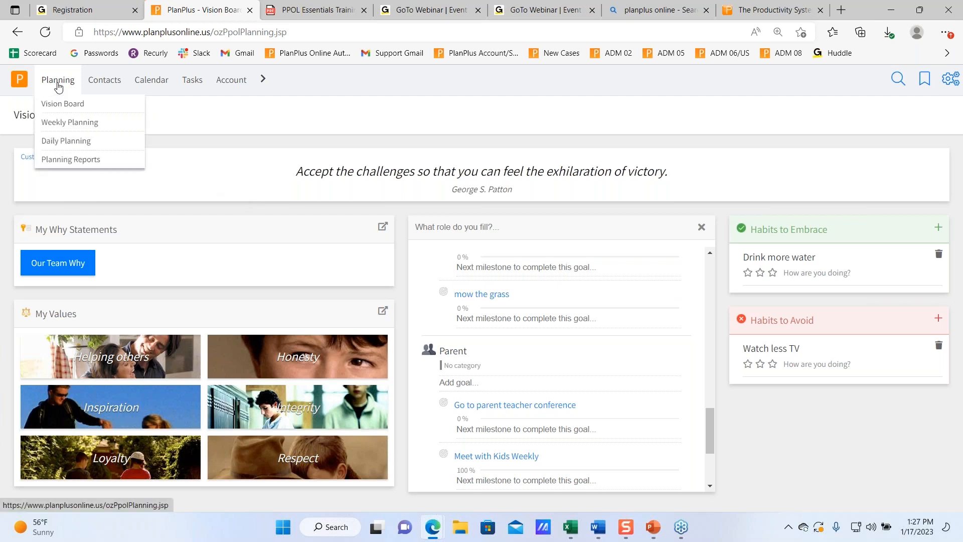
click(74, 123)
mouse_move(56, 80)
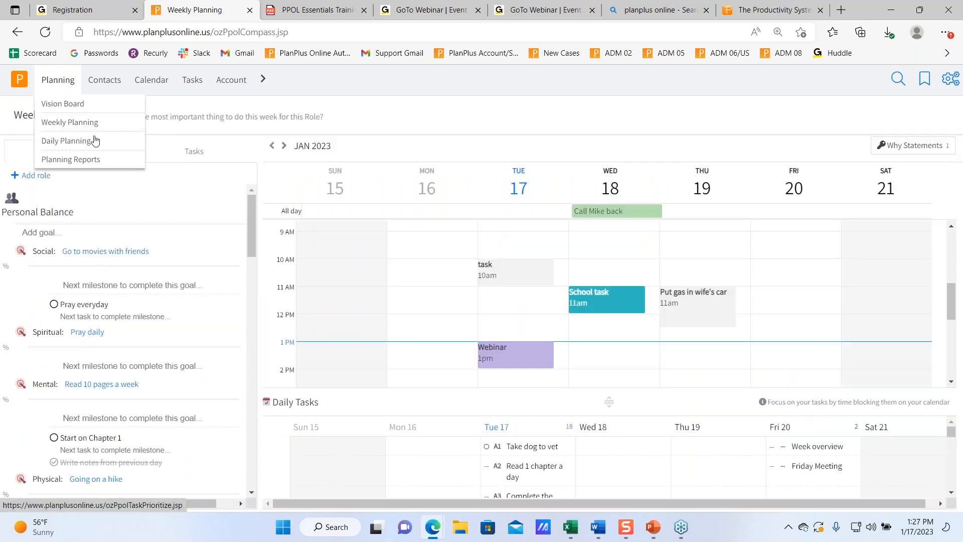
click(962, 255)
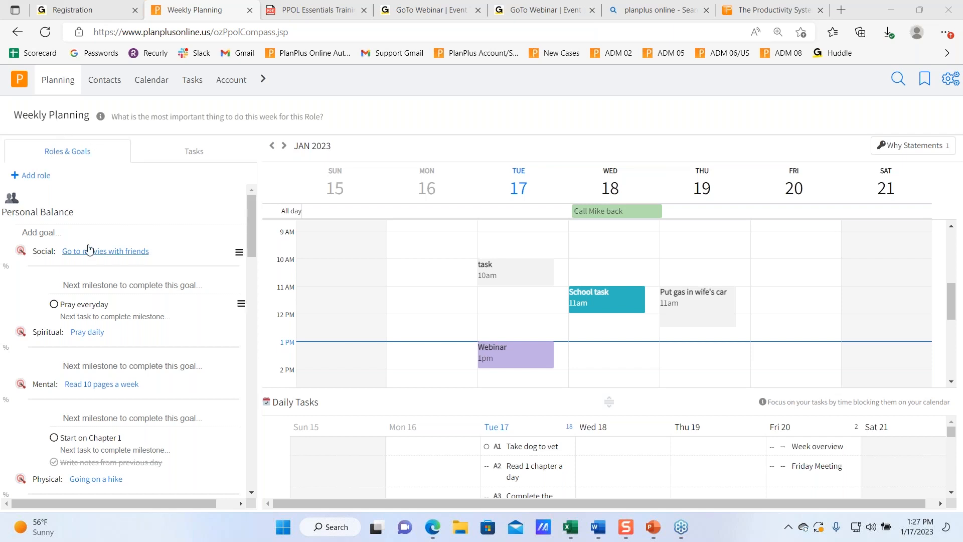
scroll(96, 241, down, 2)
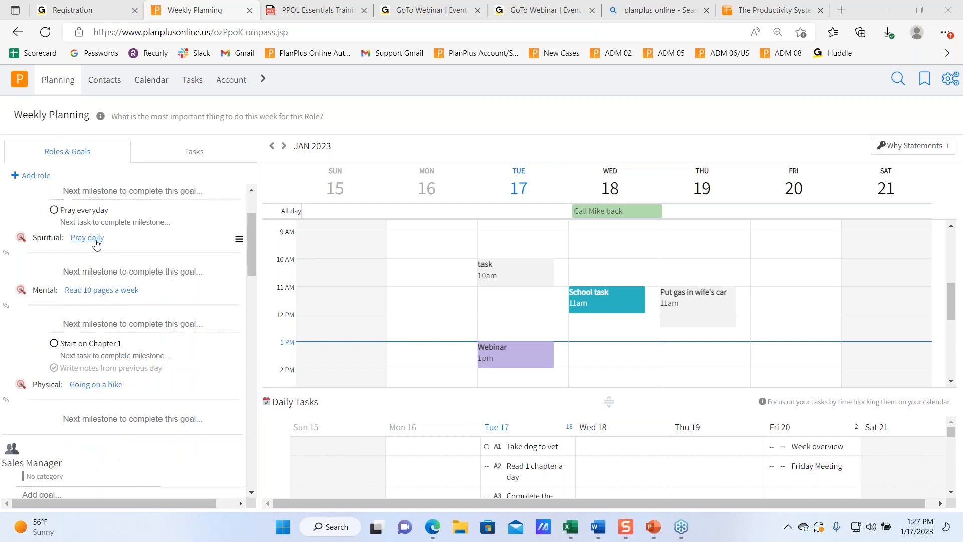
scroll(95, 240, down, 5)
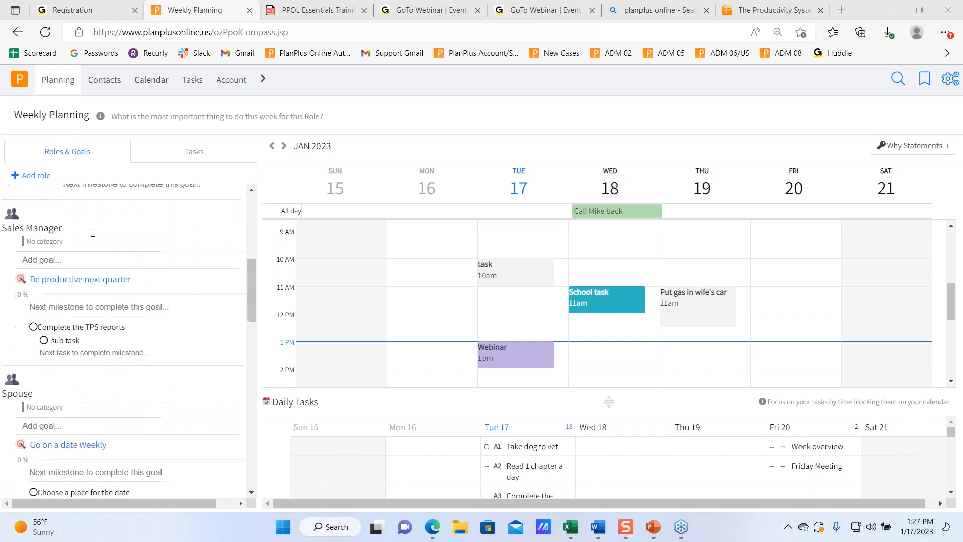
scroll(93, 232, down, 4)
scroll(95, 233, up, 8)
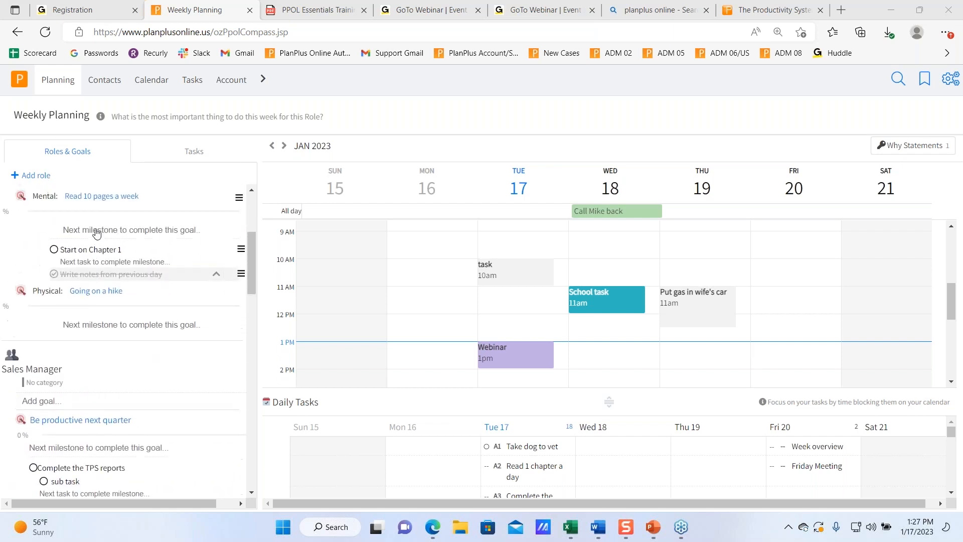
scroll(96, 233, up, 3)
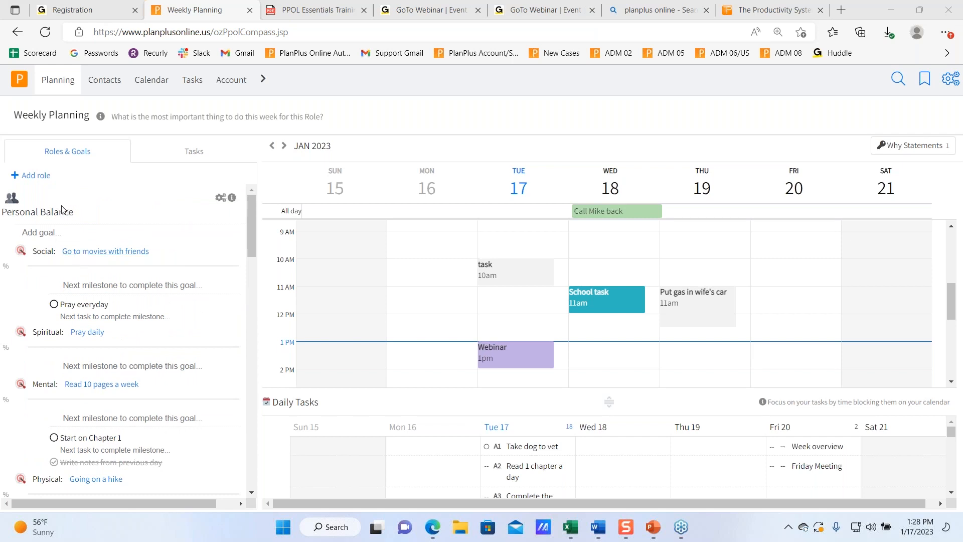
Step: View the details of the Go to movies with friends goal under Personal Balance, and save and close it
click(95, 254)
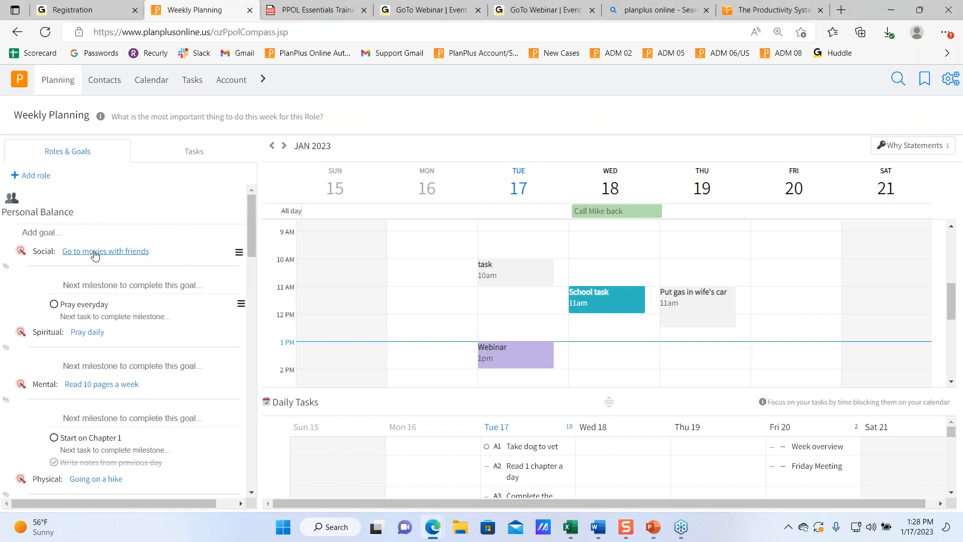
click(95, 254)
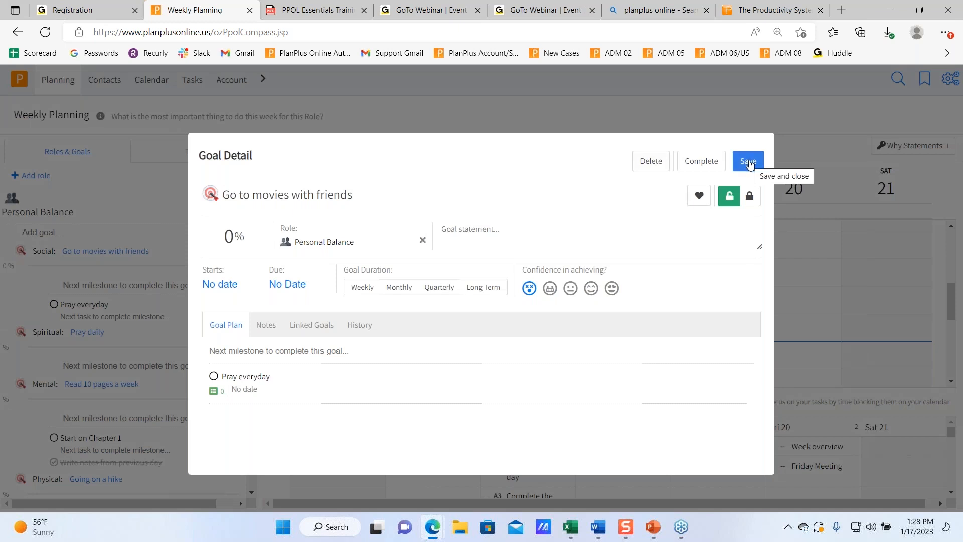
click(748, 165)
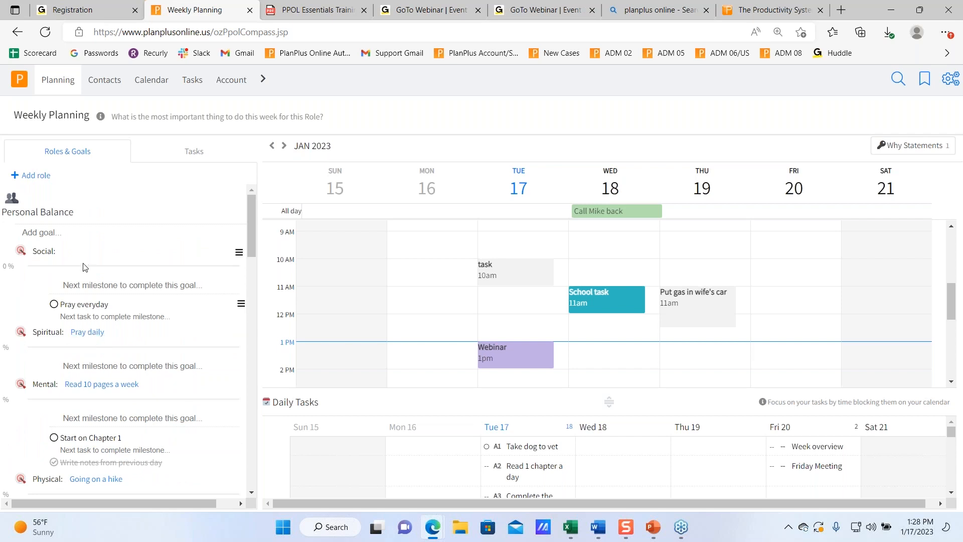
Step: Schedule the Read 10 pages a week goal on the weekly calendar for Monday, January 16 at 11 AM
scroll(86, 270, down, 2)
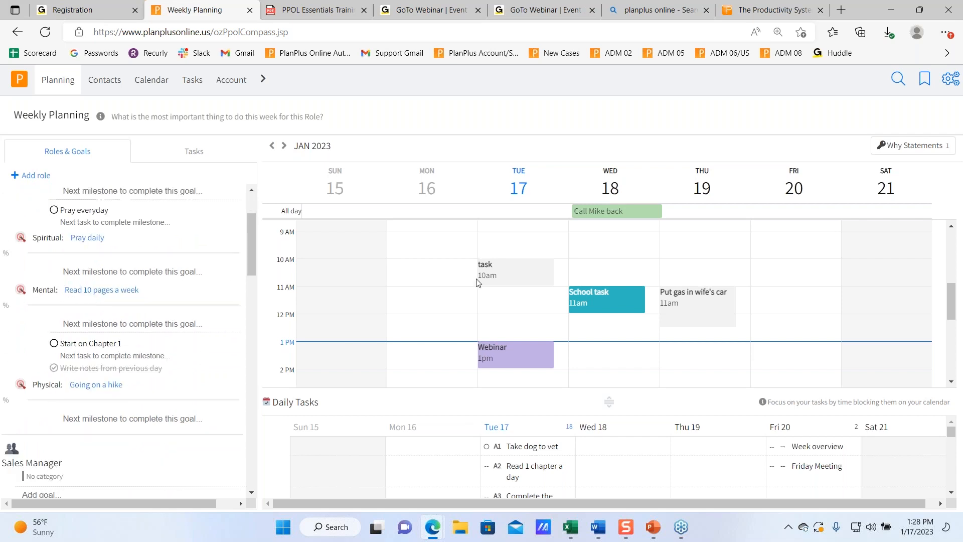
scroll(109, 301, up, 2)
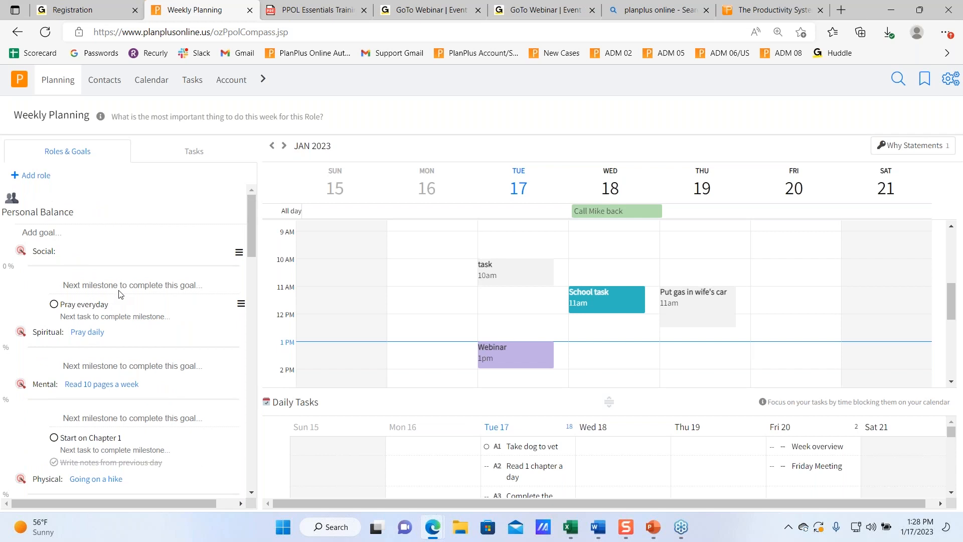
scroll(114, 298, down, 5)
scroll(122, 290, up, 4)
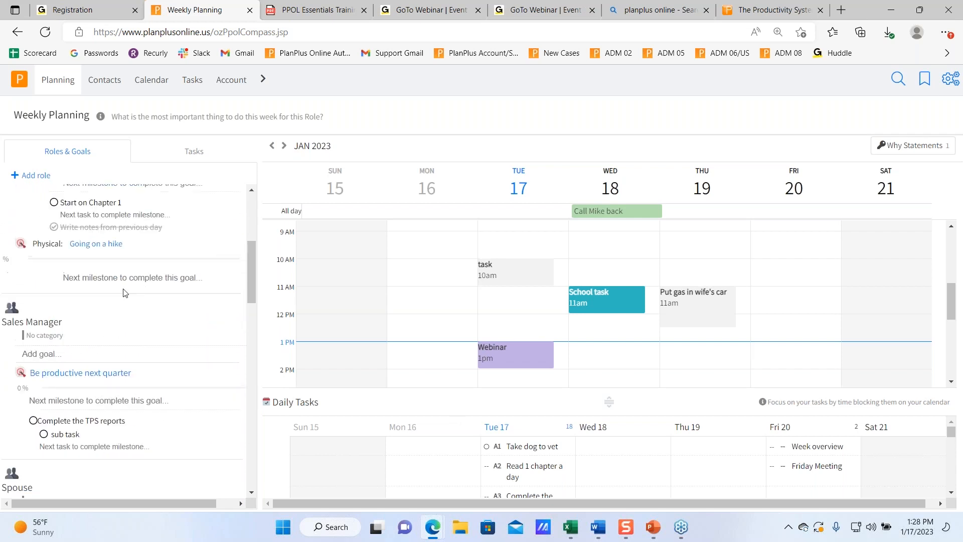
scroll(126, 301, up, 3)
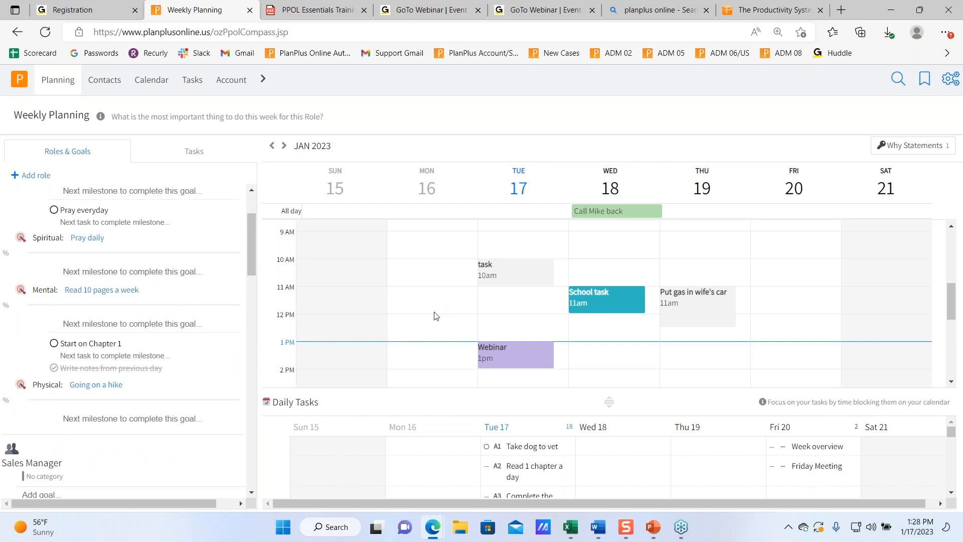
mouse_move(239, 290)
drag(238, 291, 440, 293)
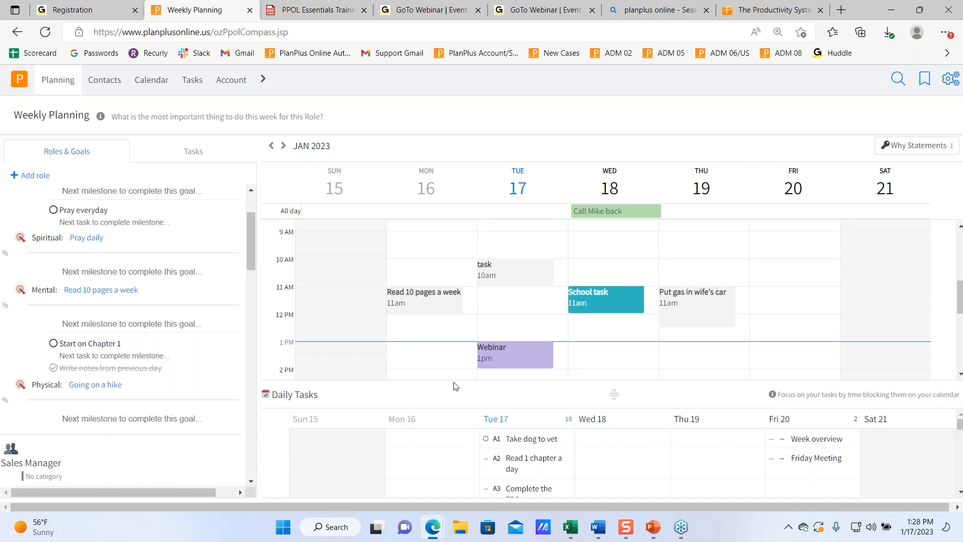
Step: Look through the week's daily tasks listed below the Weekly Planning calendar
scroll(507, 451, up, 2)
scroll(506, 451, down, 2)
scroll(506, 451, up, 3)
scroll(597, 458, down, 1)
scroll(577, 459, up, 1)
scroll(510, 446, down, 5)
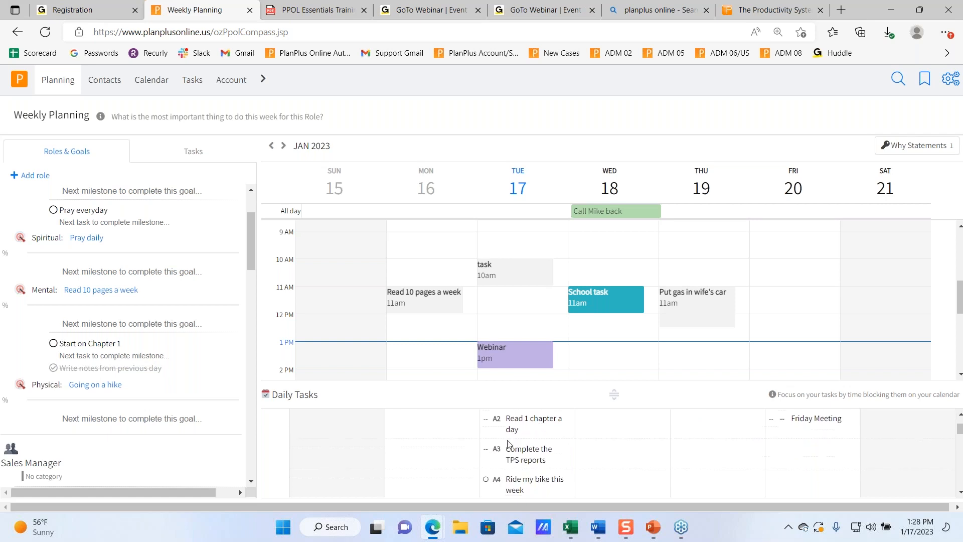
scroll(512, 434, down, 7)
scroll(511, 434, up, 5)
scroll(527, 451, up, 6)
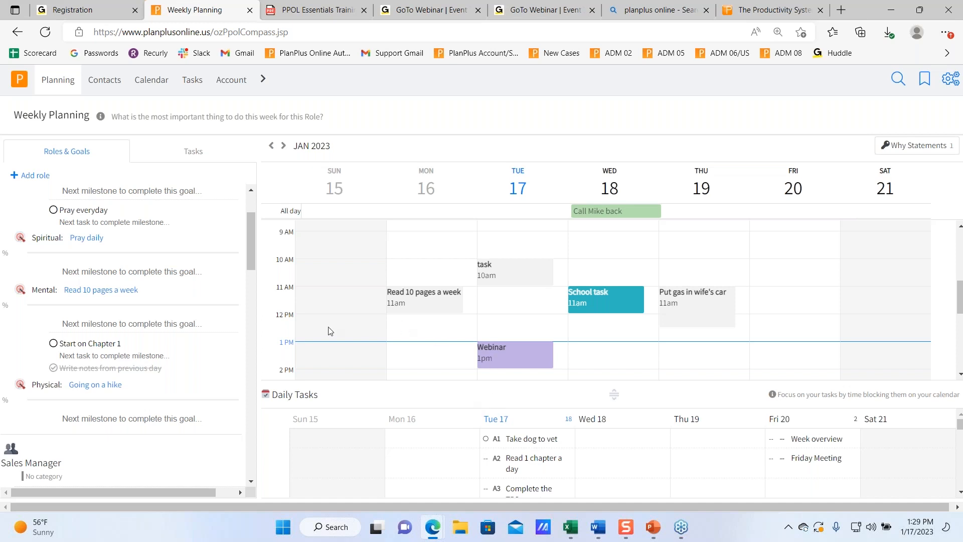
Step: Reload Weekly Planning, view its task list, and return to the roles and goals
mouse_move(62, 90)
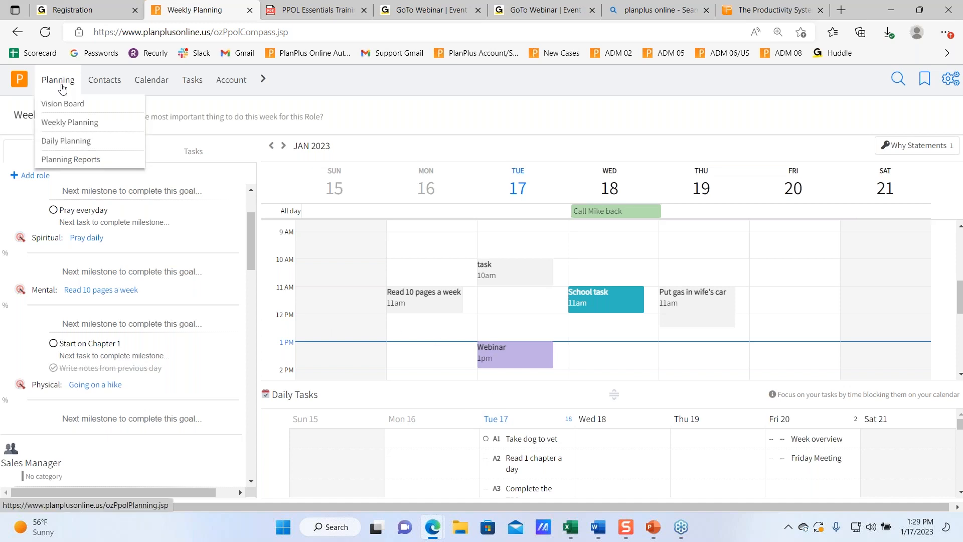
click(75, 122)
scroll(210, 301, up, 3)
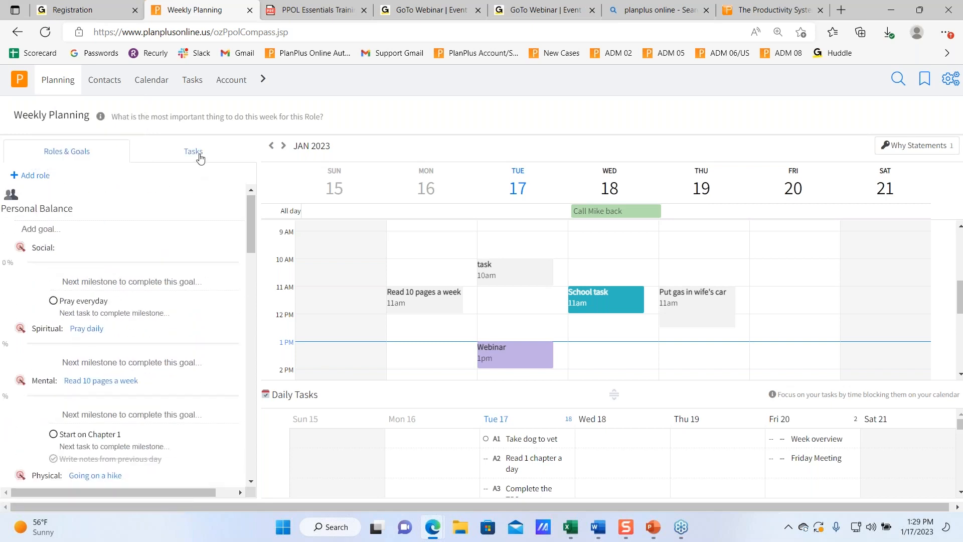
click(199, 153)
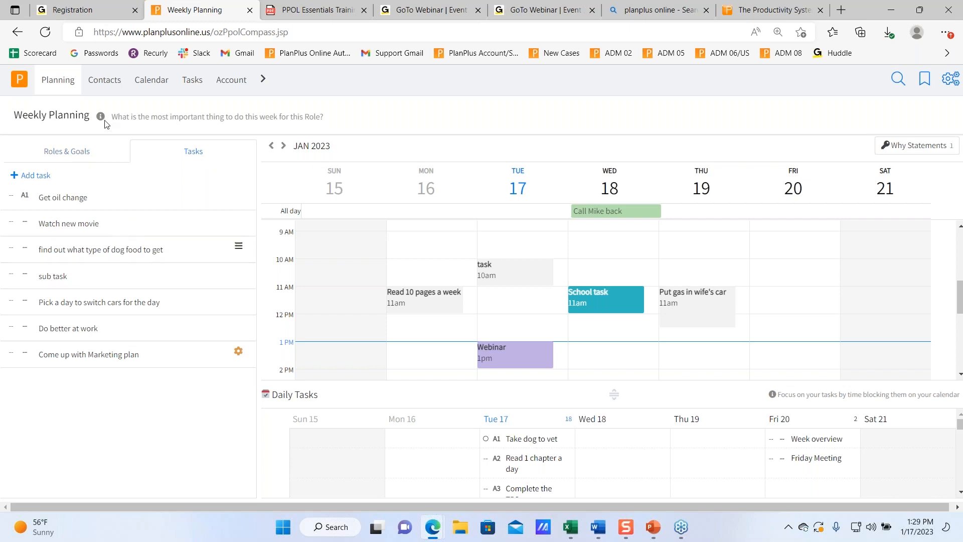
click(90, 159)
Step: Return from Weekly Planning to the home board
mouse_move(58, 78)
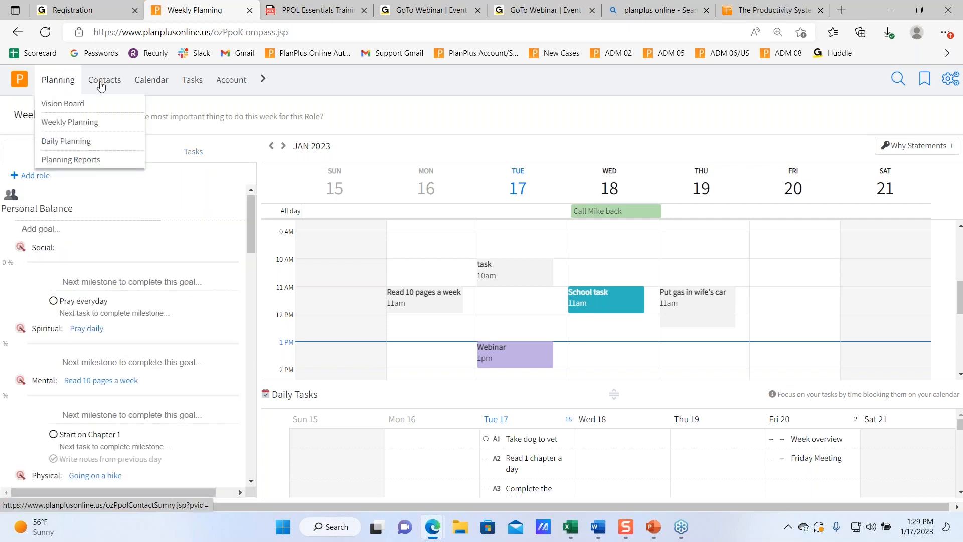
mouse_move(26, 77)
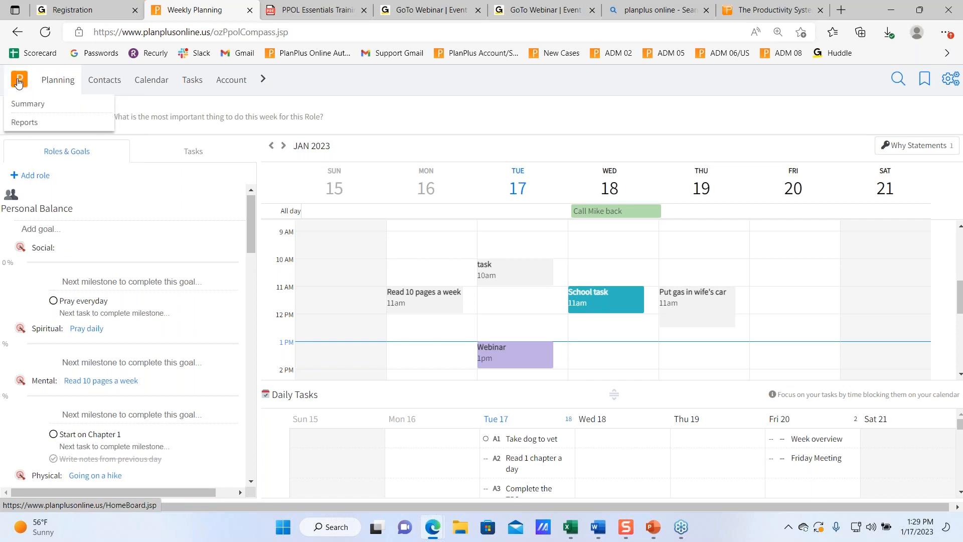
click(18, 82)
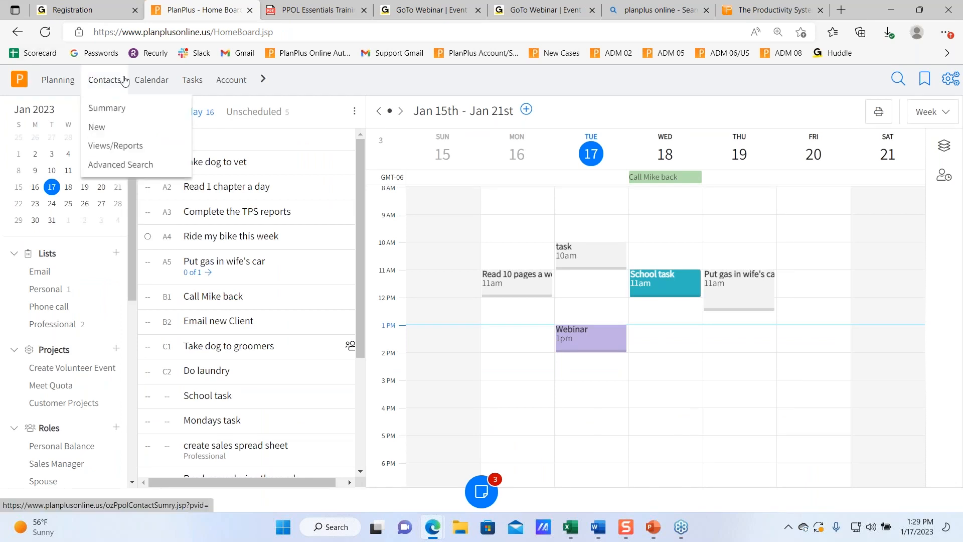
Step: Open the full list of all tasks and look through it
mouse_move(189, 83)
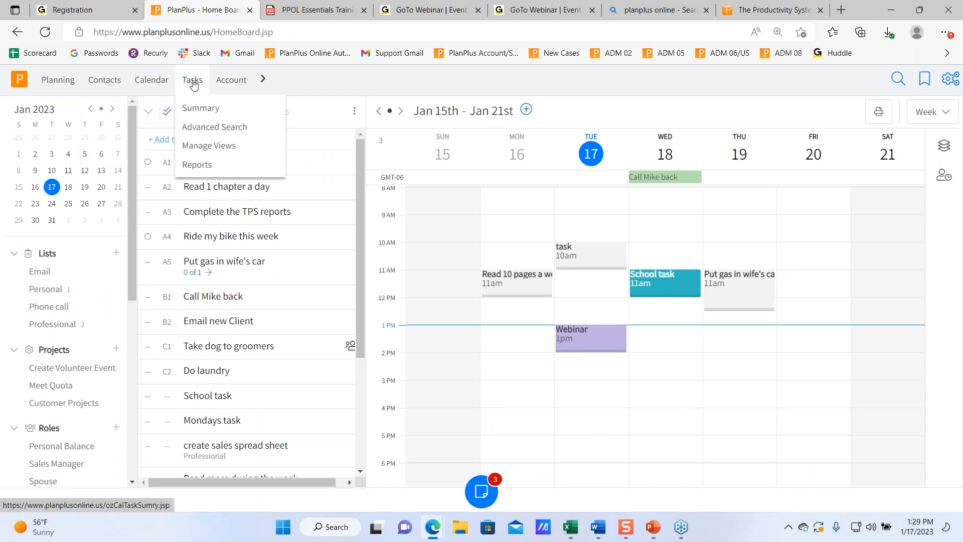
click(194, 85)
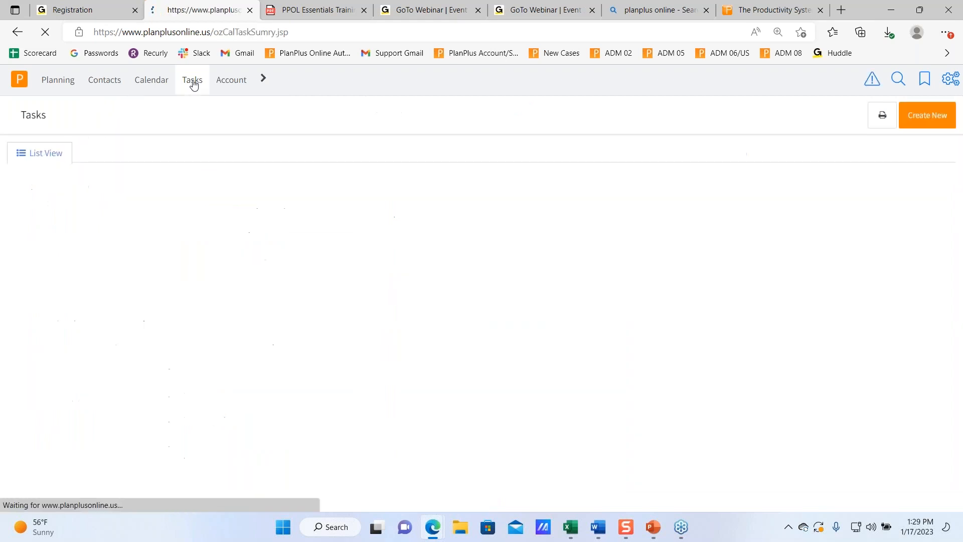
scroll(291, 261, down, 3)
scroll(293, 260, up, 3)
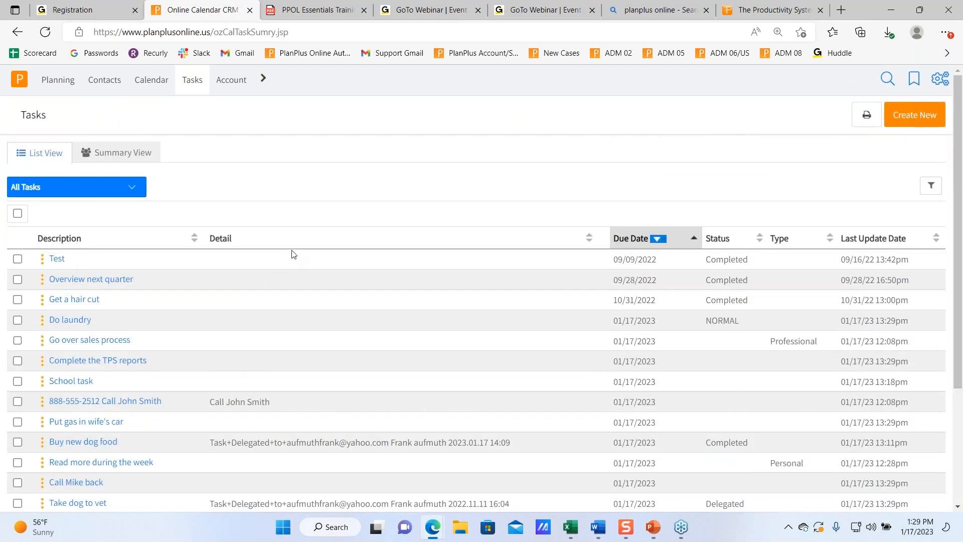
Step: View the details of the Overview next quarter task, close them, and bring up its summary preview in the list
click(102, 281)
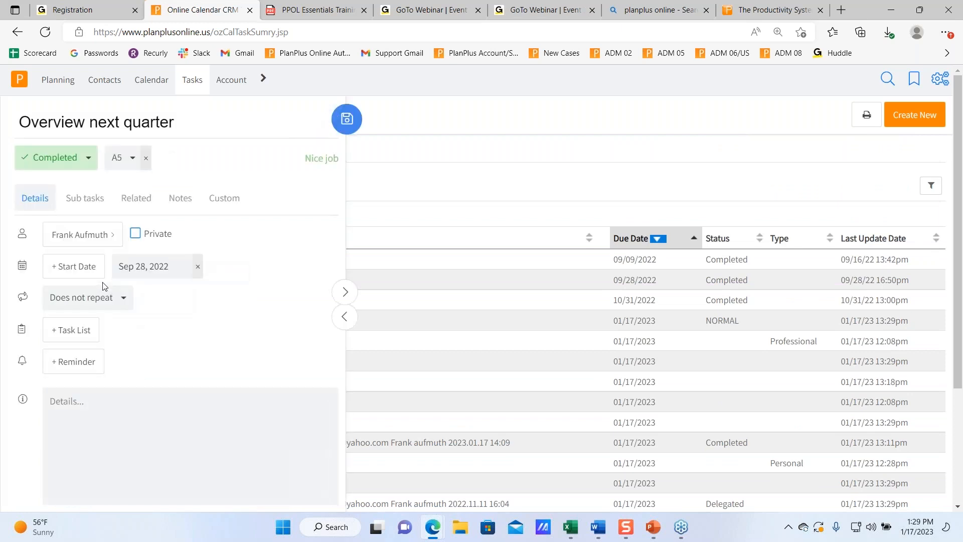
click(345, 317)
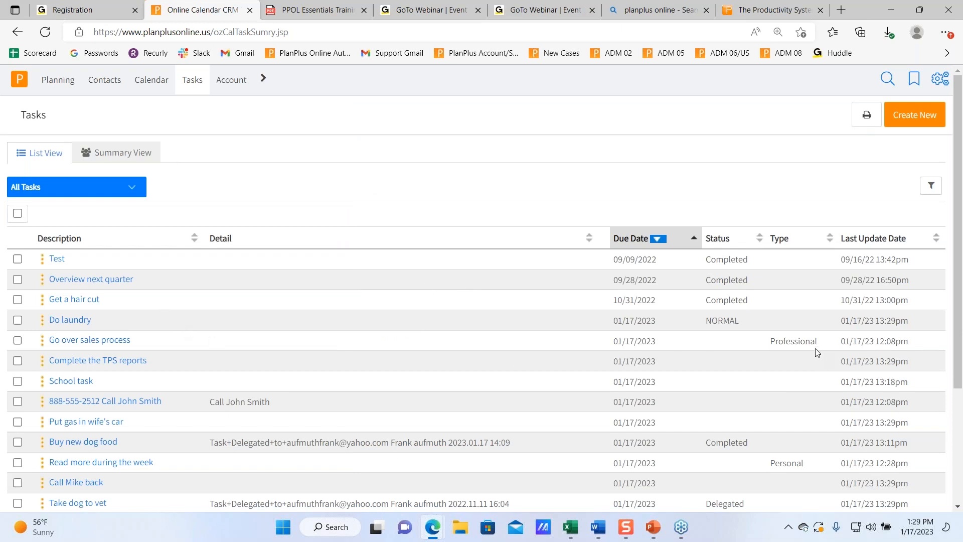
scroll(812, 343, down, 1)
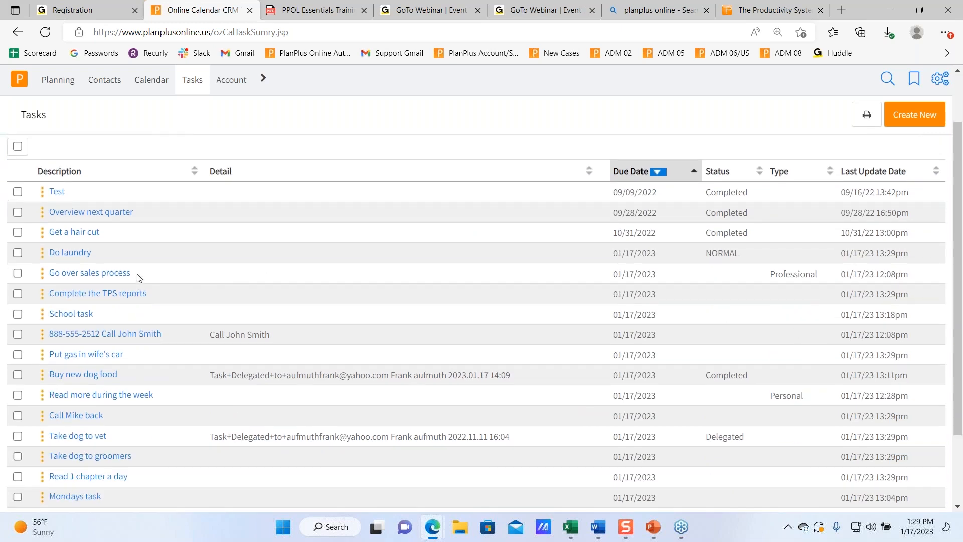
scroll(138, 279, up, 1)
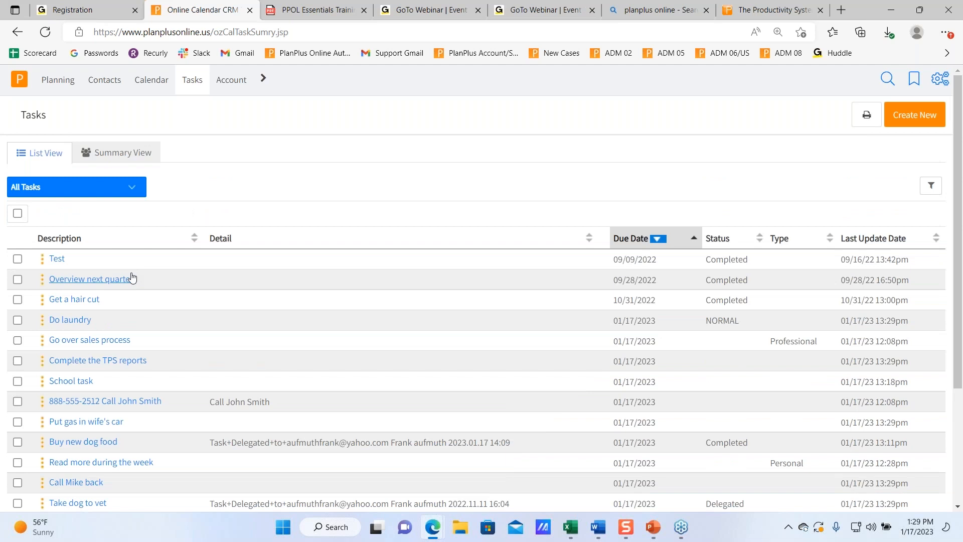
mouse_move(132, 278)
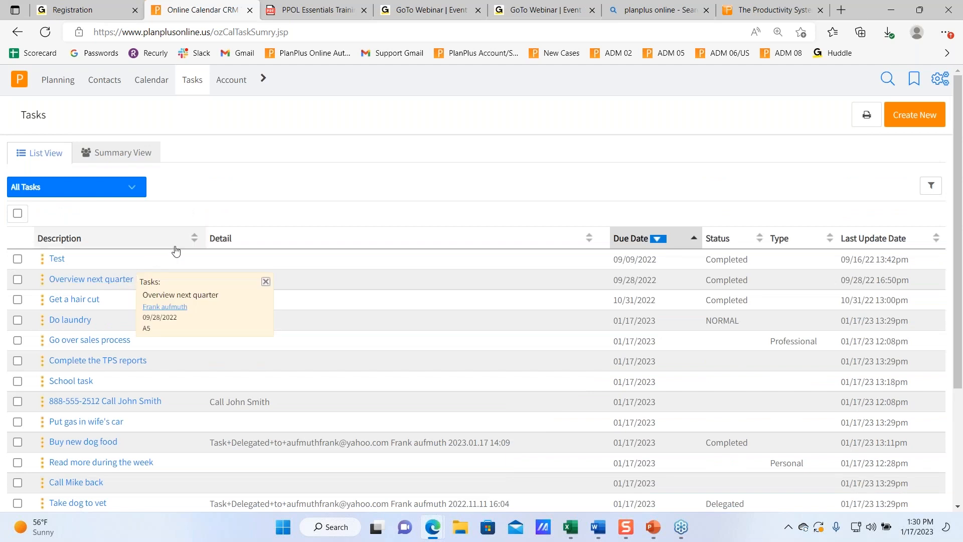
Step: Open the contacts list and examine the first contact's record, including its details, custom fields and history
click(106, 83)
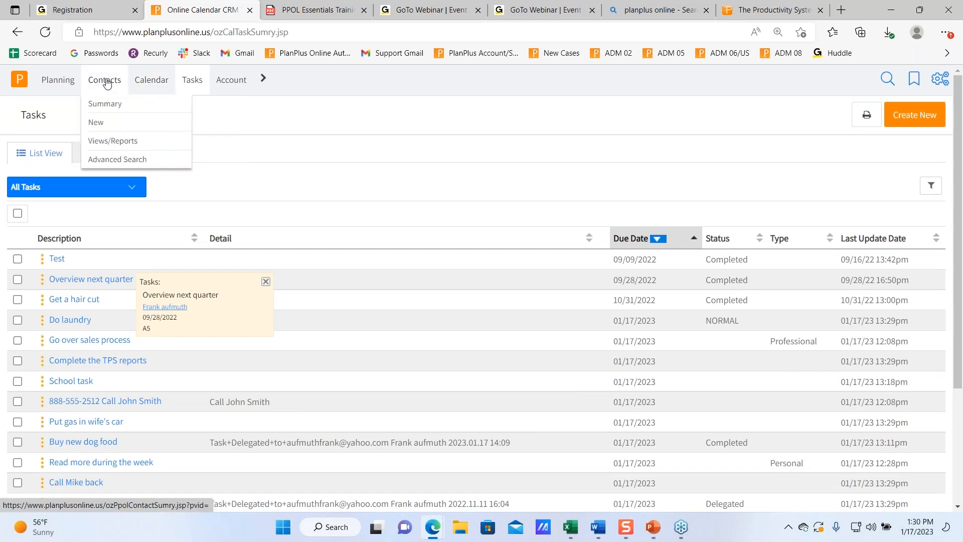
click(107, 83)
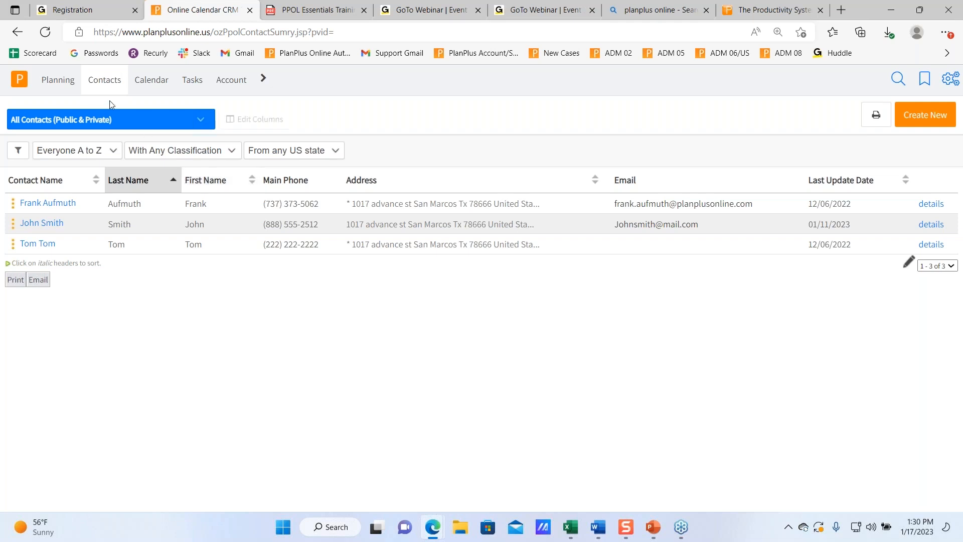
click(50, 202)
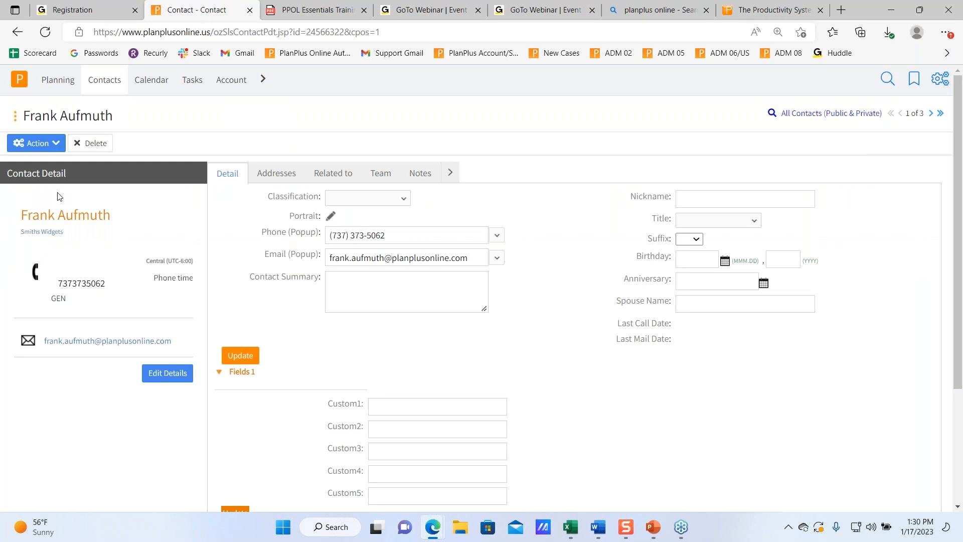
scroll(420, 297, down, 3)
scroll(419, 298, up, 3)
scroll(475, 299, down, 3)
scroll(477, 297, up, 3)
scroll(305, 257, down, 3)
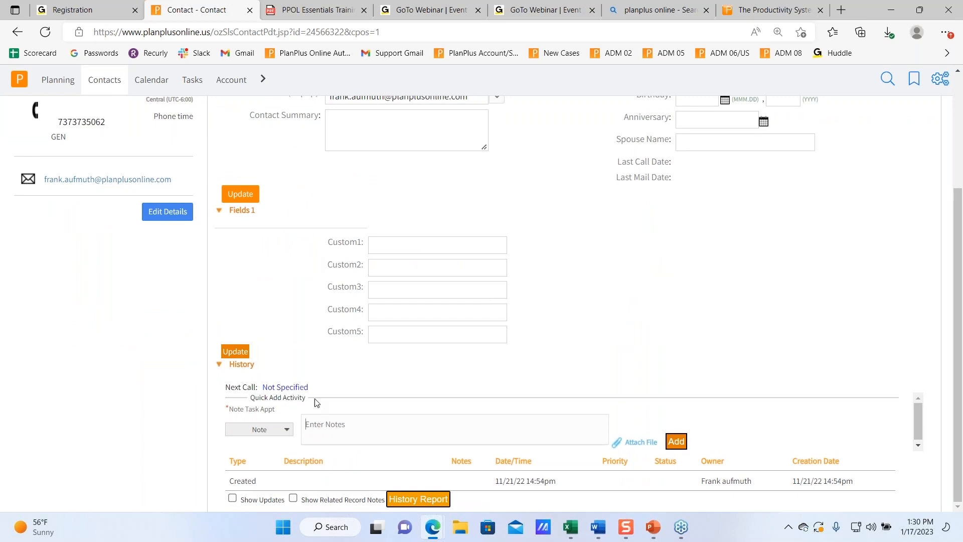
scroll(313, 399, up, 3)
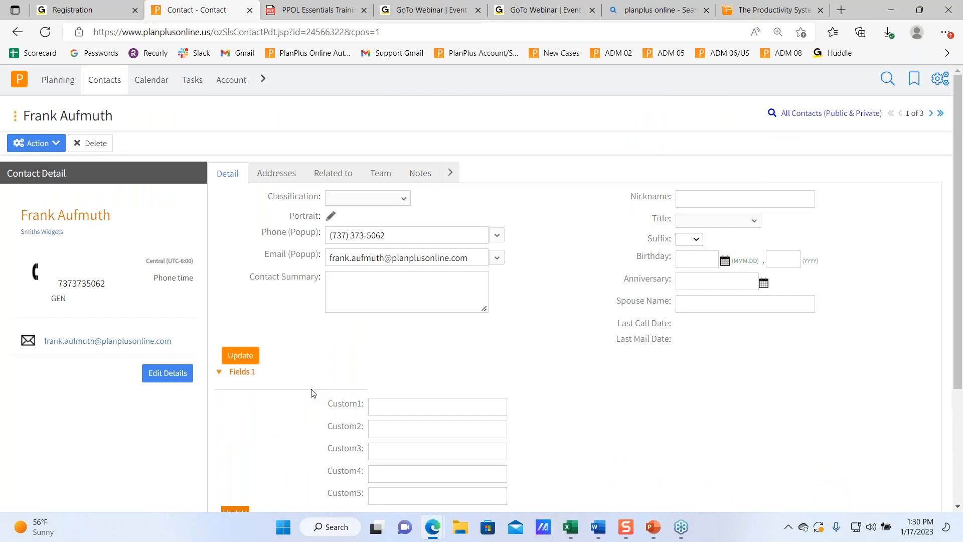
Step: Add the note "call went good" to the contact's history and review the entry
scroll(311, 391, down, 3)
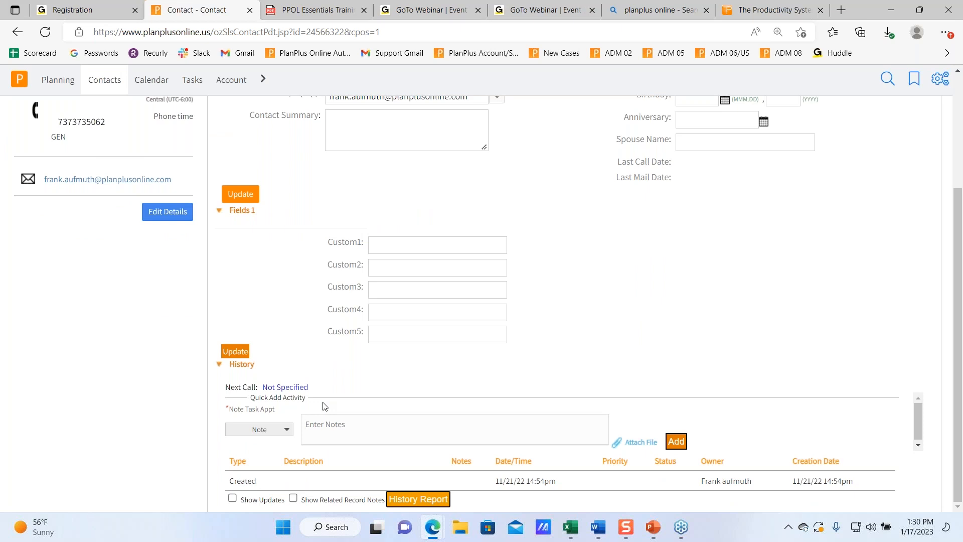
text(call went good)
click(676, 441)
scroll(512, 349, down, 1)
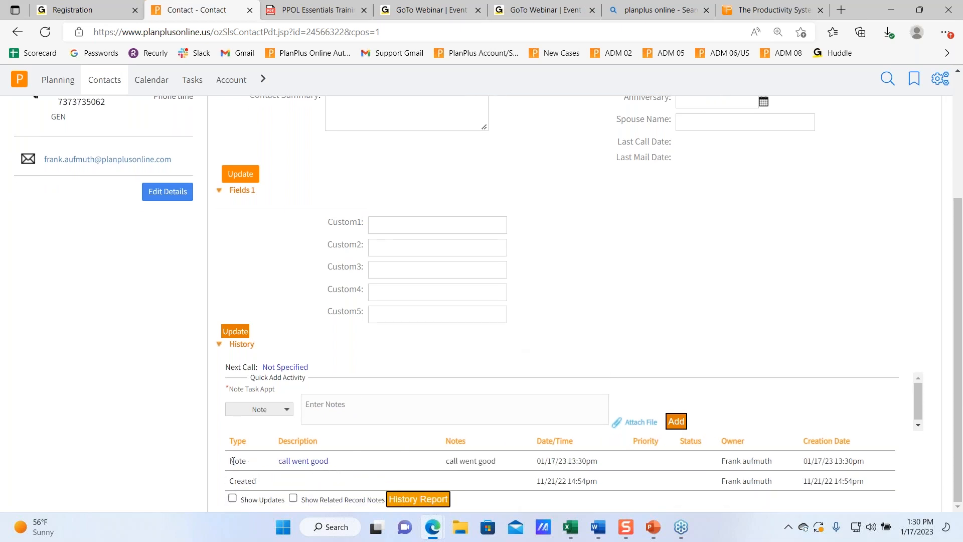
scroll(308, 454, up, 4)
scroll(128, 287, down, 4)
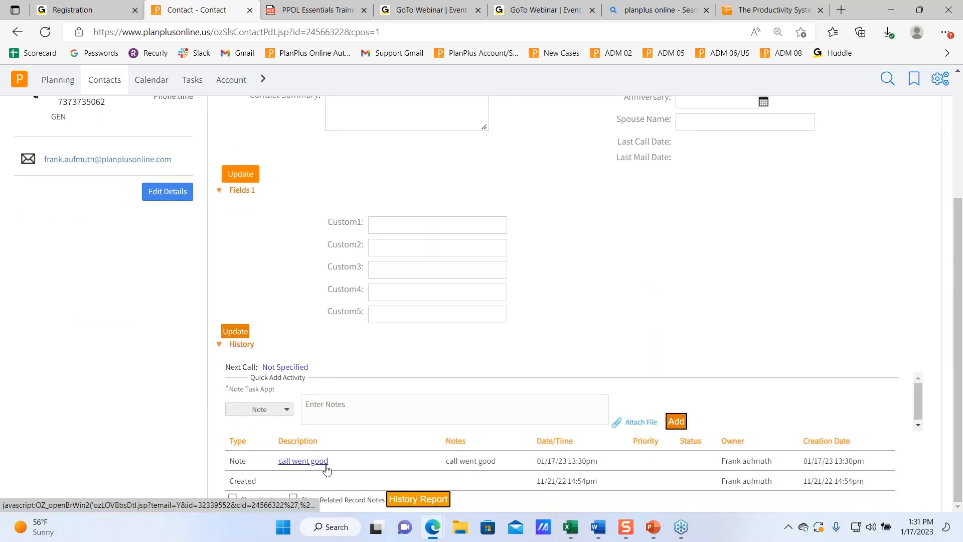
Step: Review the contact's editable details, submit them without changes, and return to the home board
scroll(278, 403, up, 4)
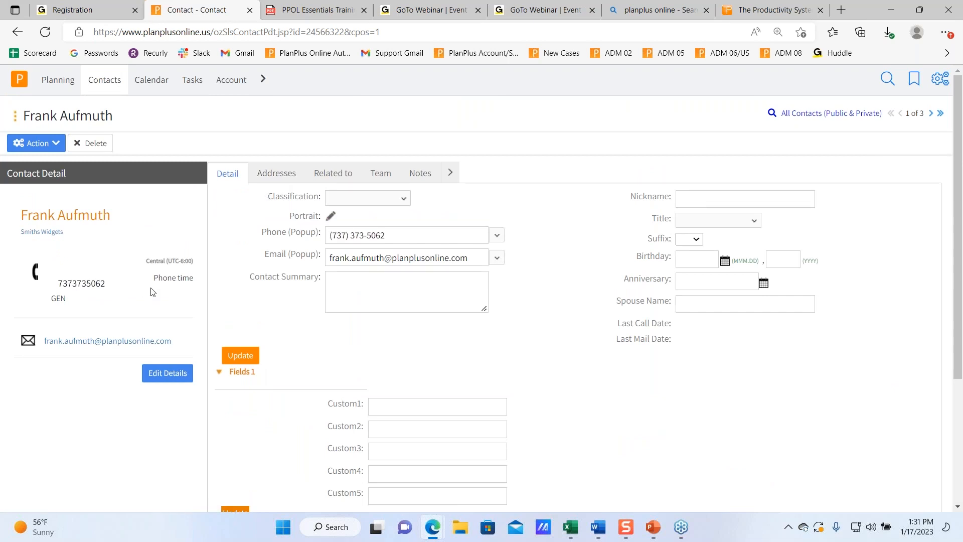
click(175, 374)
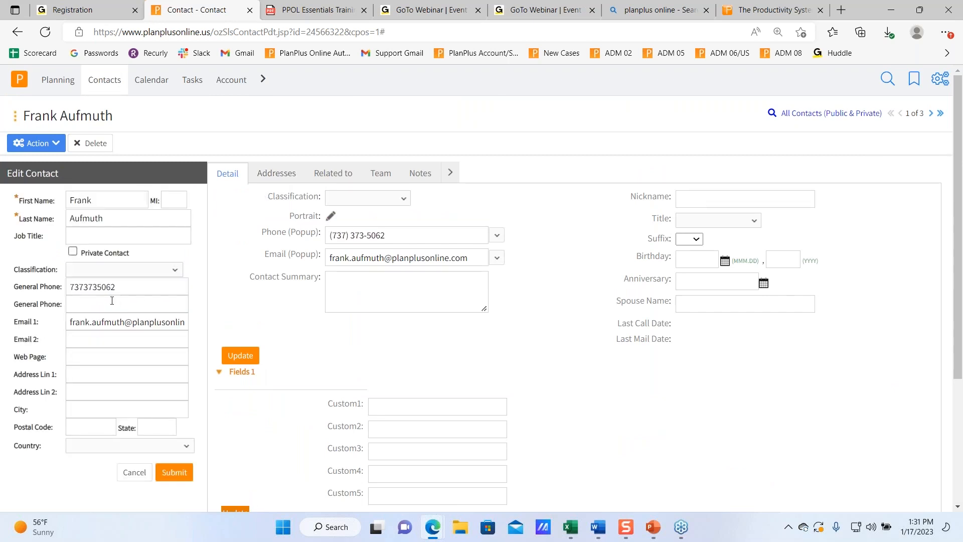
scroll(112, 300, down, 1)
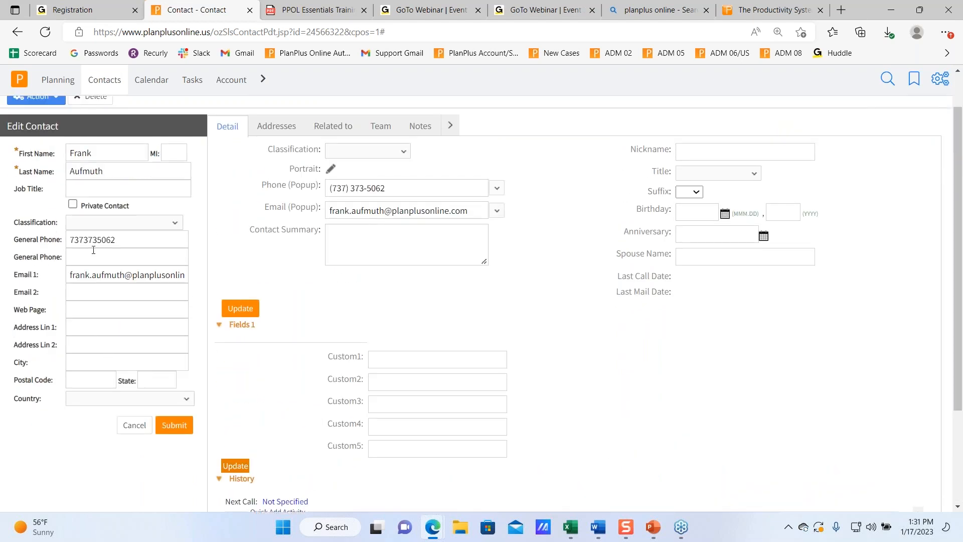
scroll(120, 362, up, 1)
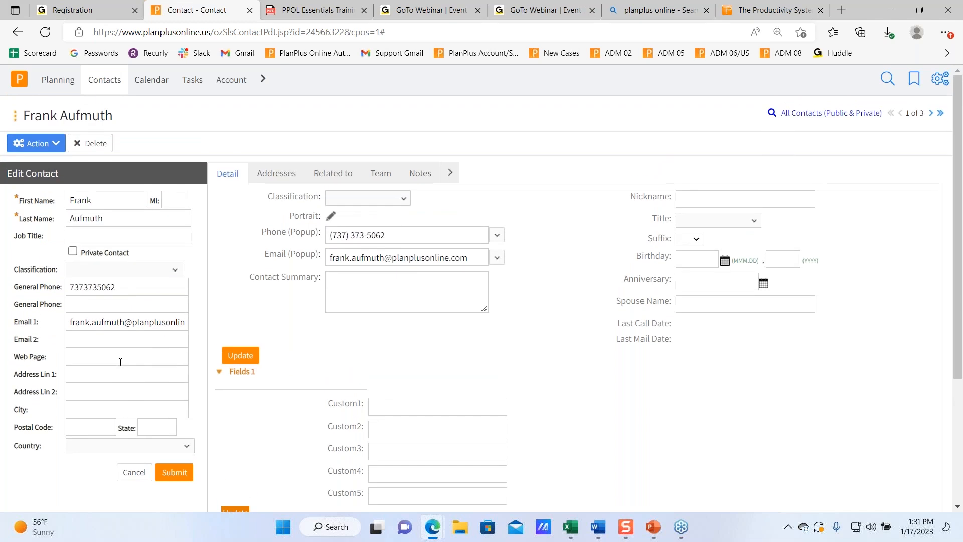
scroll(128, 348, down, 4)
scroll(135, 340, up, 3)
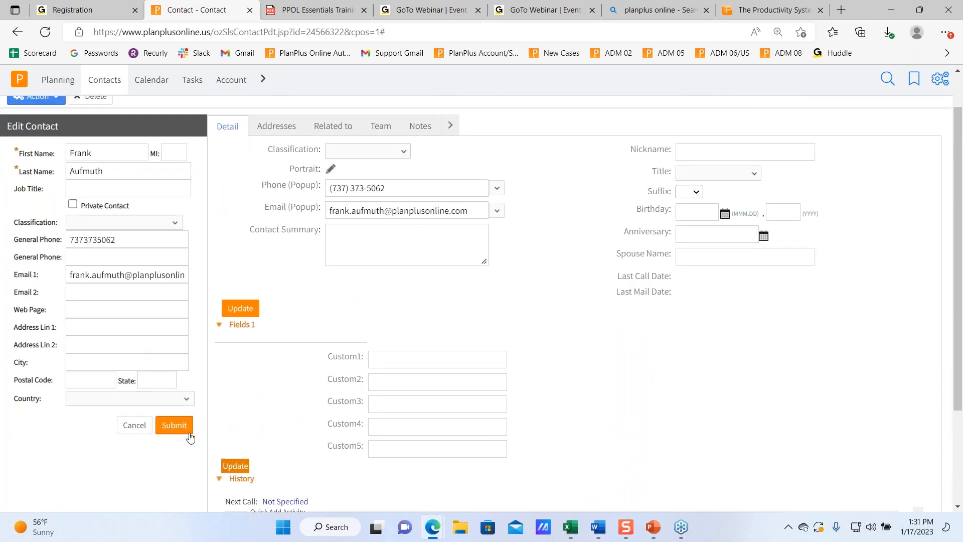
click(174, 425)
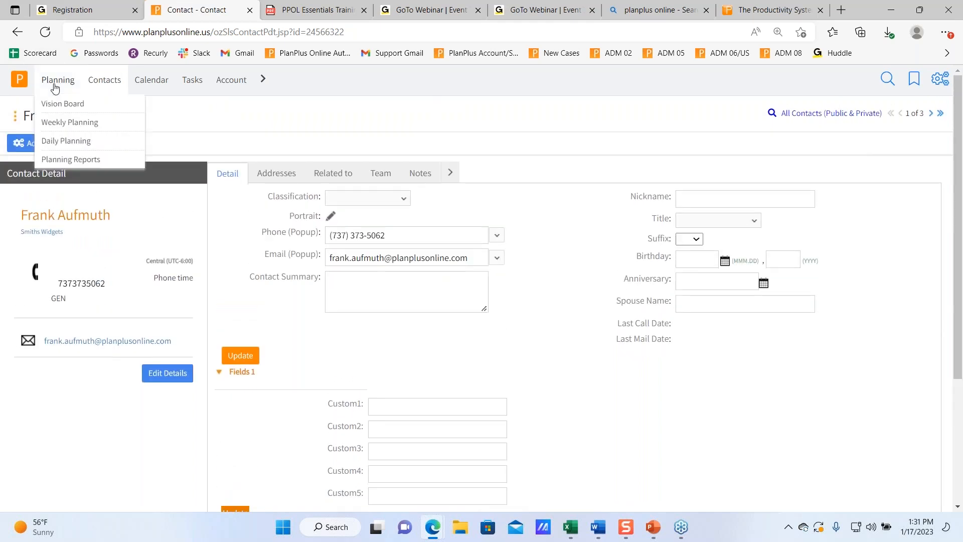
click(20, 81)
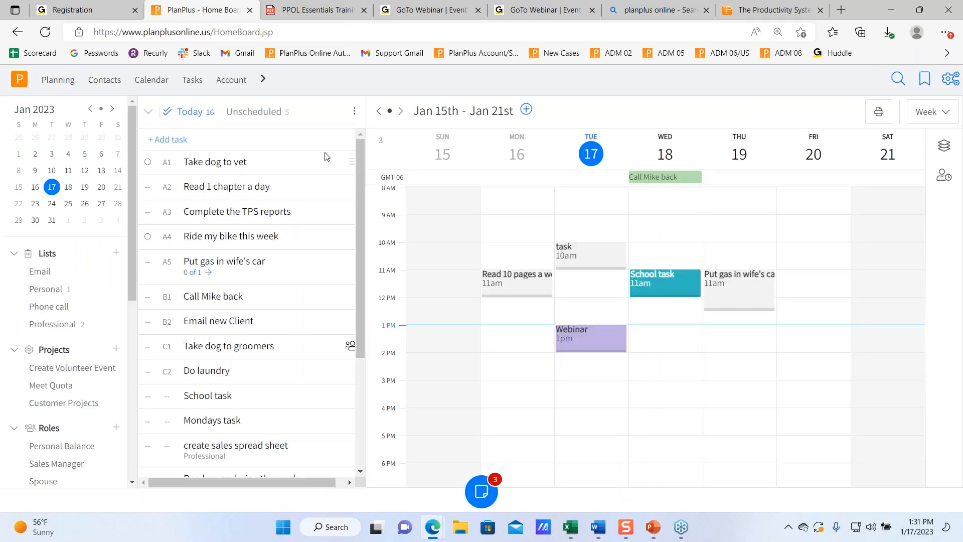